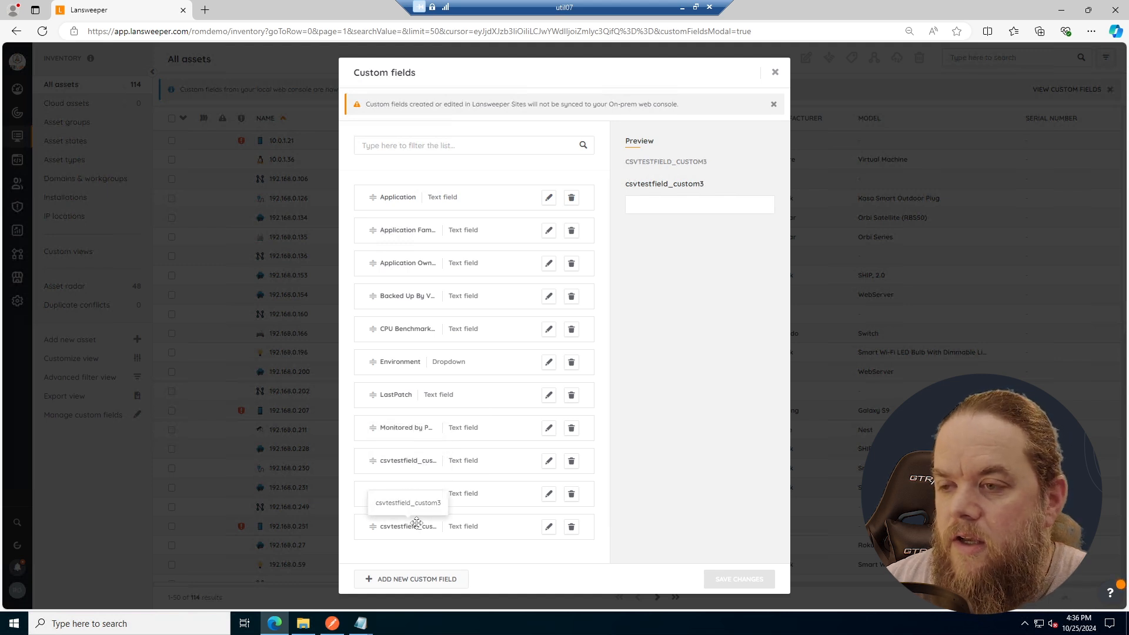
left_click(416, 579)
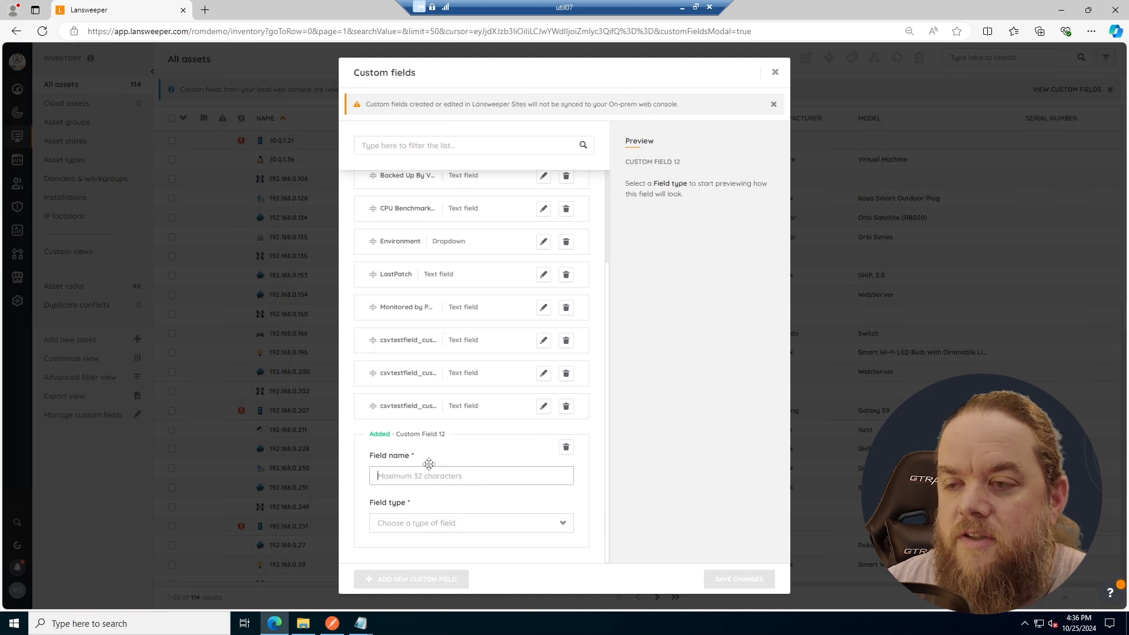
left_click(566, 447)
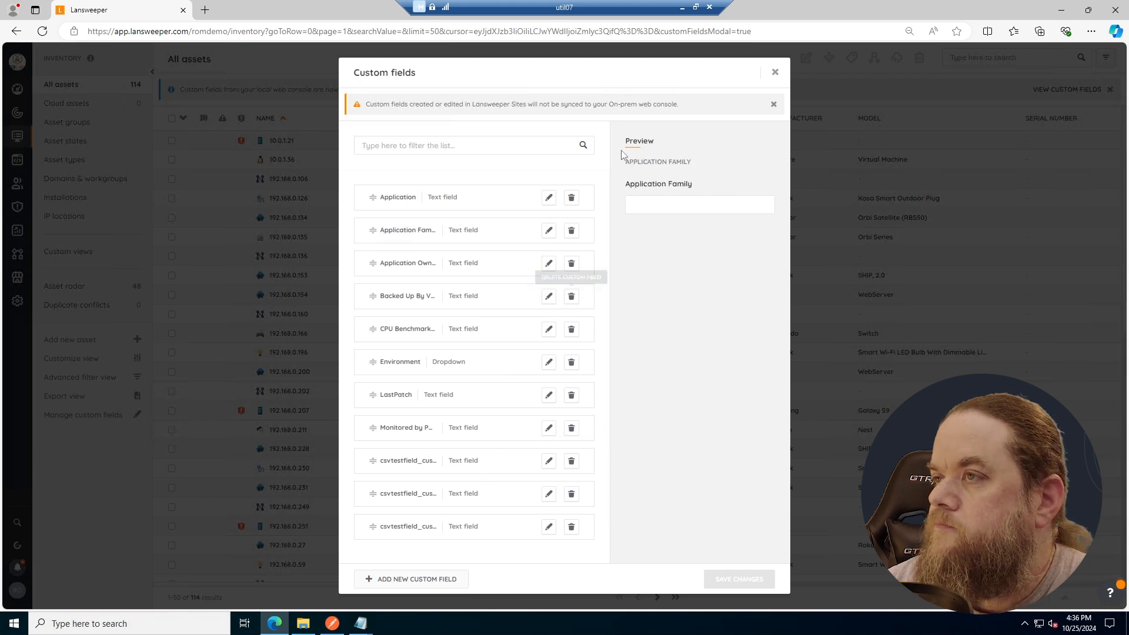
left_click(775, 73)
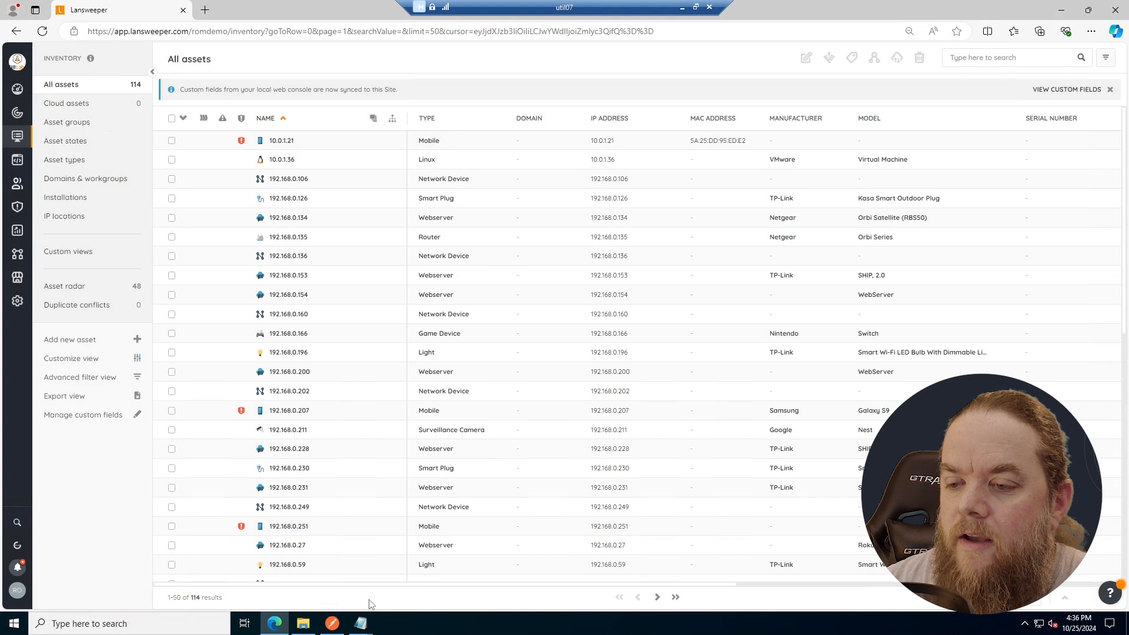
- Examine the custom field column headers and values in example_csv_template.csv in Notepad, and close the file
left_click(365, 626)
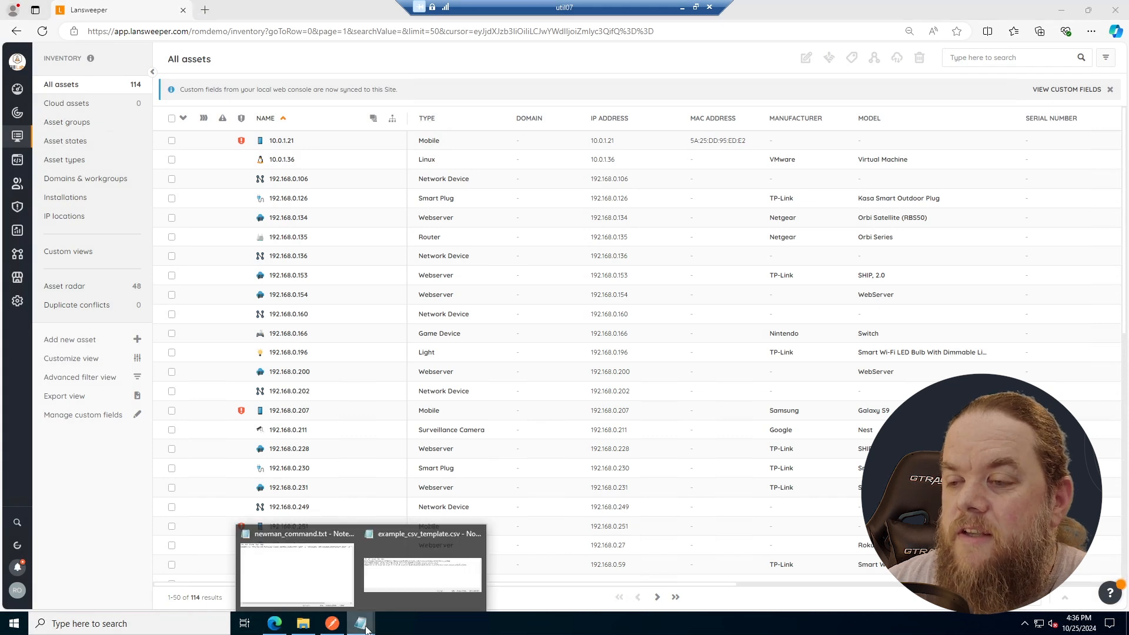
left_click(422, 561)
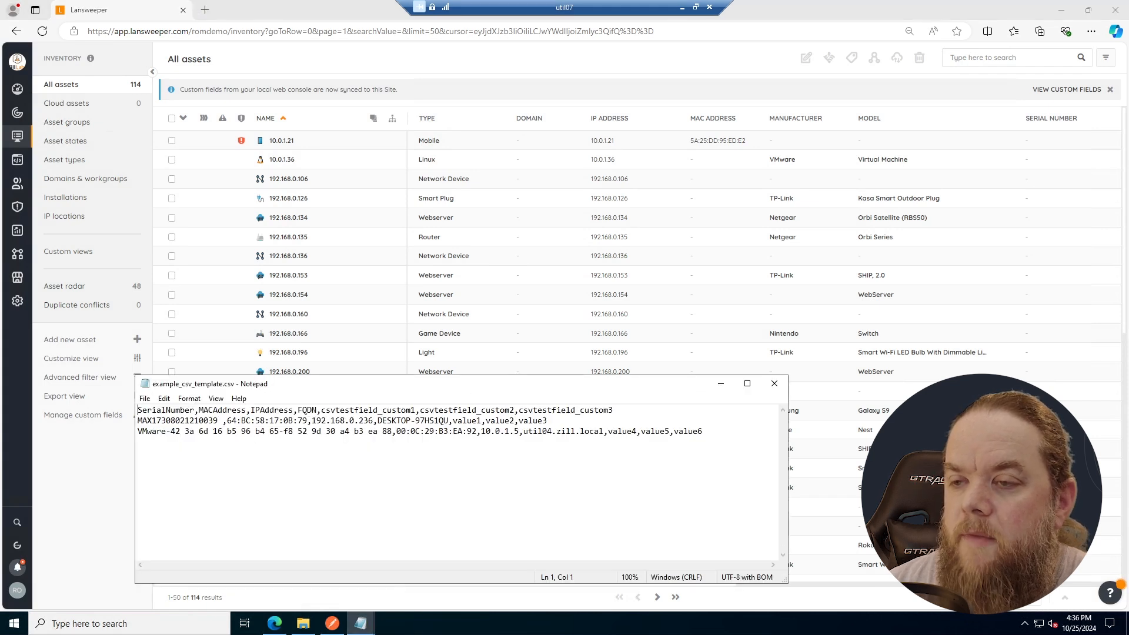
left_click_drag(321, 410, 377, 410)
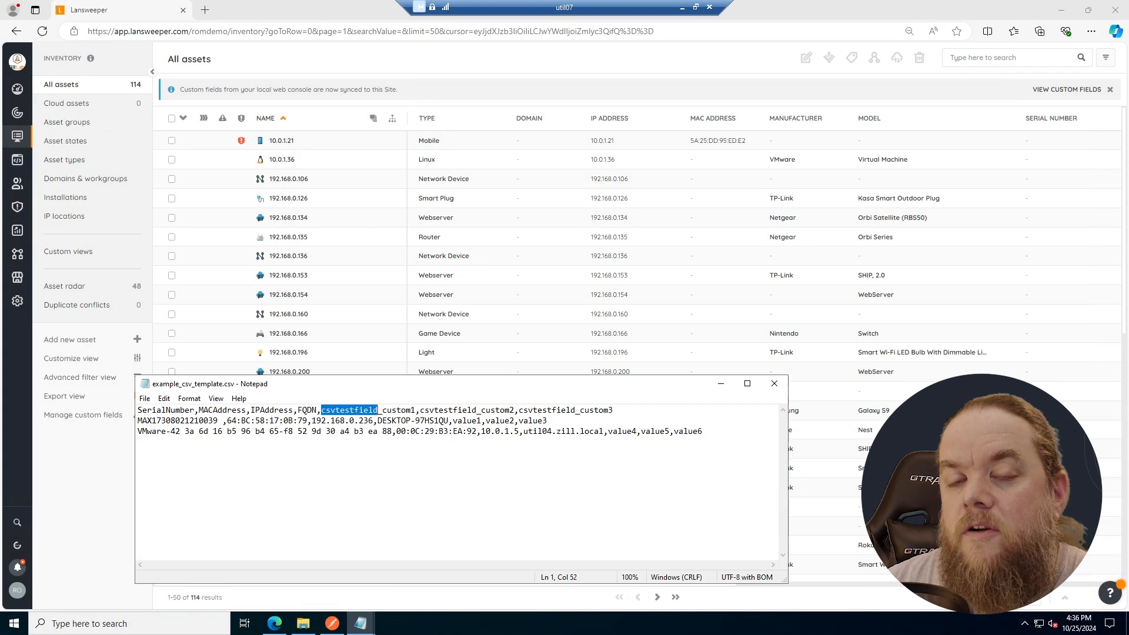
left_click(321, 410)
left_click_drag(320, 410, 415, 411)
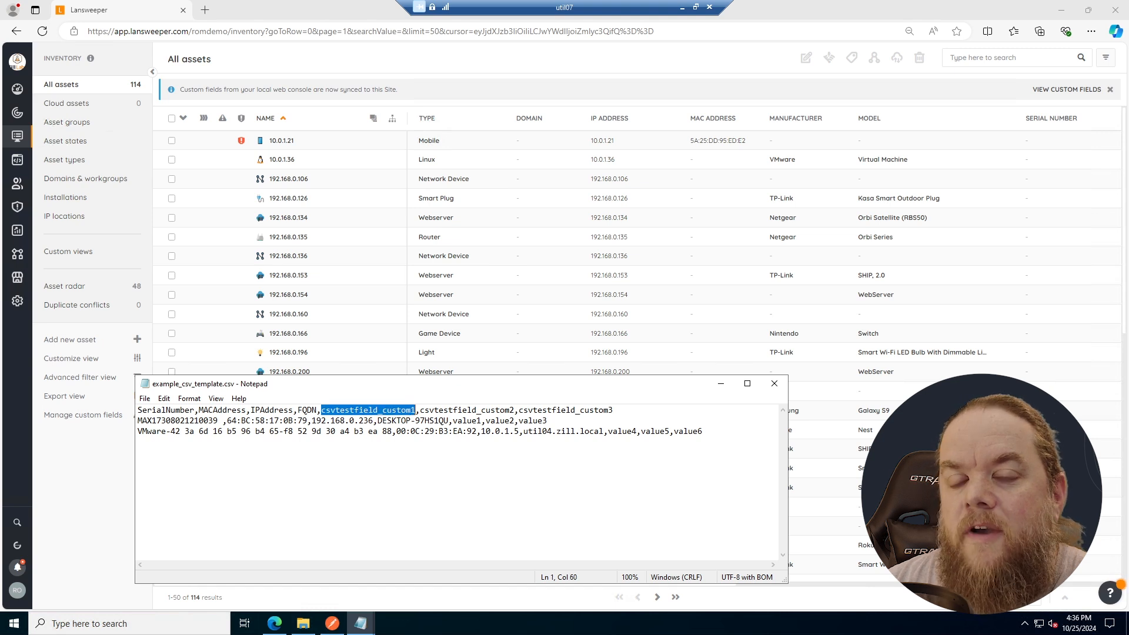
left_click(440, 421)
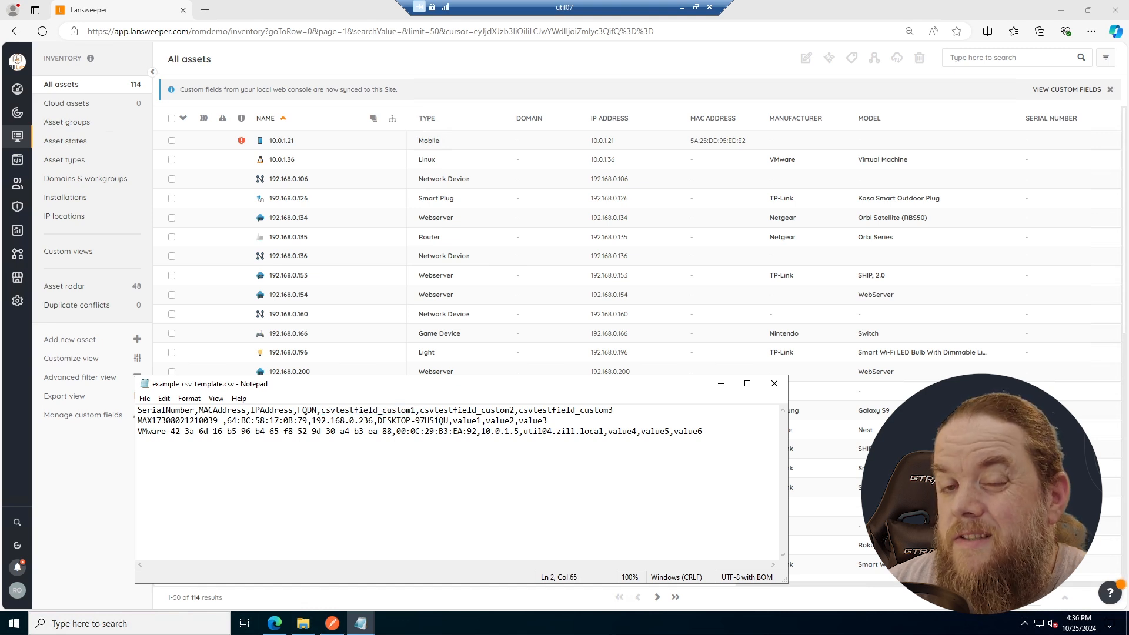
left_click_drag(420, 411, 513, 410)
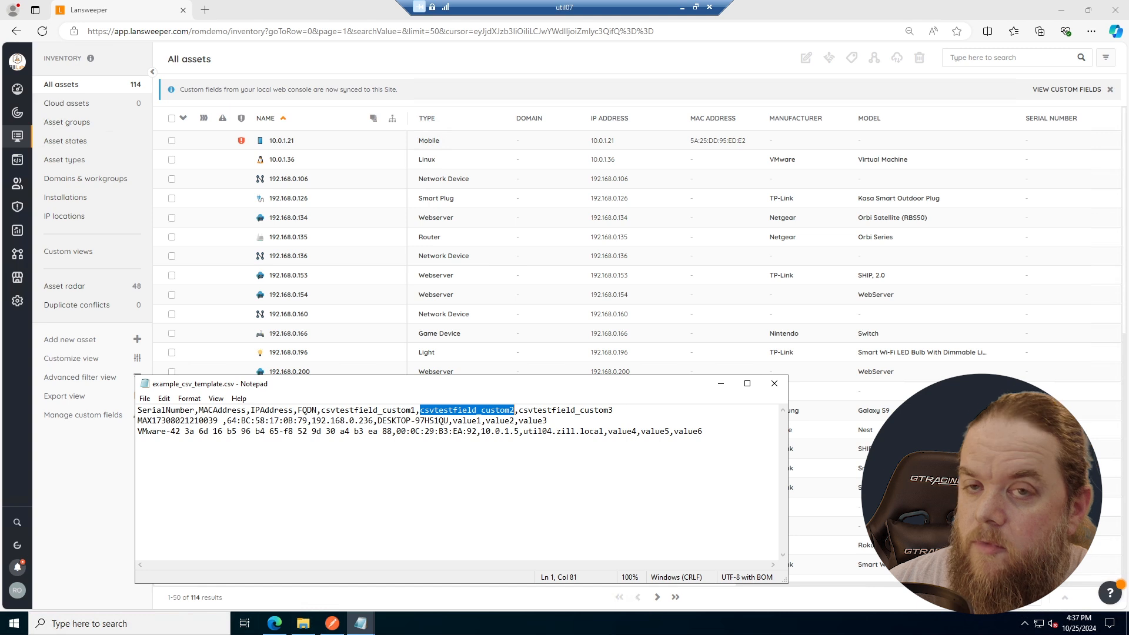
left_click(161, 410)
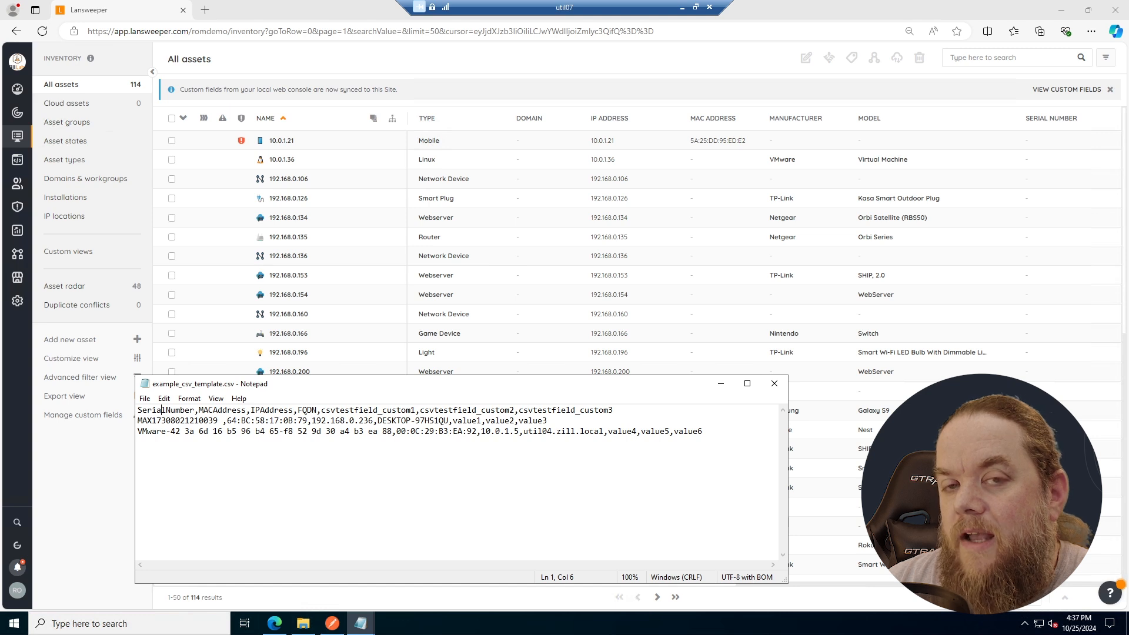
left_click(774, 383)
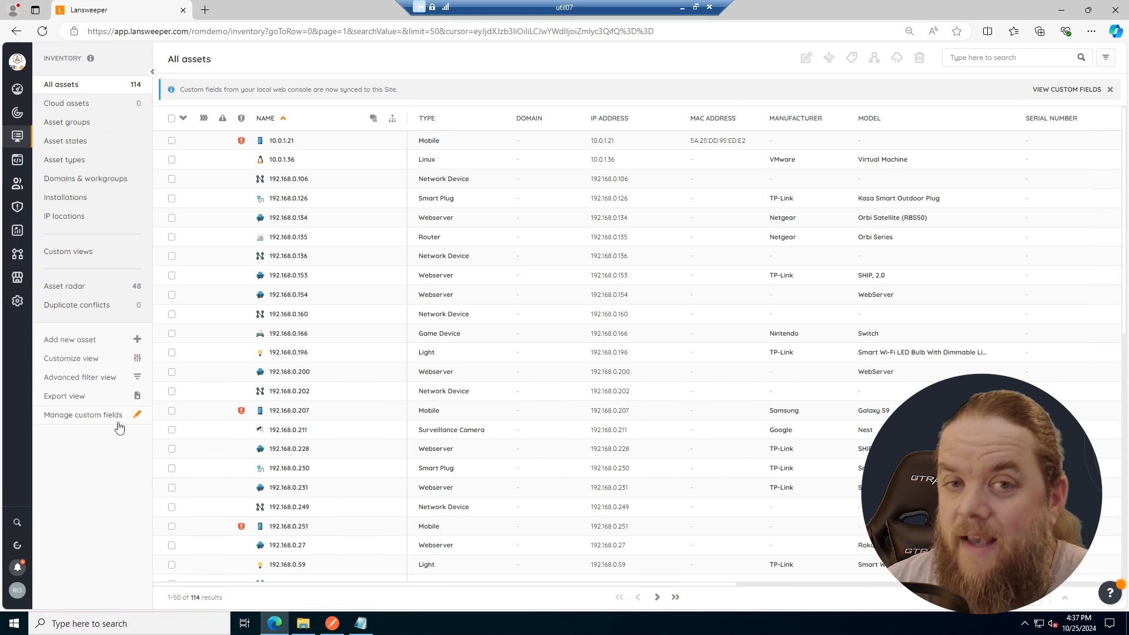
- Start a new API client in the profile's developer tools and choose OAuth as its authentication method
left_click(18, 593)
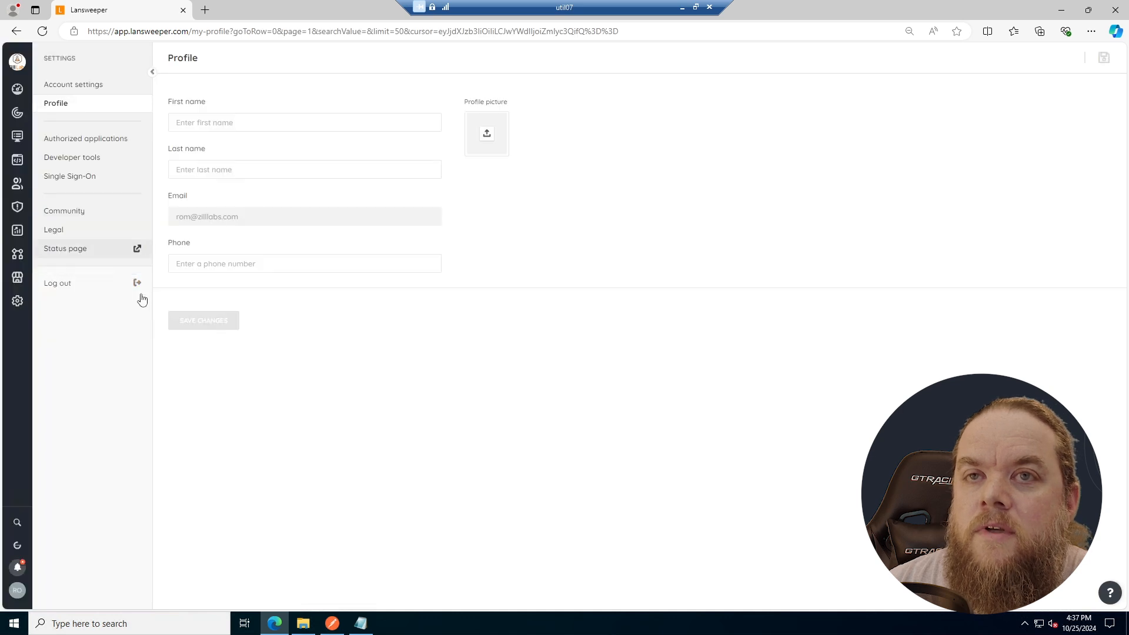
left_click(73, 162)
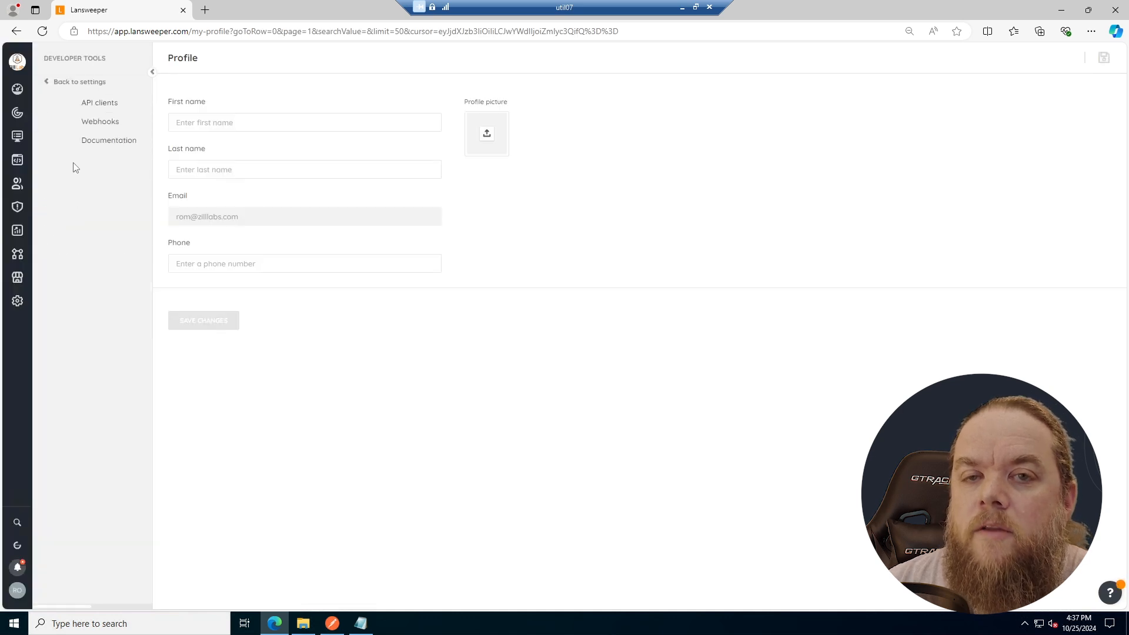
left_click(75, 102)
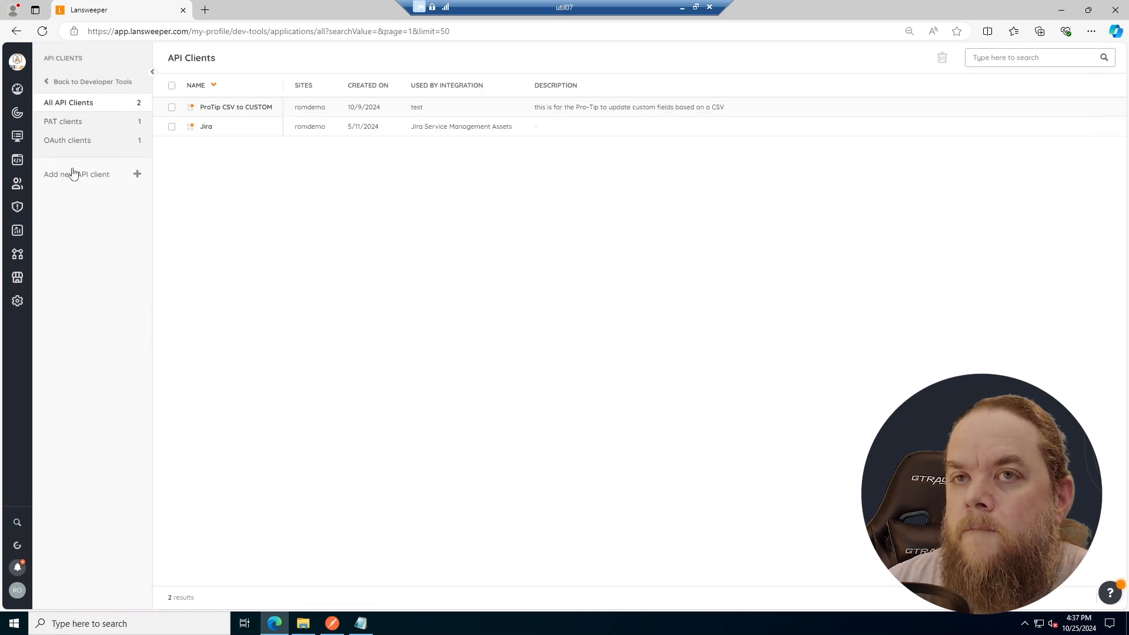
left_click(83, 184)
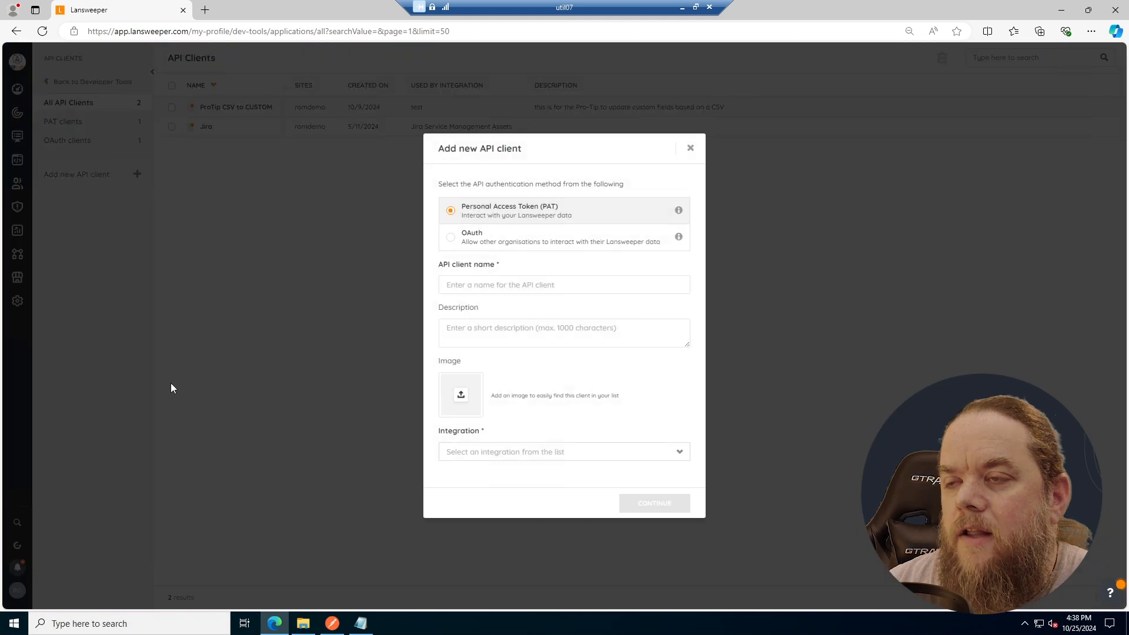
left_click(451, 240)
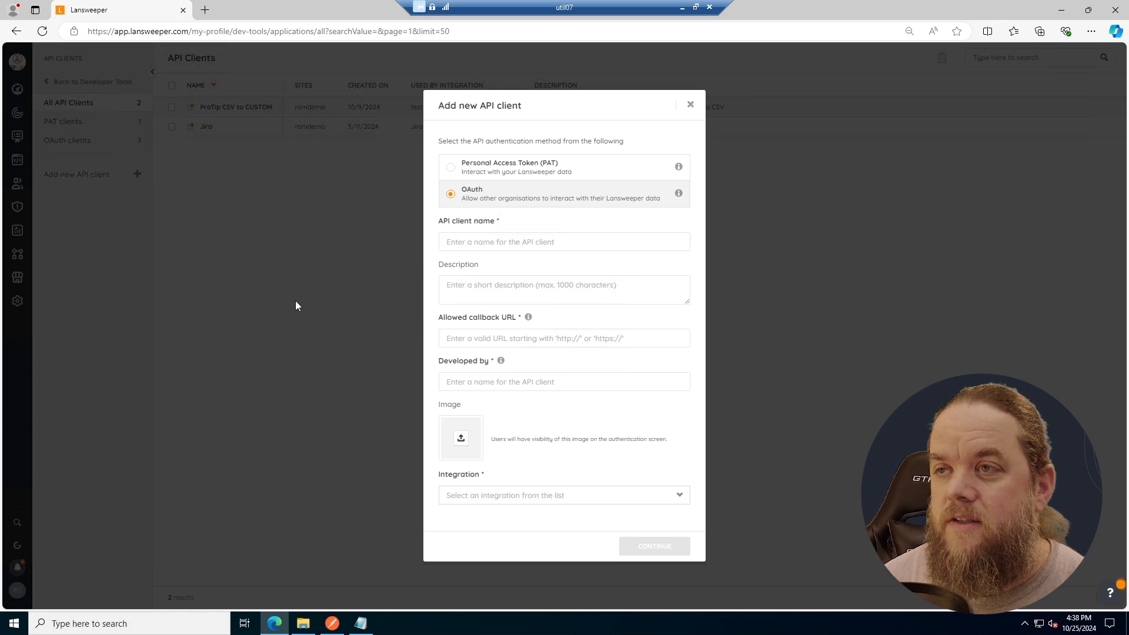
- Name the API client testapiclientname and enter the description "this is a test"
left_click(452, 241)
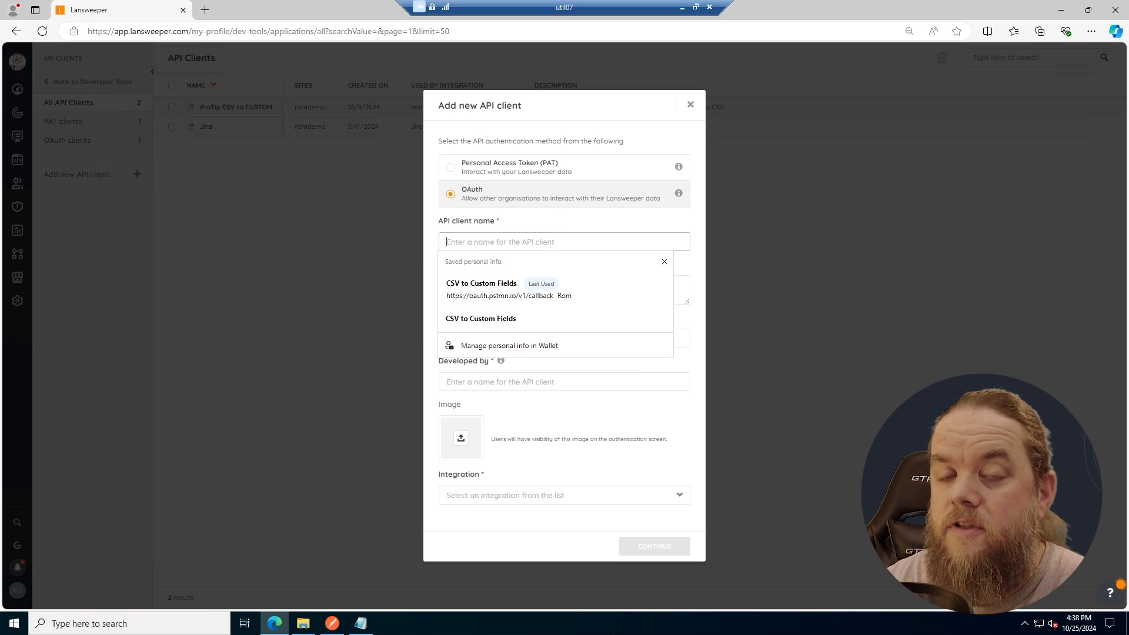
type("te")
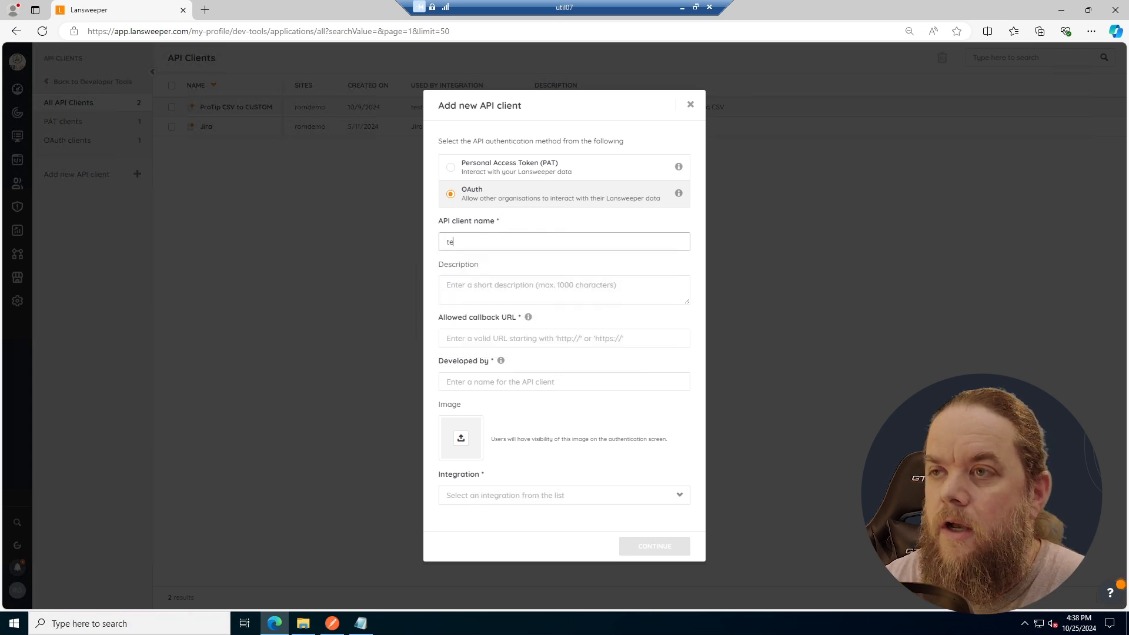
type("stapiclientname")
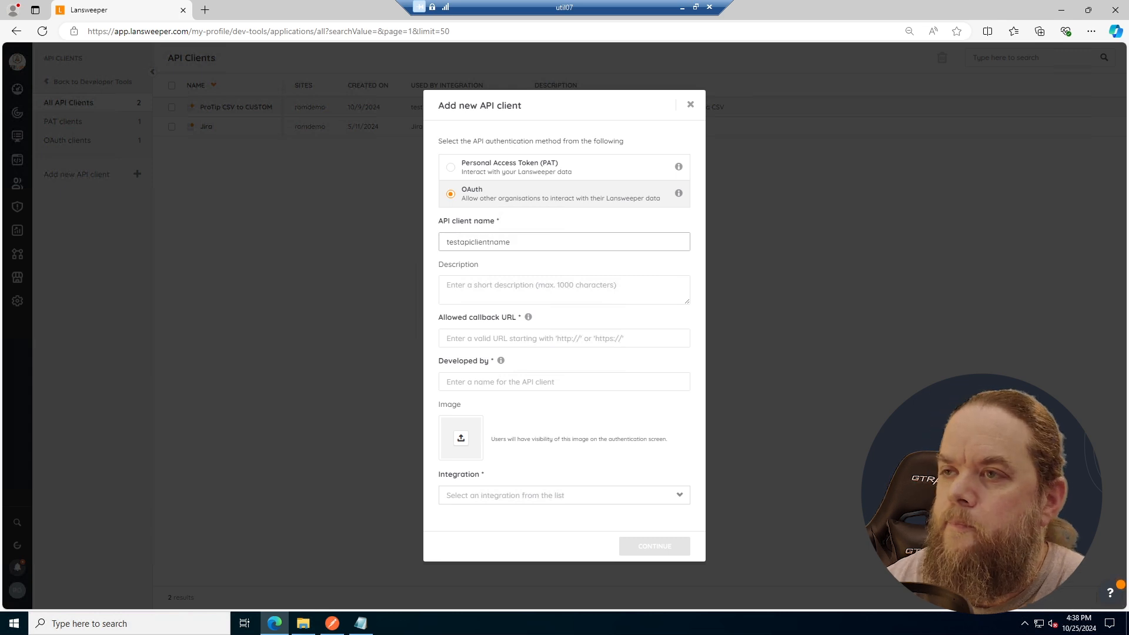
left_click(533, 285)
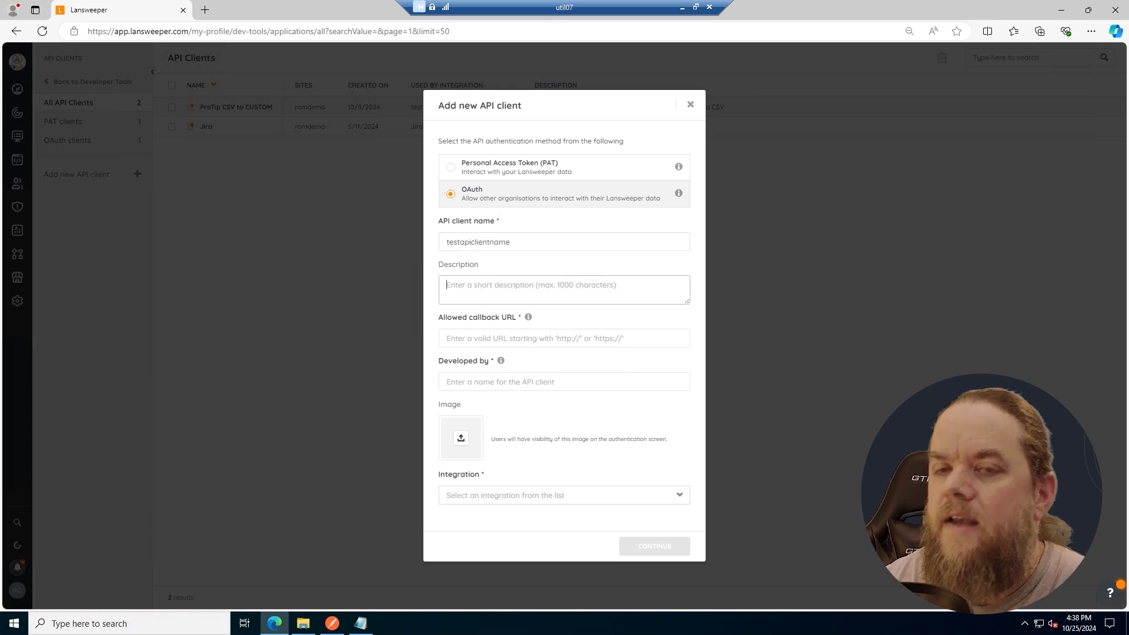
type("this is a test")
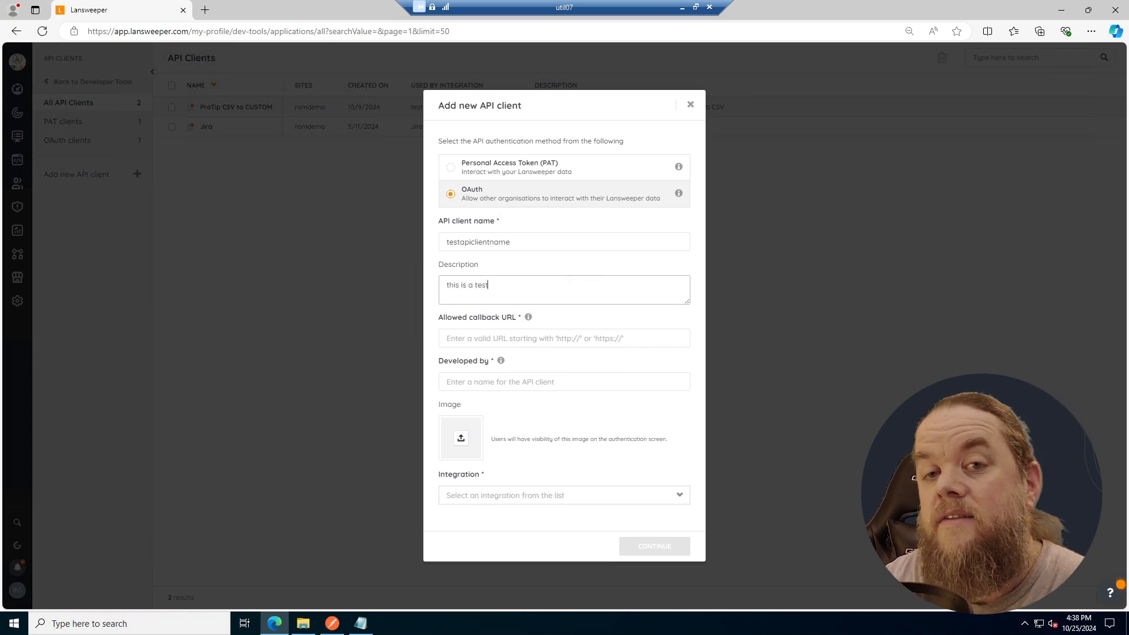
left_click(521, 338)
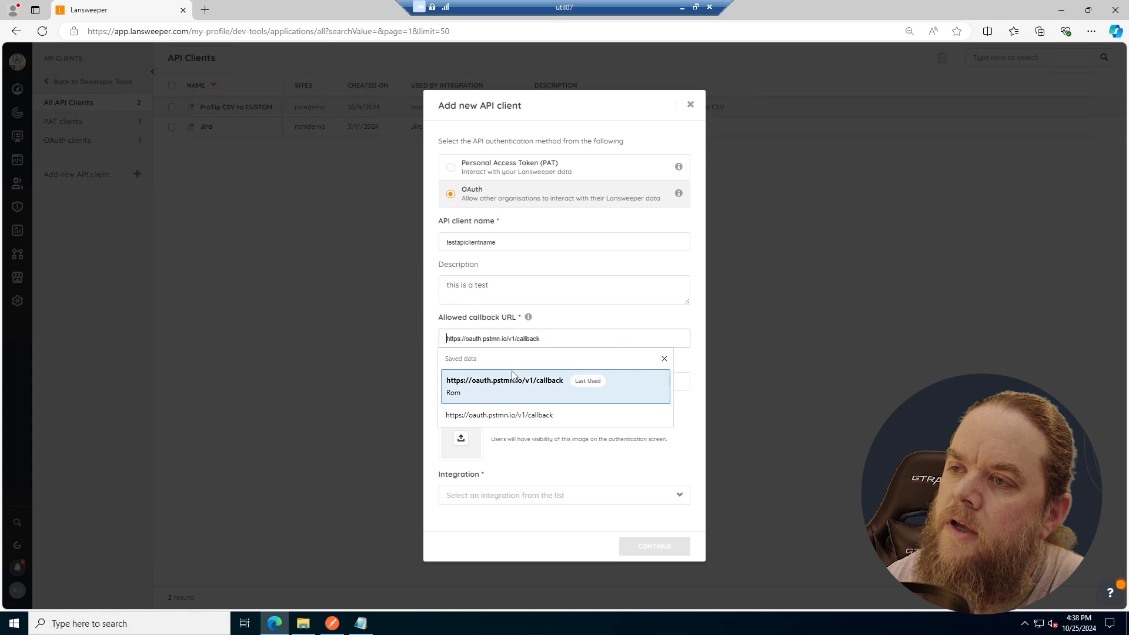
left_click(518, 382)
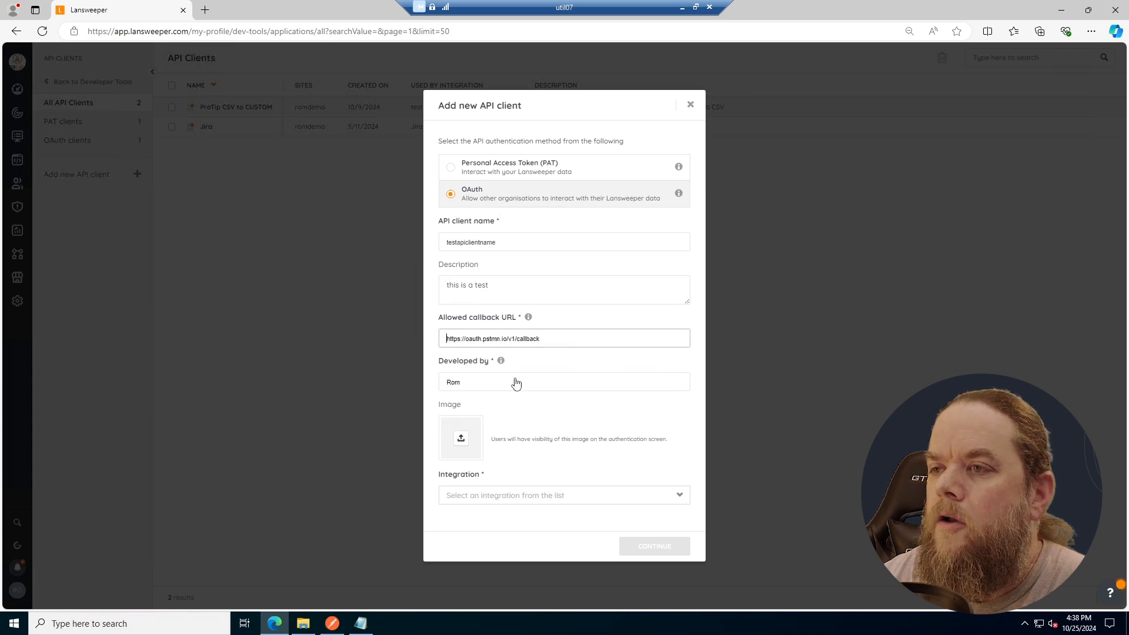
left_click(549, 376)
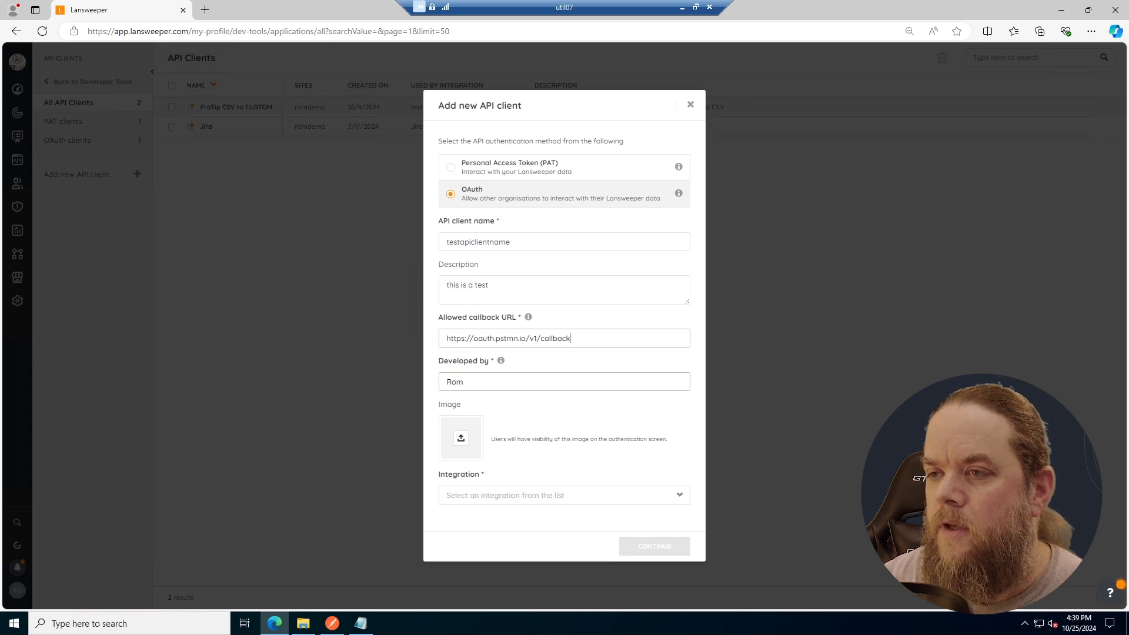
- Set the integration to Other with the custom integration name thisismytest and create the API client
left_click(504, 495)
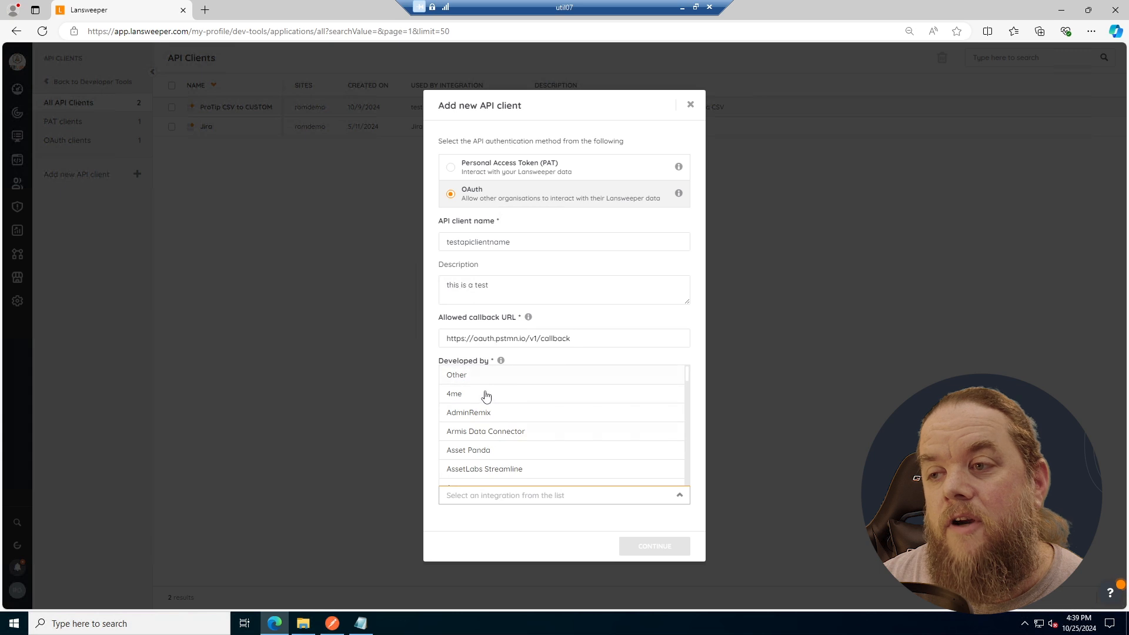
scroll(486, 406, "down", 10)
scroll(493, 420, "up", 10)
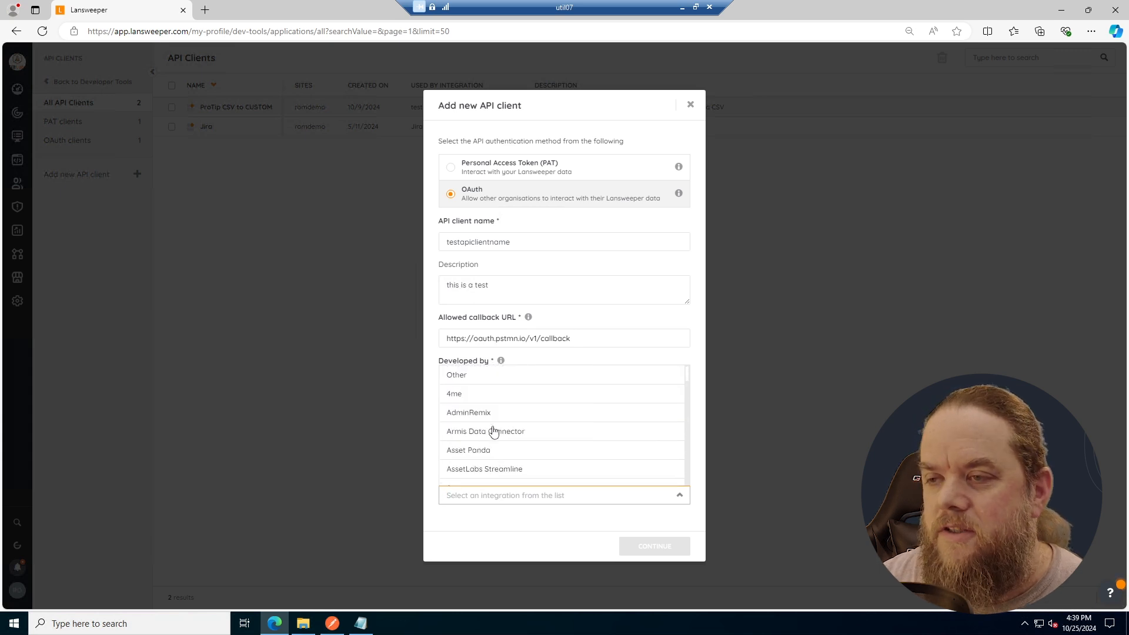
left_click(492, 377)
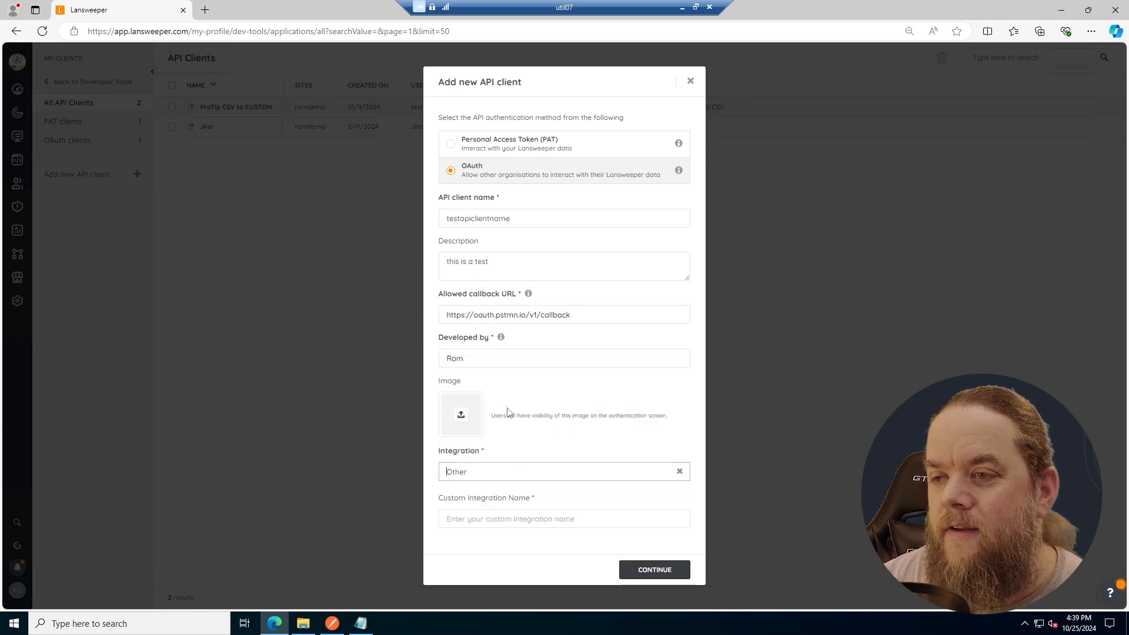
left_click(511, 519)
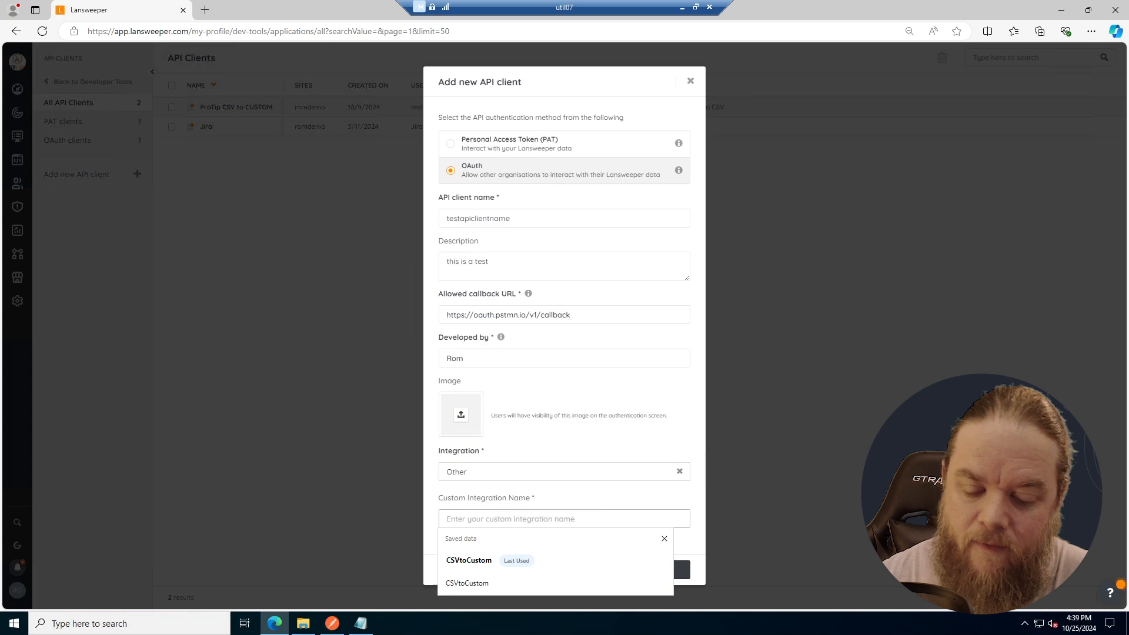
type("this")
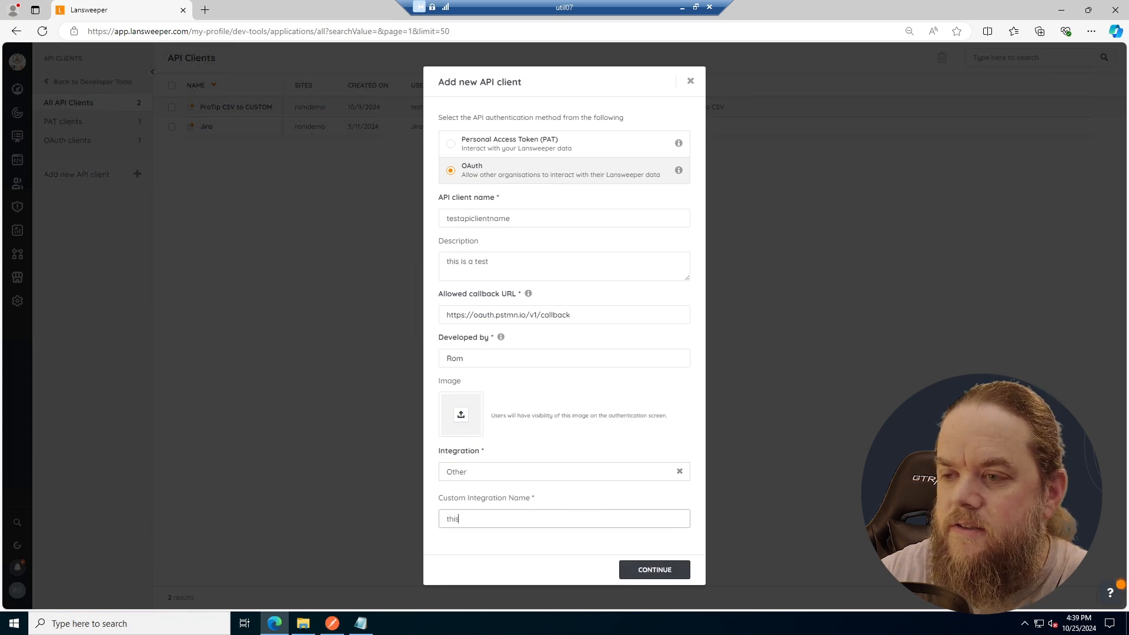
type("ism")
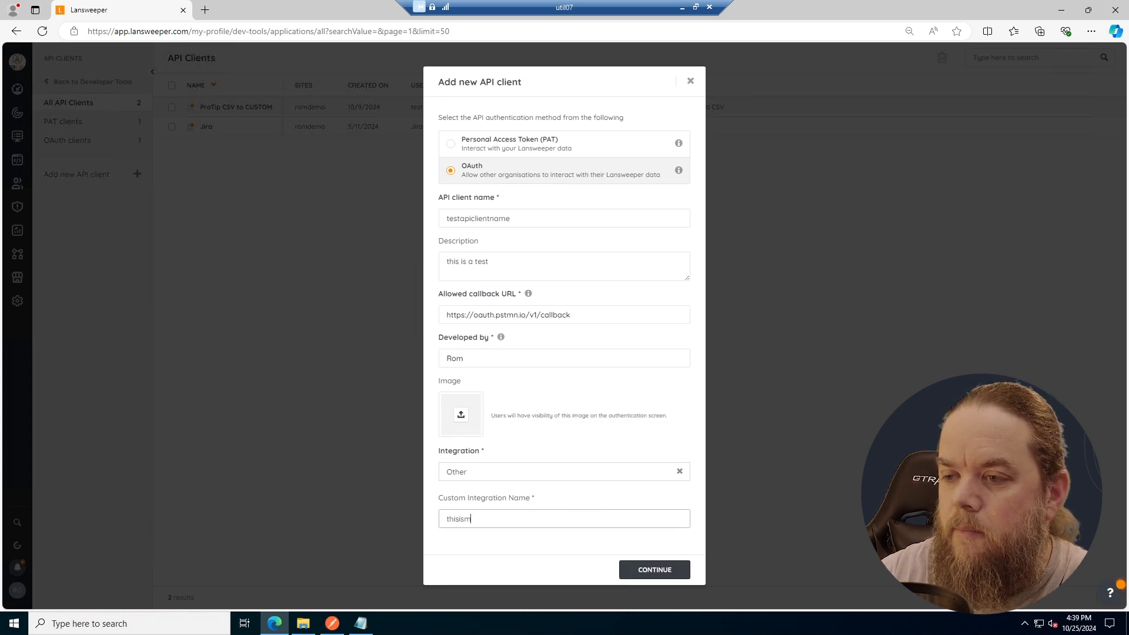
type("ytest")
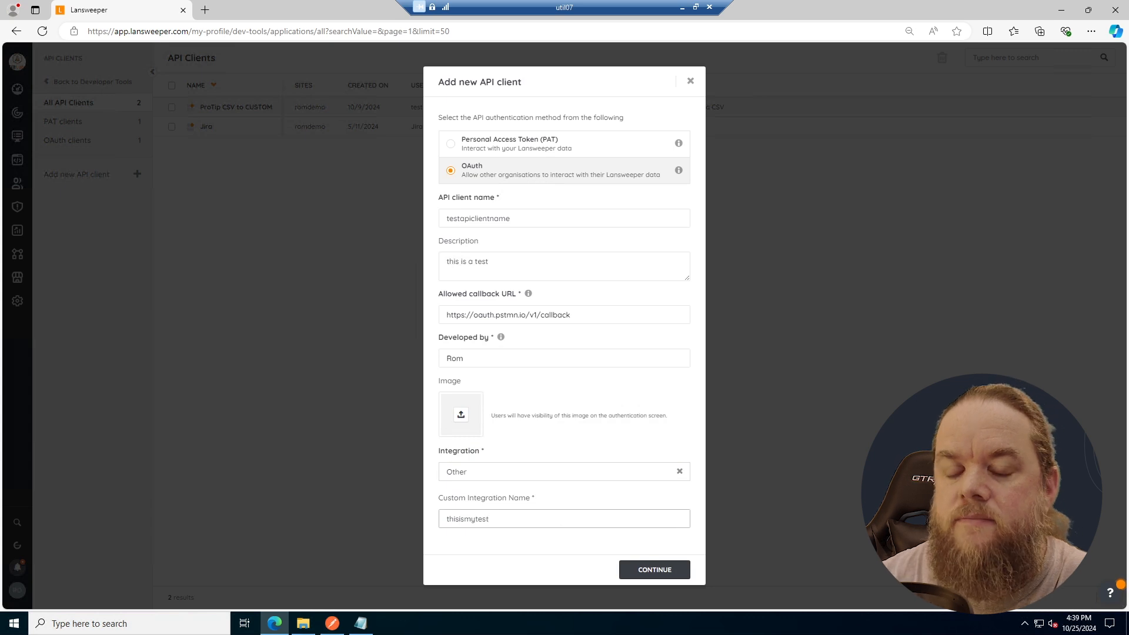
left_click(644, 571)
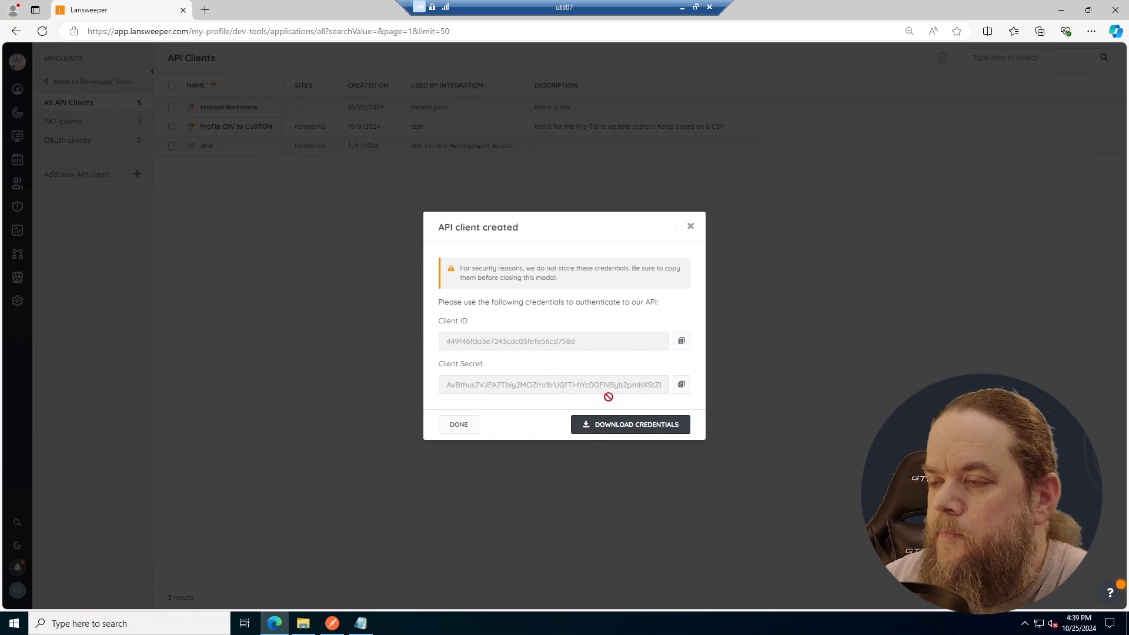
- Download the new API client's credentials file and show the Downloads folder in File Explorer
left_click(628, 425)
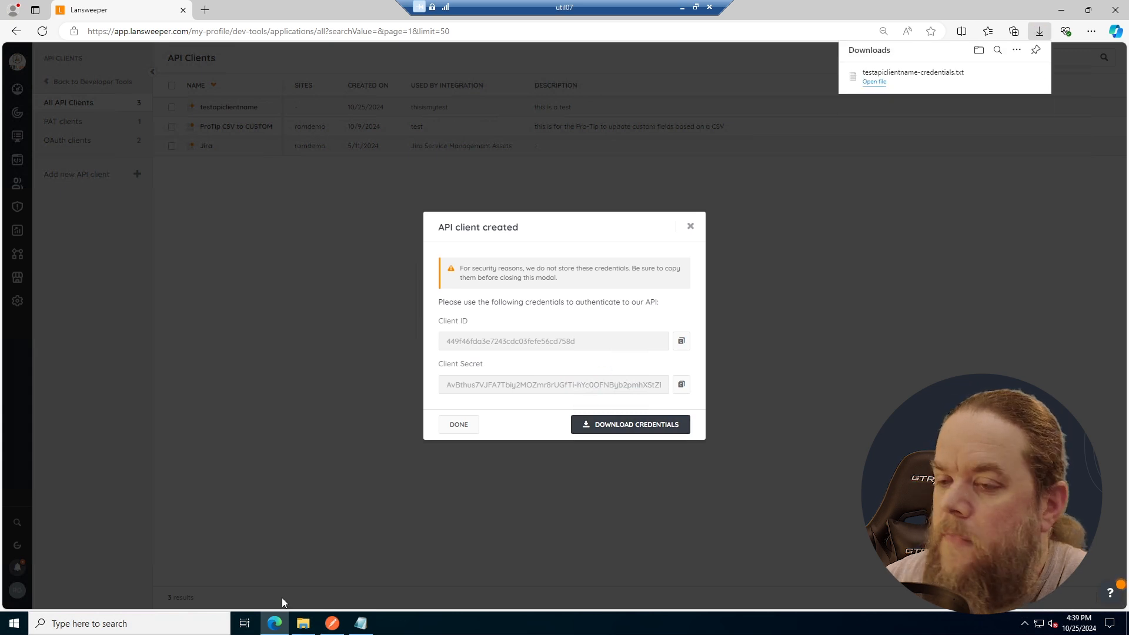
left_click(303, 623)
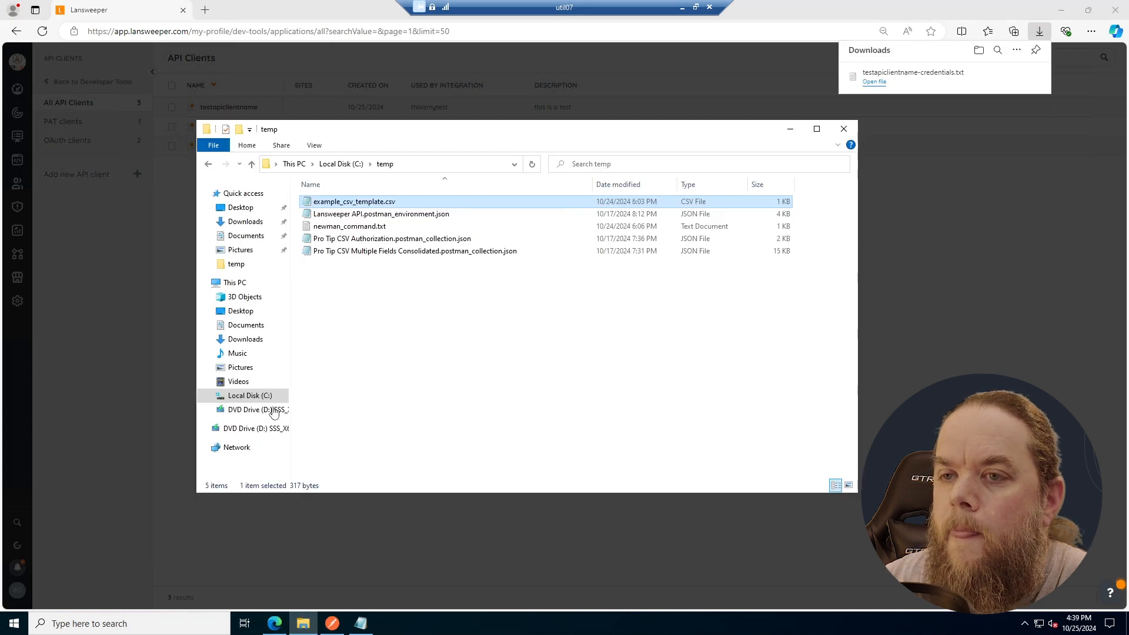
left_click(241, 339)
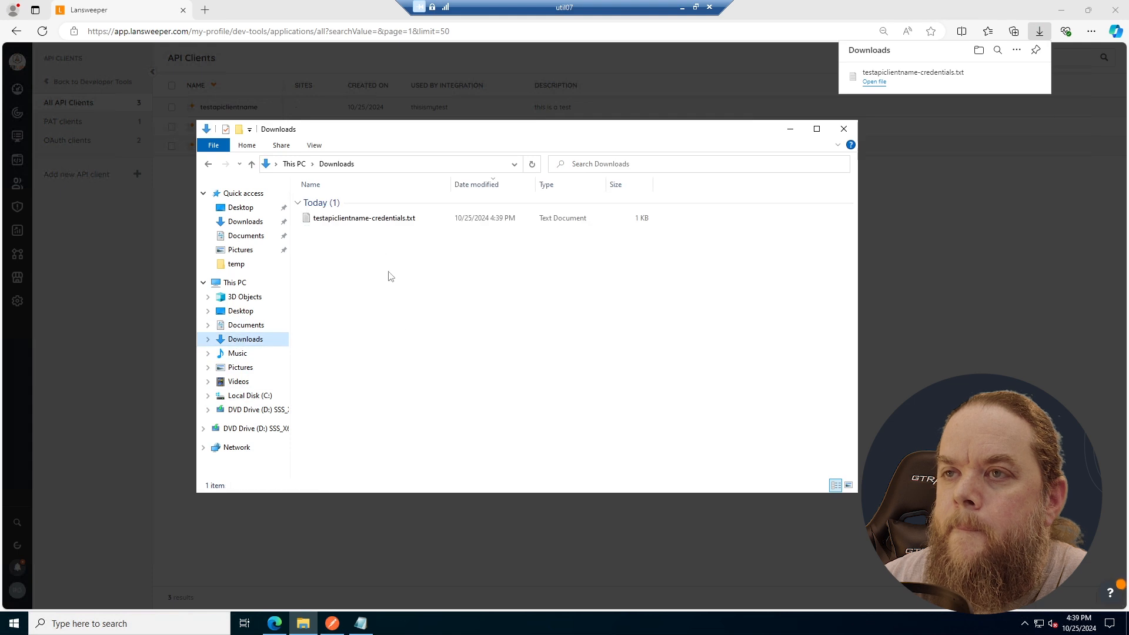
- Open testapiclientname-credentials.txt, move its window aside, review the callback URL line, and minimize the file
double_click(369, 221)
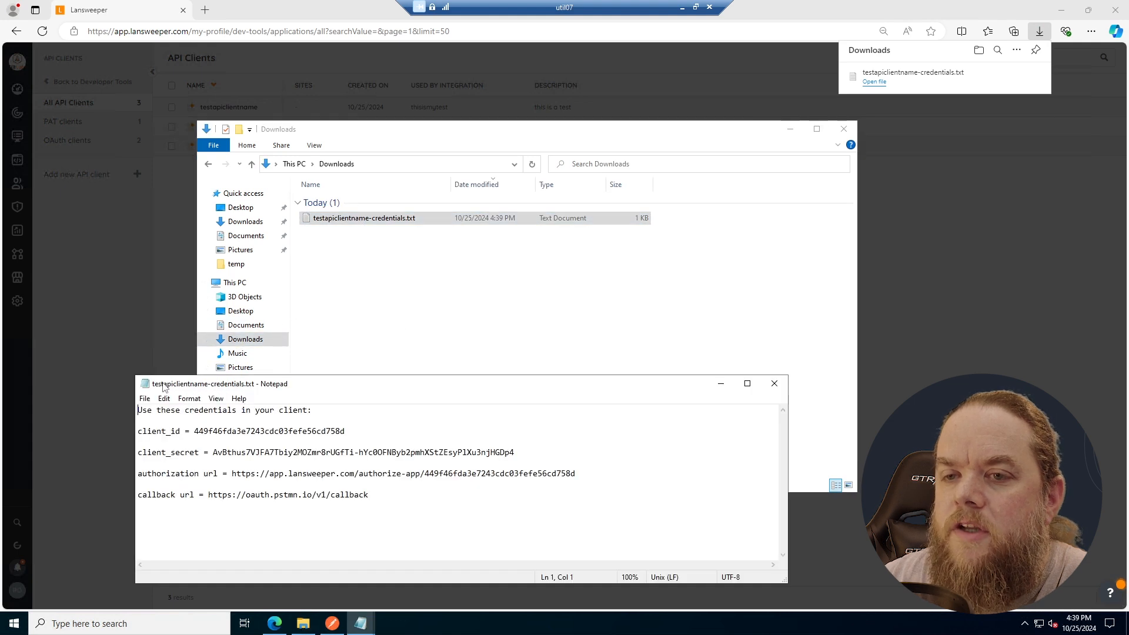
left_click_drag(167, 387, 611, 404)
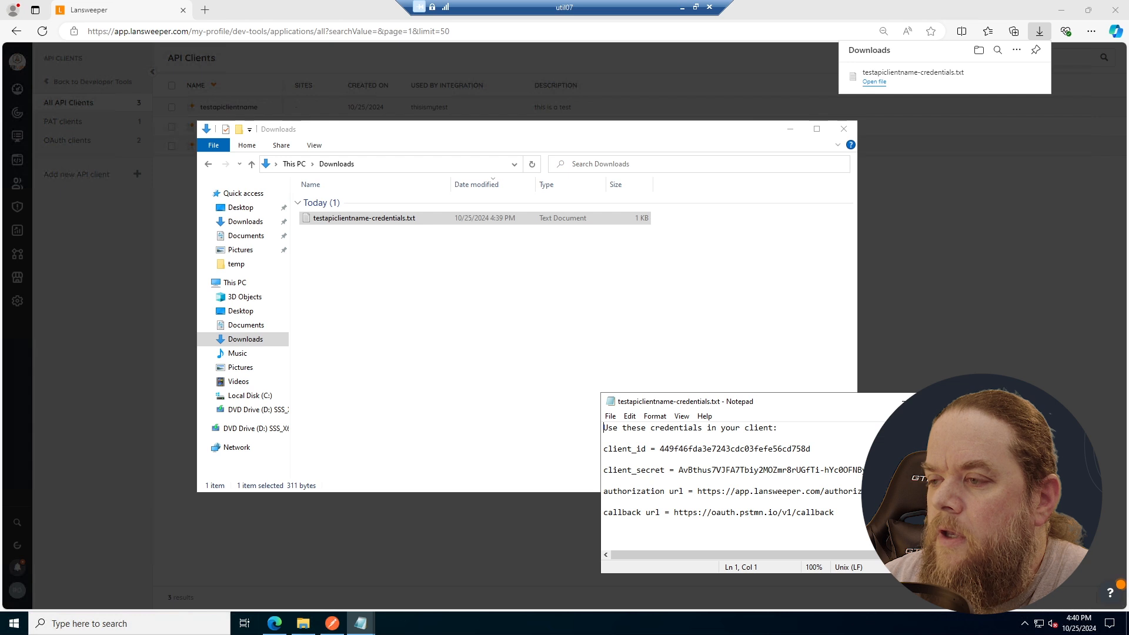
left_click_drag(607, 512, 660, 512)
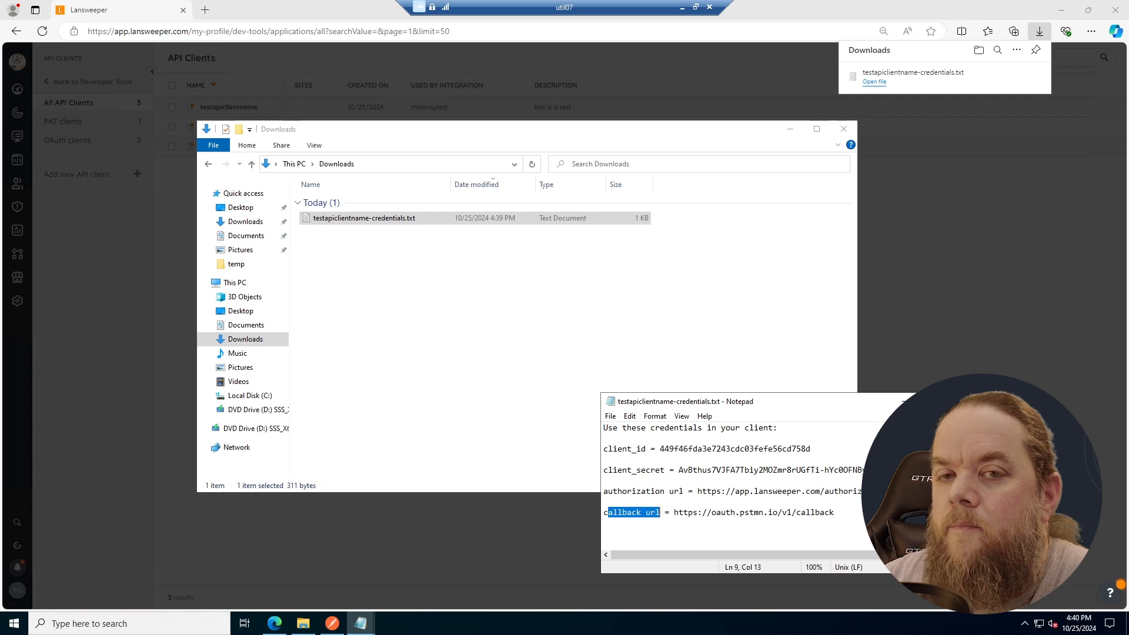
left_click(771, 512)
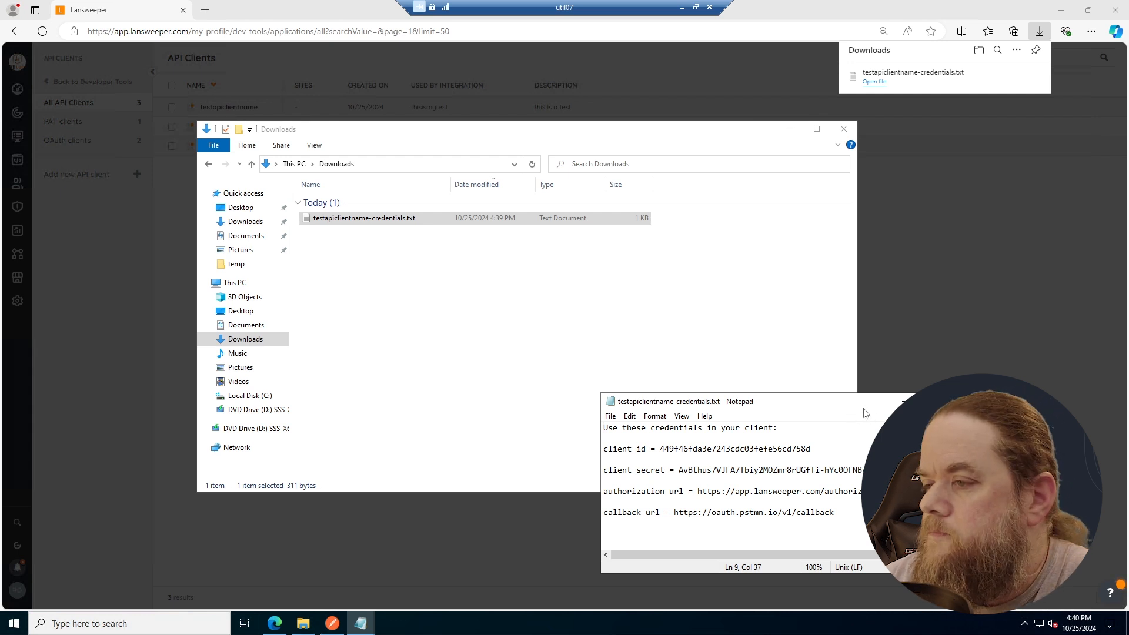
left_click(899, 400)
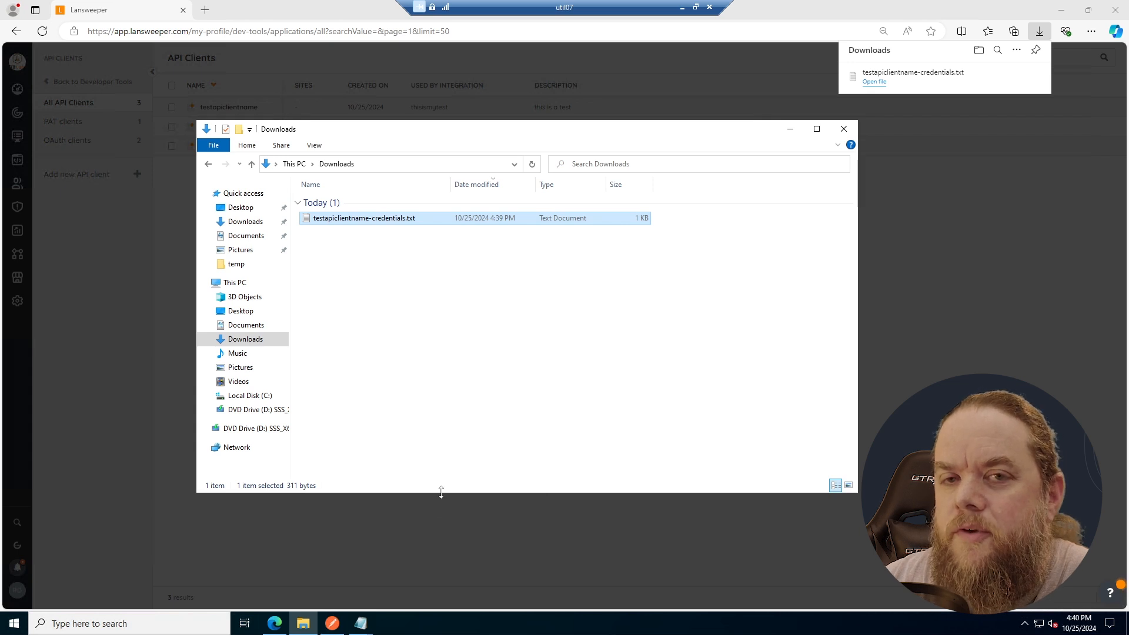
- Switch to Postman, show the Pro Tip CSV Multiple Fields Consolidated Copy collection, and start an import into the workspace
left_click(332, 623)
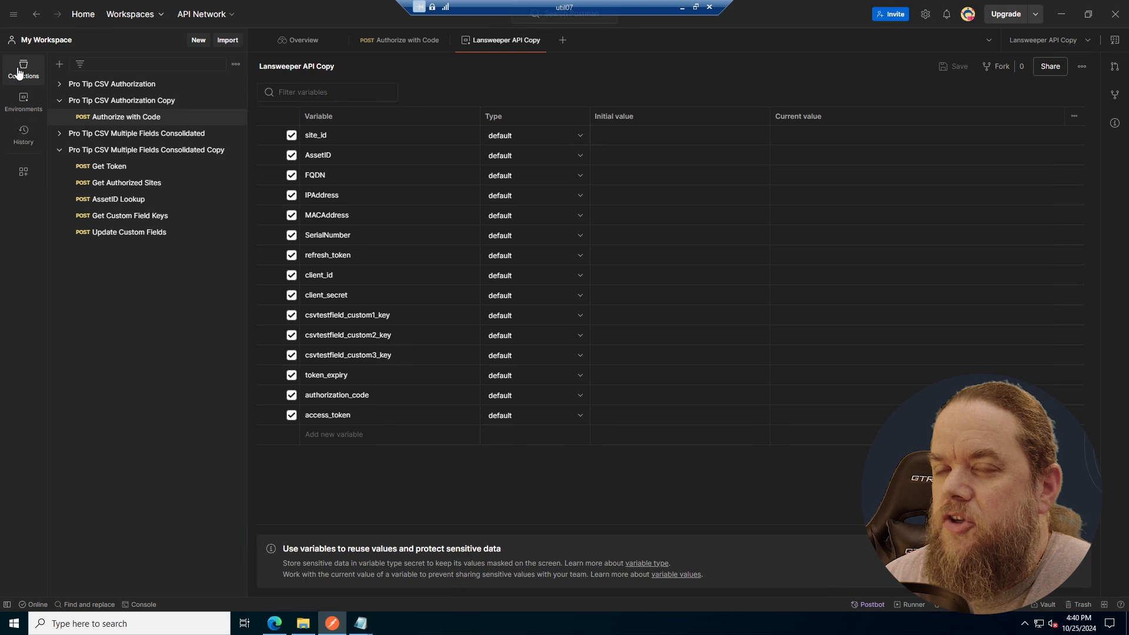
left_click(106, 156)
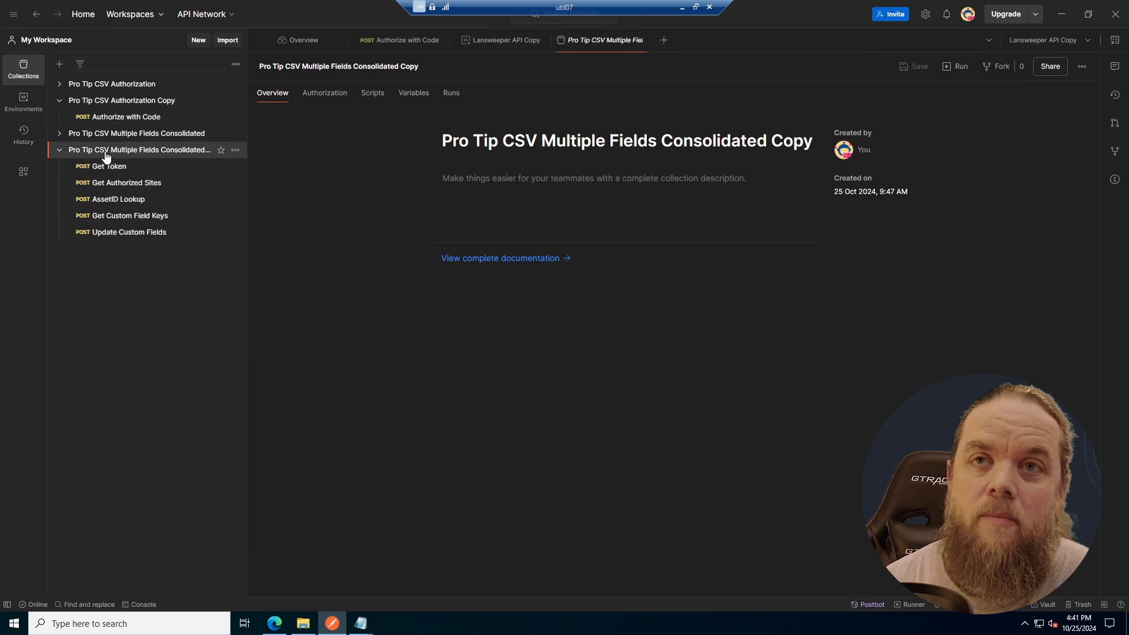
left_click(225, 41)
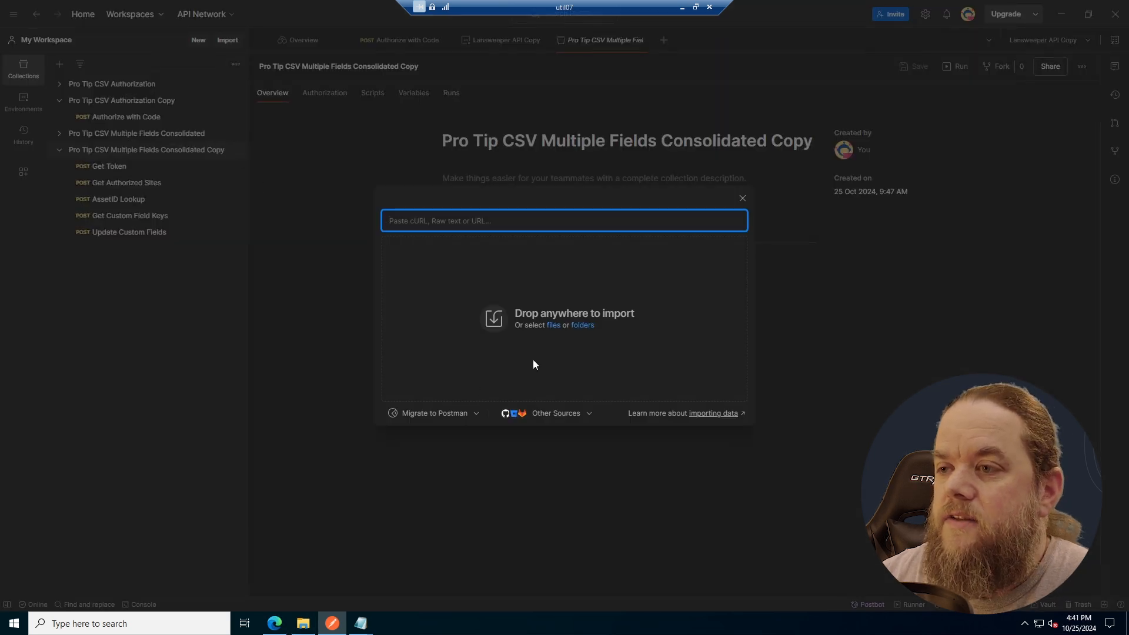
left_click(578, 327)
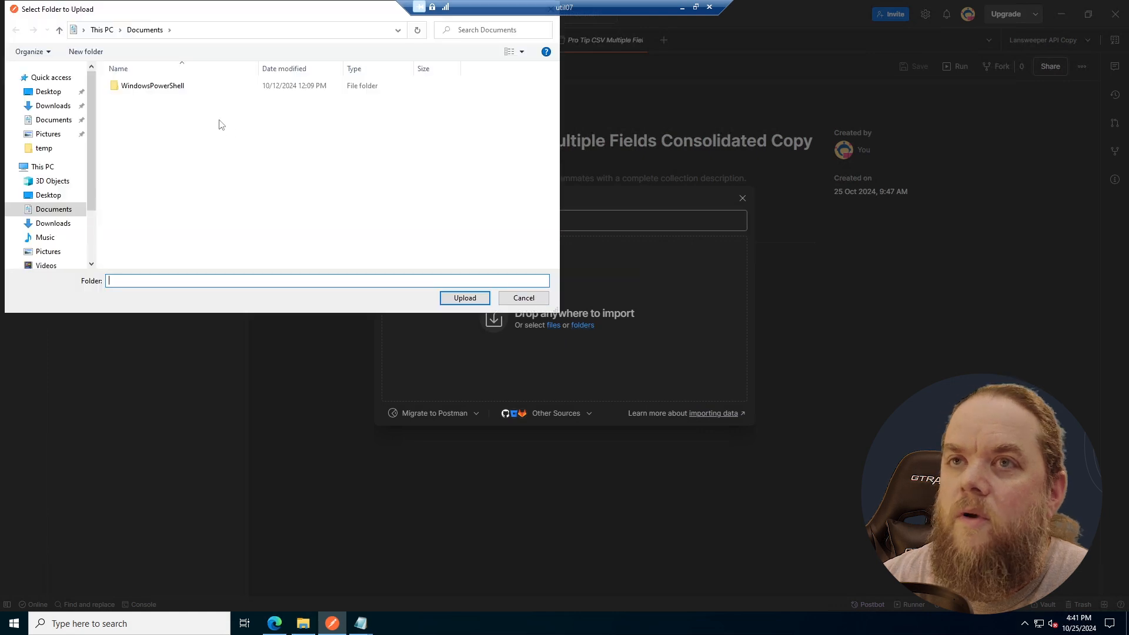
scroll(56, 236, "down", 1)
left_click(56, 241)
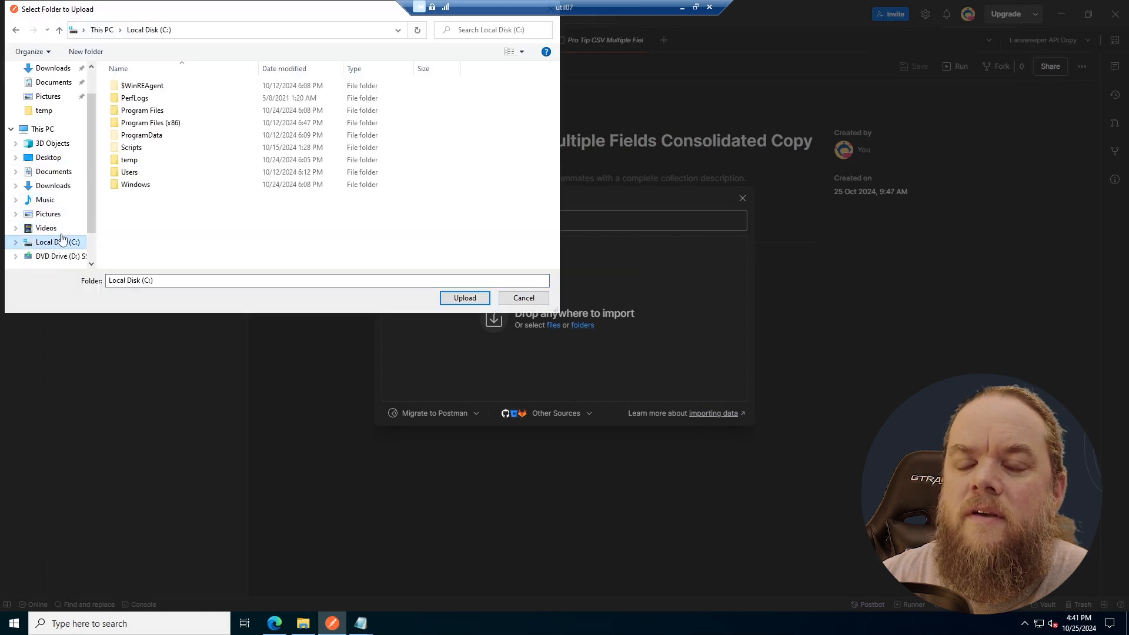
double_click(141, 164)
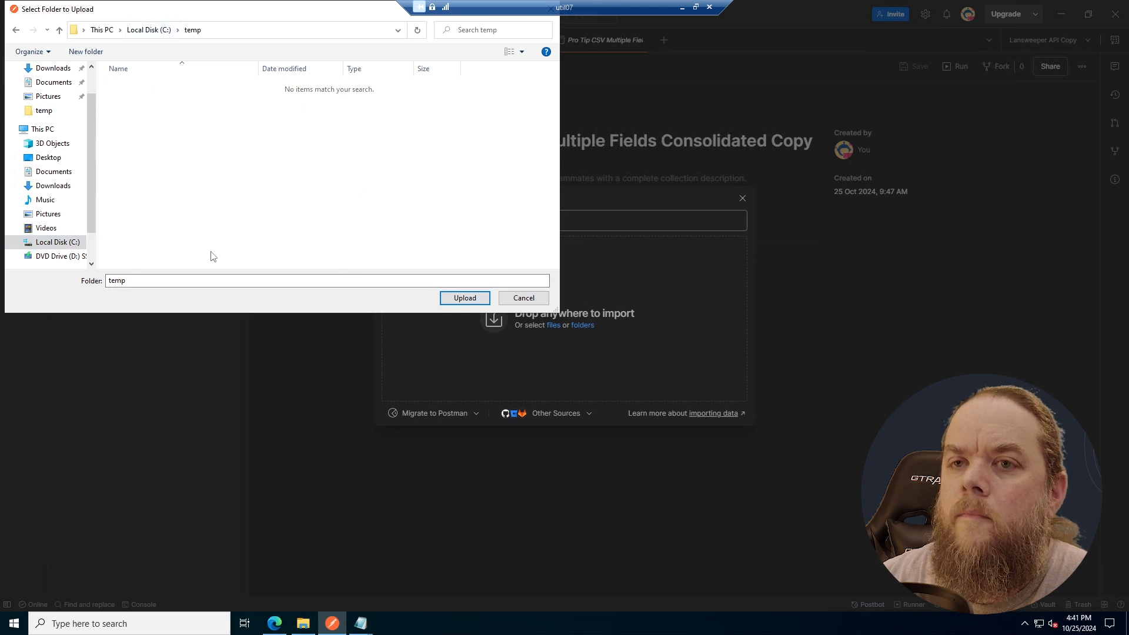
left_click(528, 298)
- Choose to import individual files, browse to C:\temp, and widen the name column to read the full file names
left_click(553, 325)
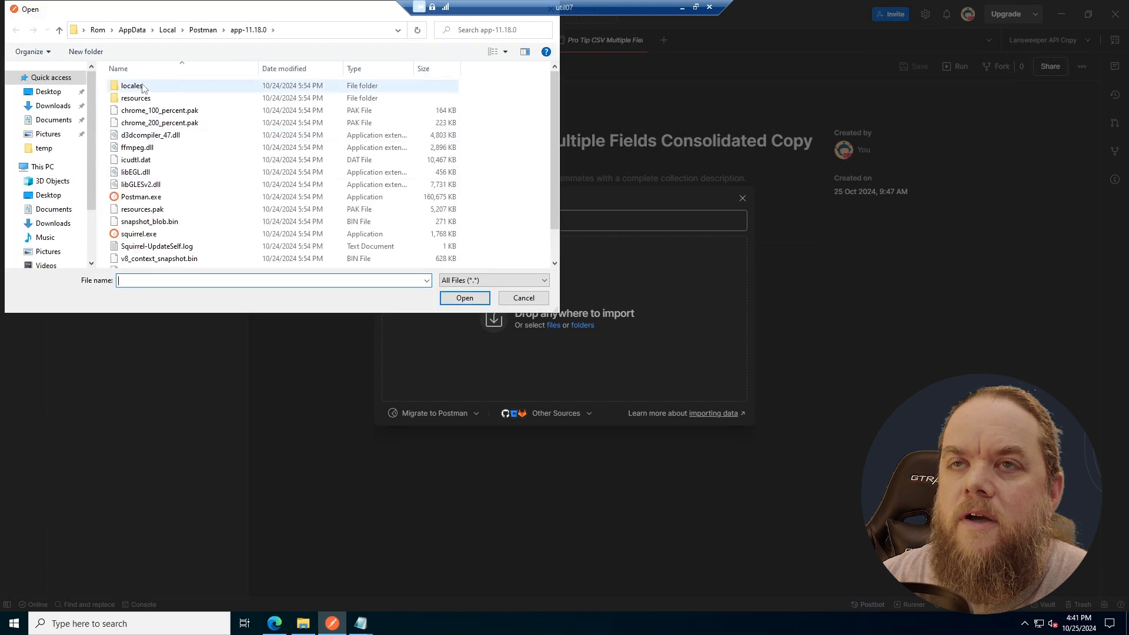
scroll(59, 176, "down", 2)
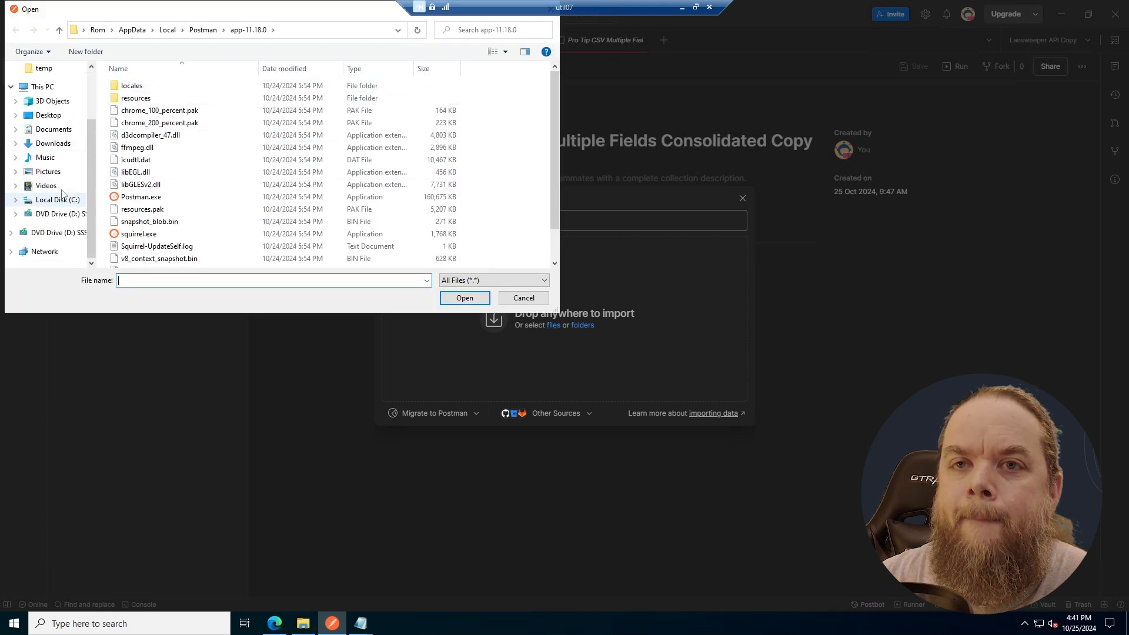
scroll(62, 193, "up", 2)
left_click(39, 143)
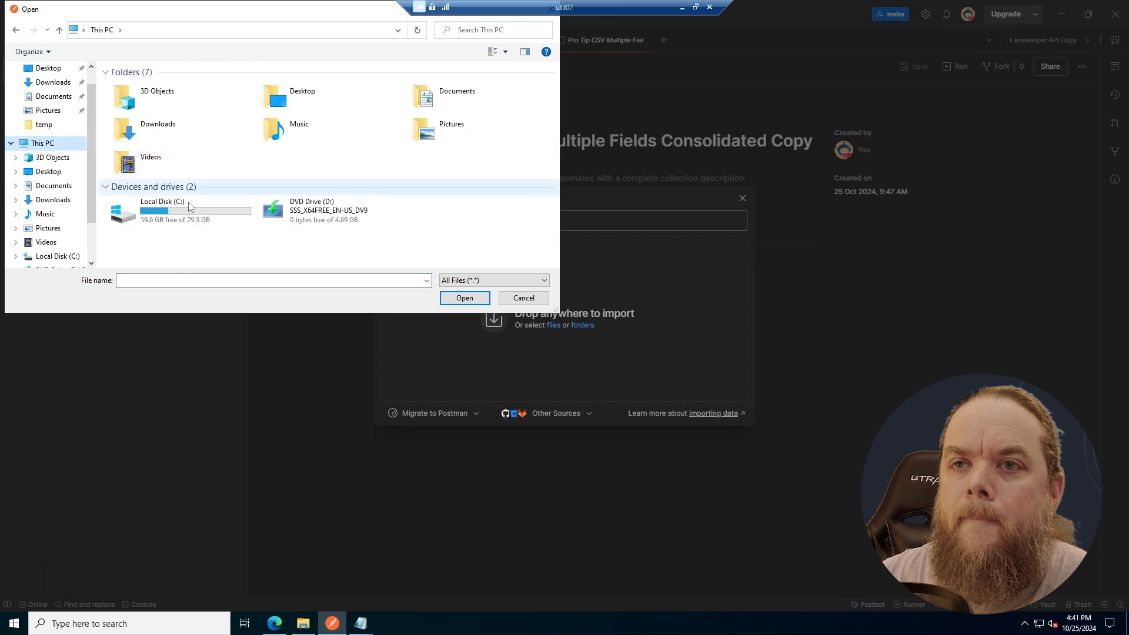
double_click(189, 205)
double_click(151, 168)
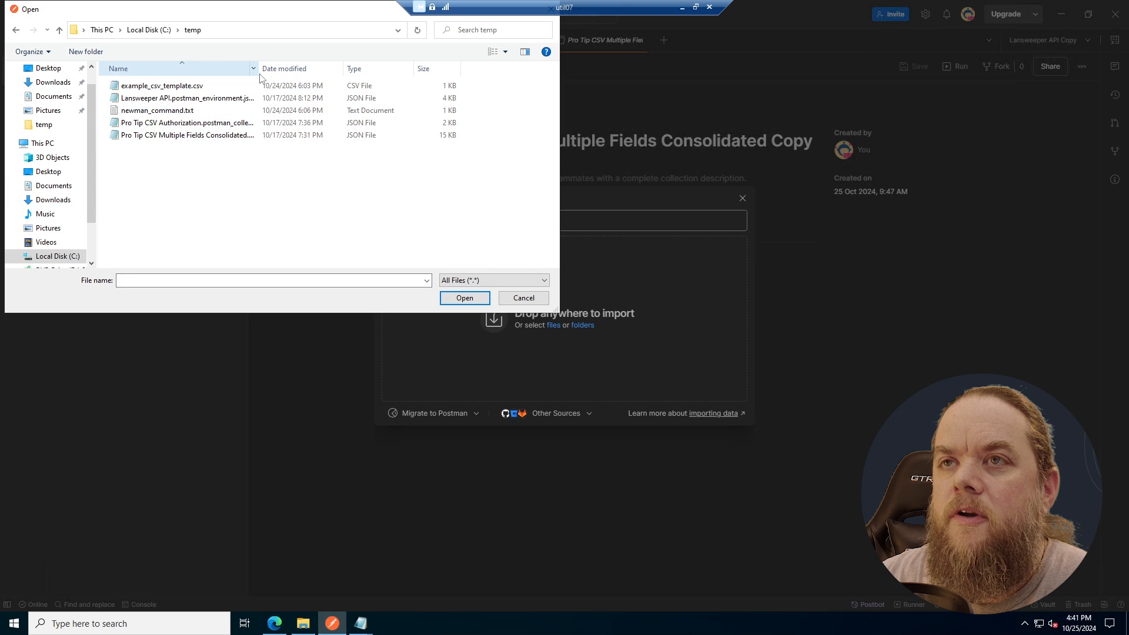
left_click_drag(255, 71, 323, 70)
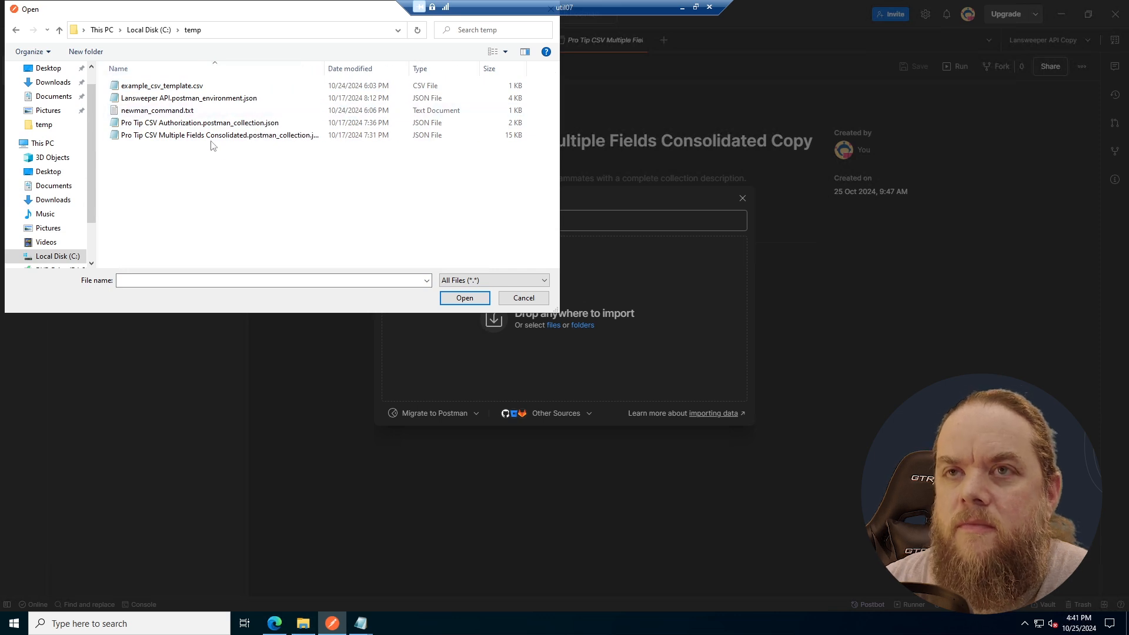
- Point out the Lansweeper API environment file and both Pro Tip CSV collection files for import, and cancel the import
left_click(183, 125)
left_click(174, 98)
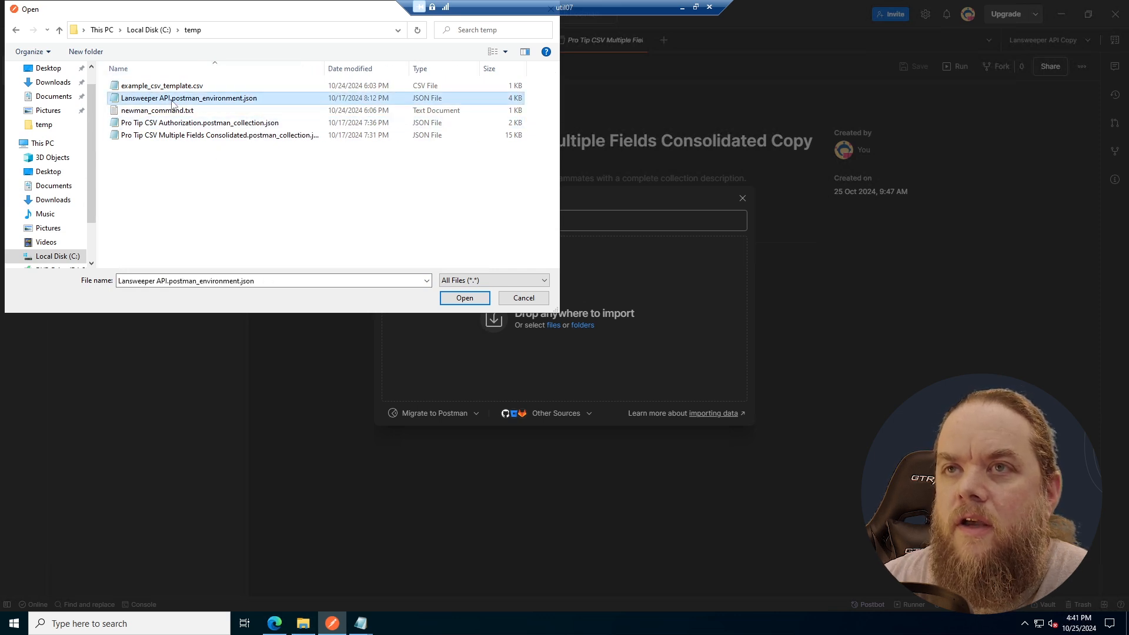
left_click(181, 124)
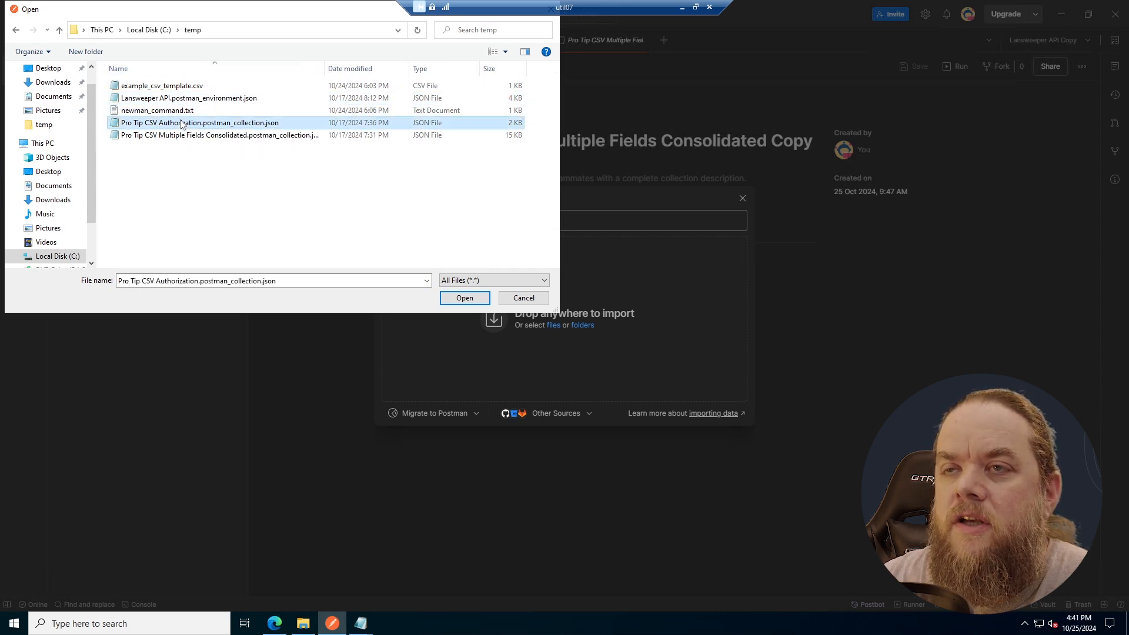
left_click(179, 87)
left_click(182, 99)
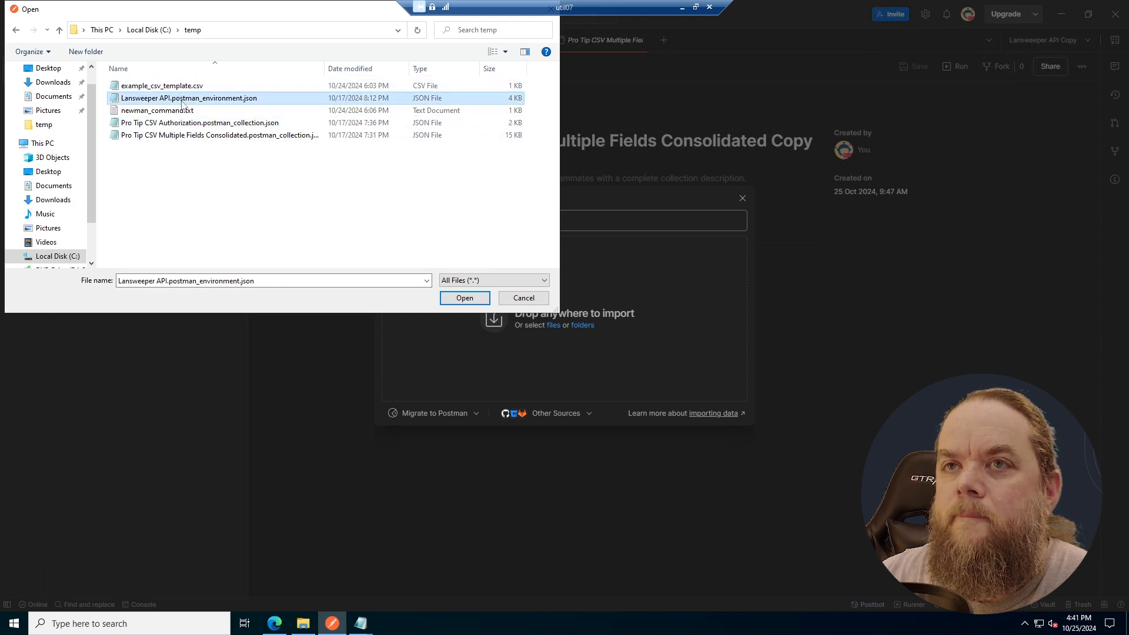
left_click(203, 136)
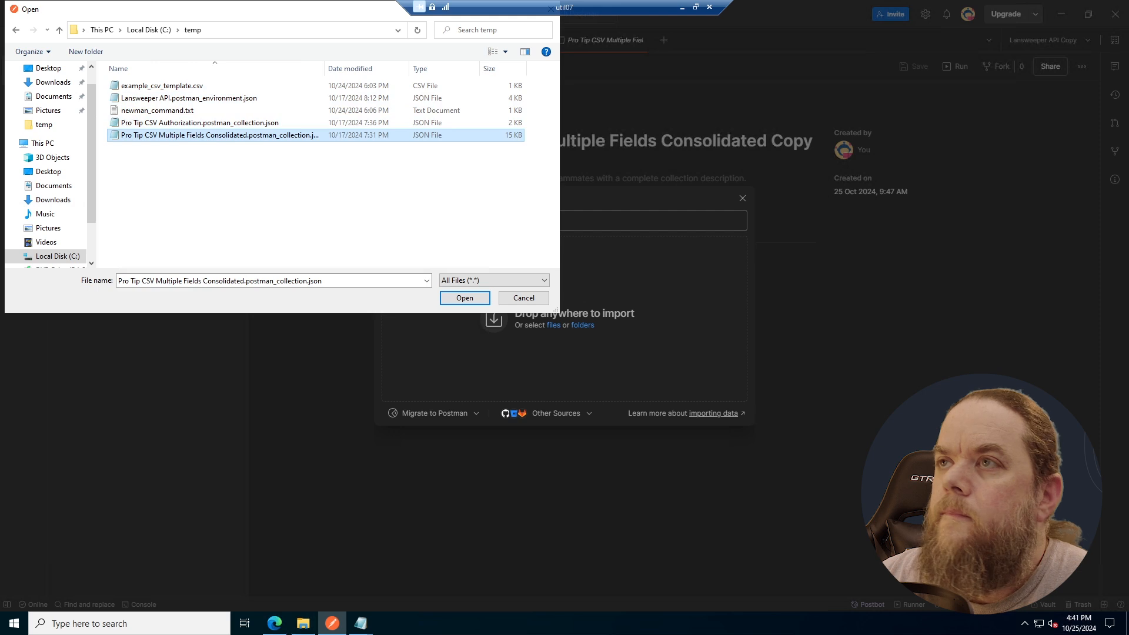
left_click_drag(151, 10, 174, 128)
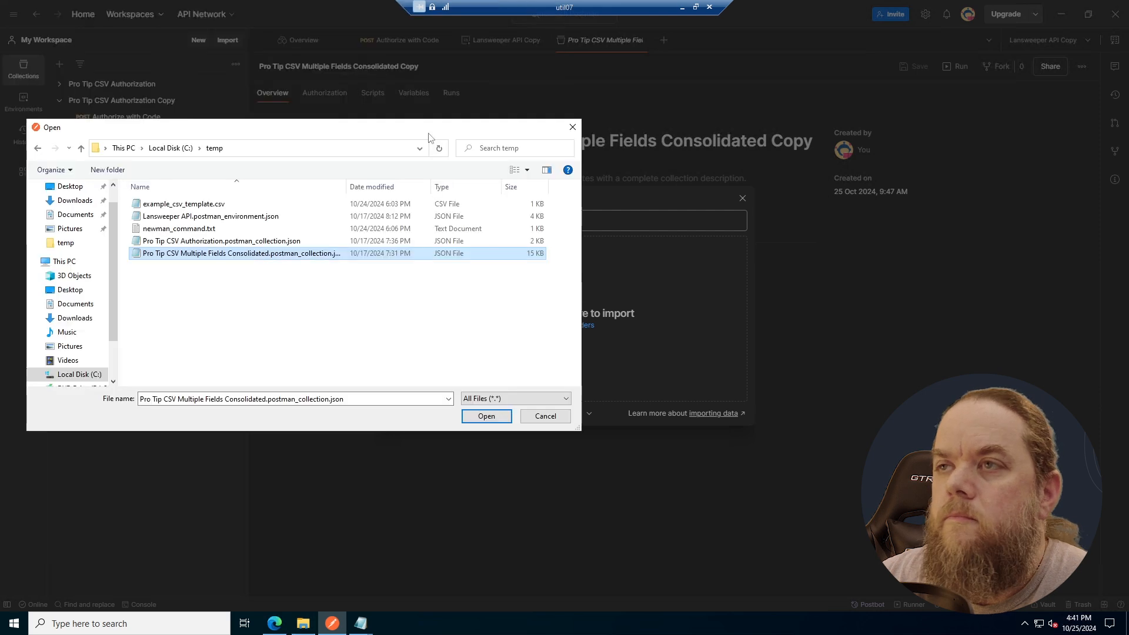
left_click(572, 127)
left_click(743, 200)
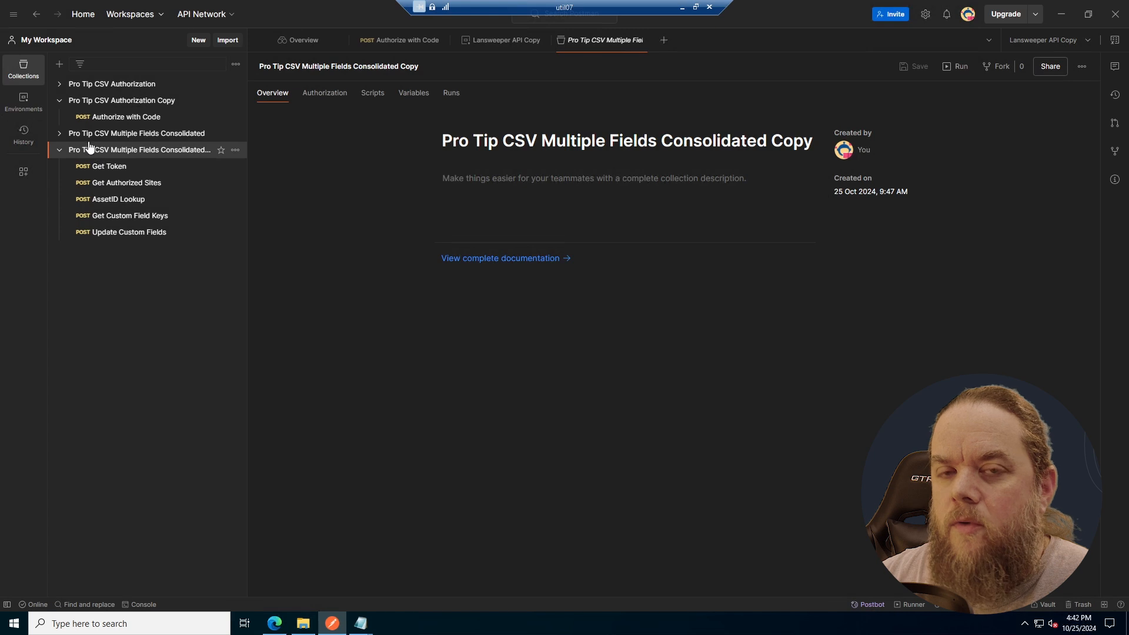
- Open the Lansweeper API Copy environment and paste the client ID from the credentials file as client_id's current value
left_click(24, 102)
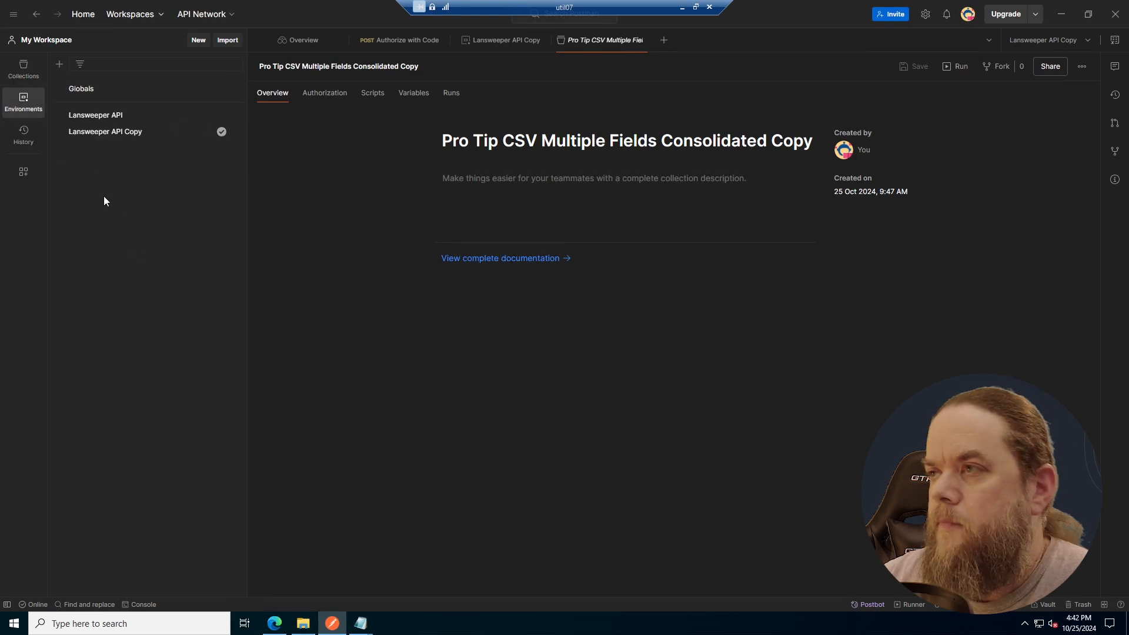
left_click(100, 138)
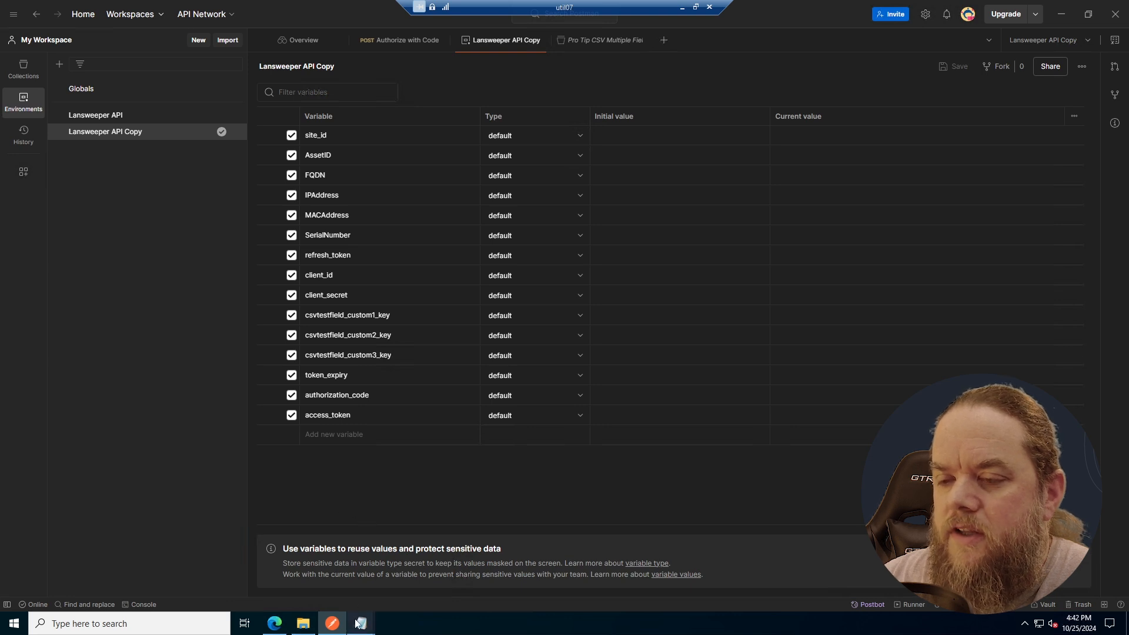
mouse_move(360, 623)
left_click(378, 604)
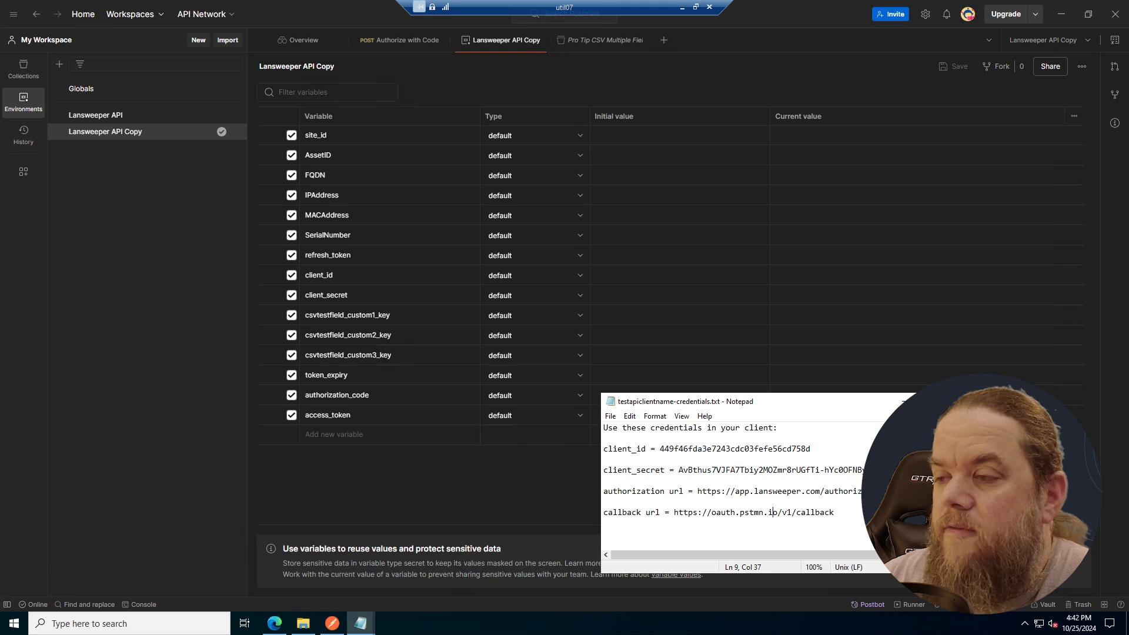
left_click_drag(660, 448, 810, 449)
key("ctrl+c")
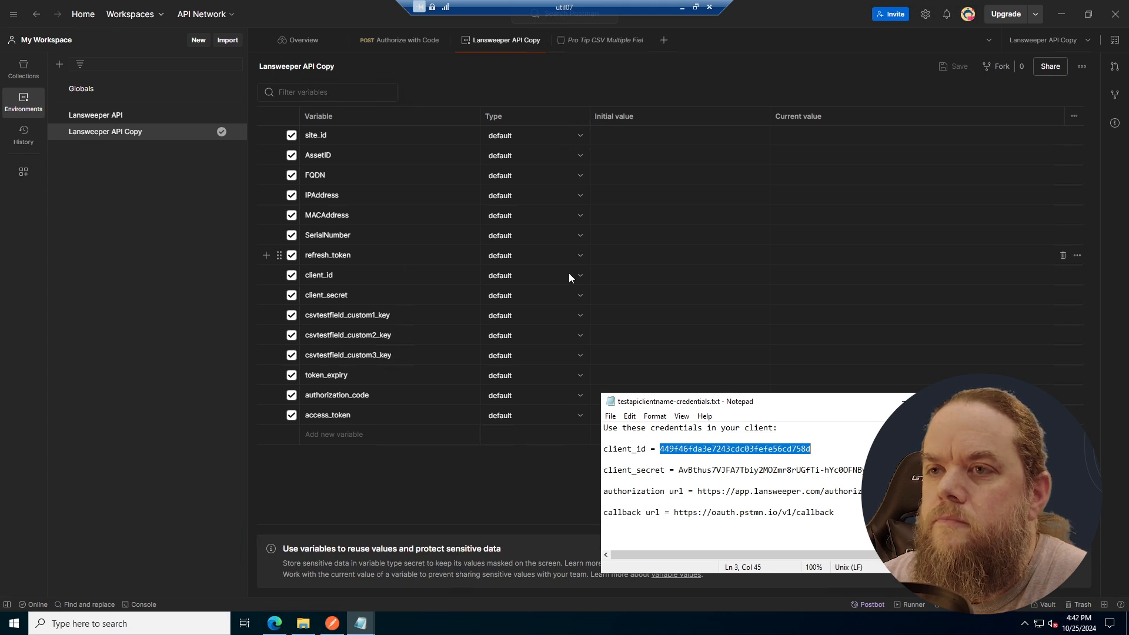
left_click(776, 275)
key("ctrl+v")
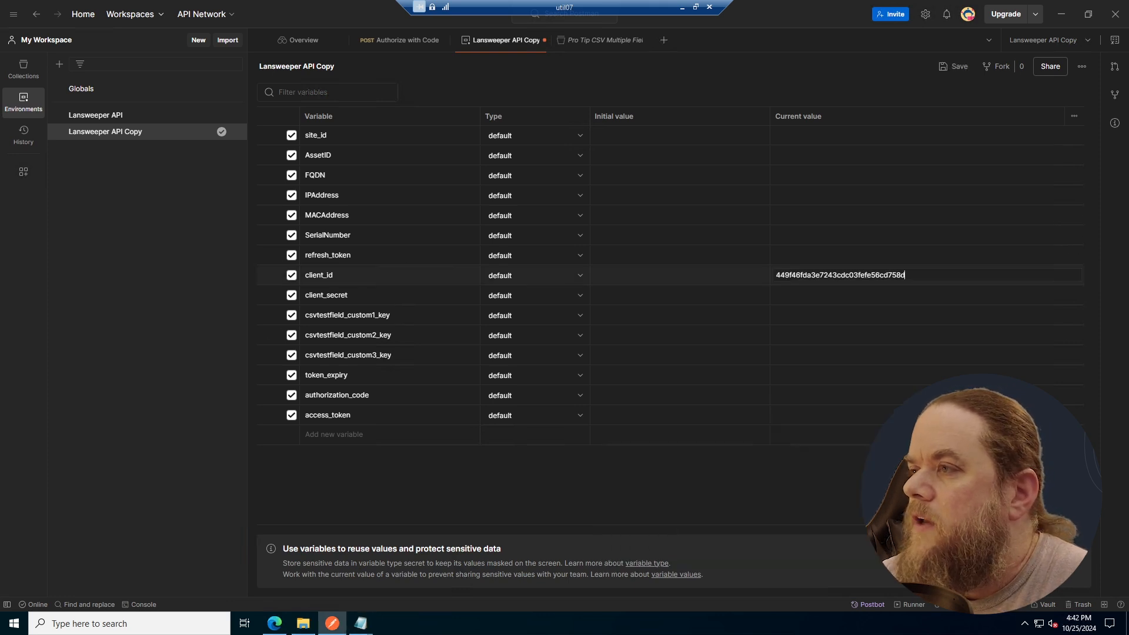
- Copy the client secret from the credentials file, widening its window, and paste it as client_secret's current value in the environment
mouse_move(360, 622)
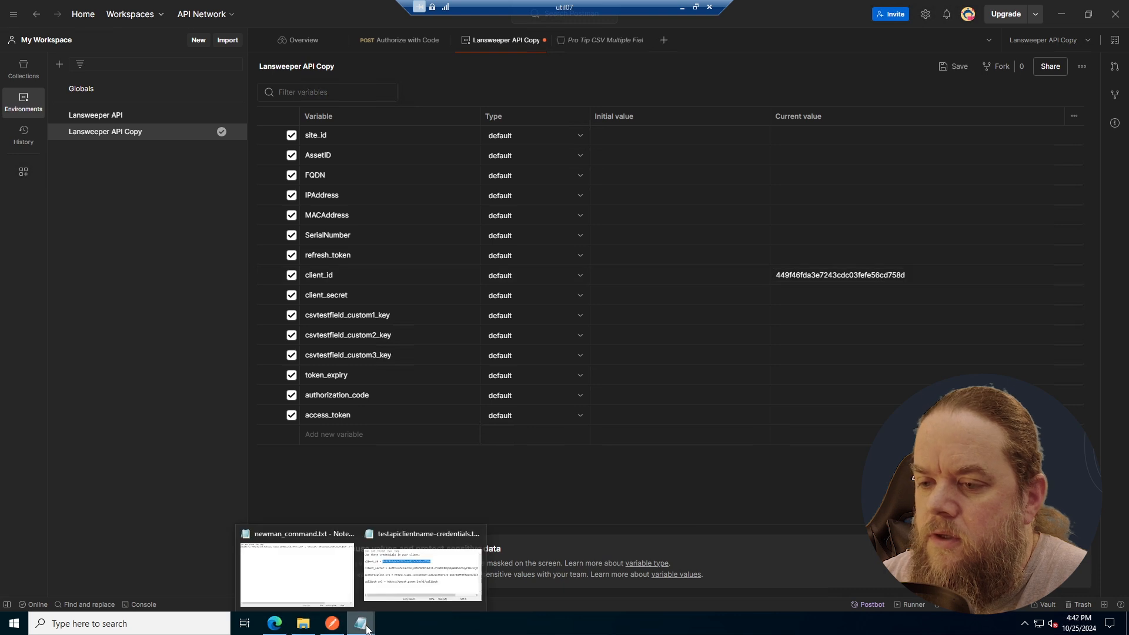
left_click(420, 567)
left_click_drag(682, 403, 424, 363)
left_click_drag(714, 435, 1000, 435)
left_click_drag(420, 431, 721, 430)
key("ctrl+c")
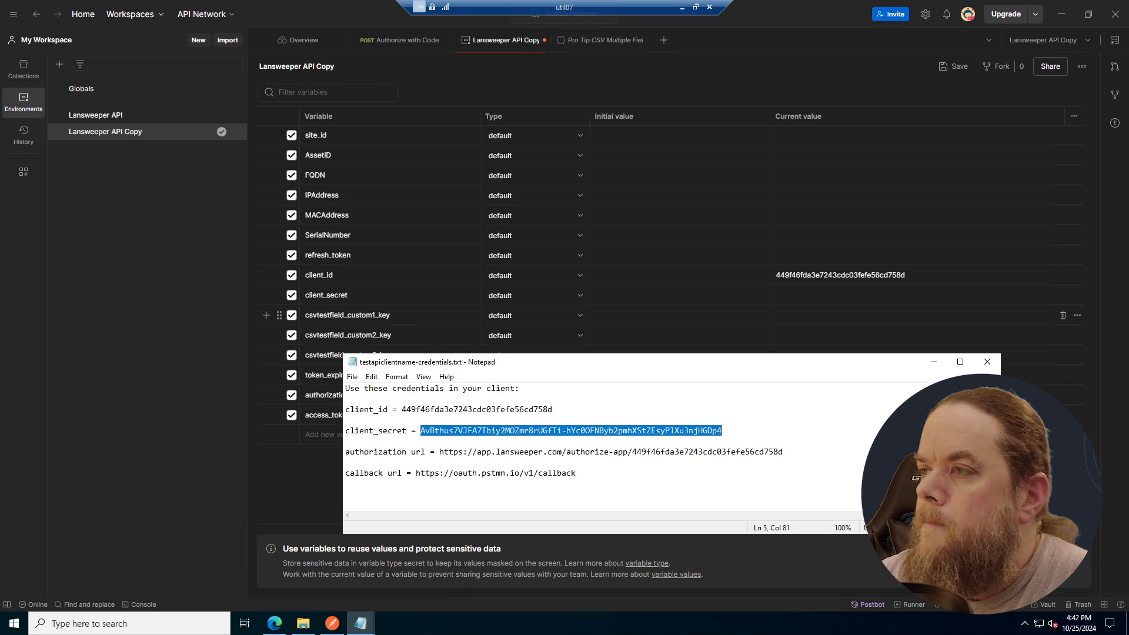
left_click(823, 295)
key("ctrl+v")
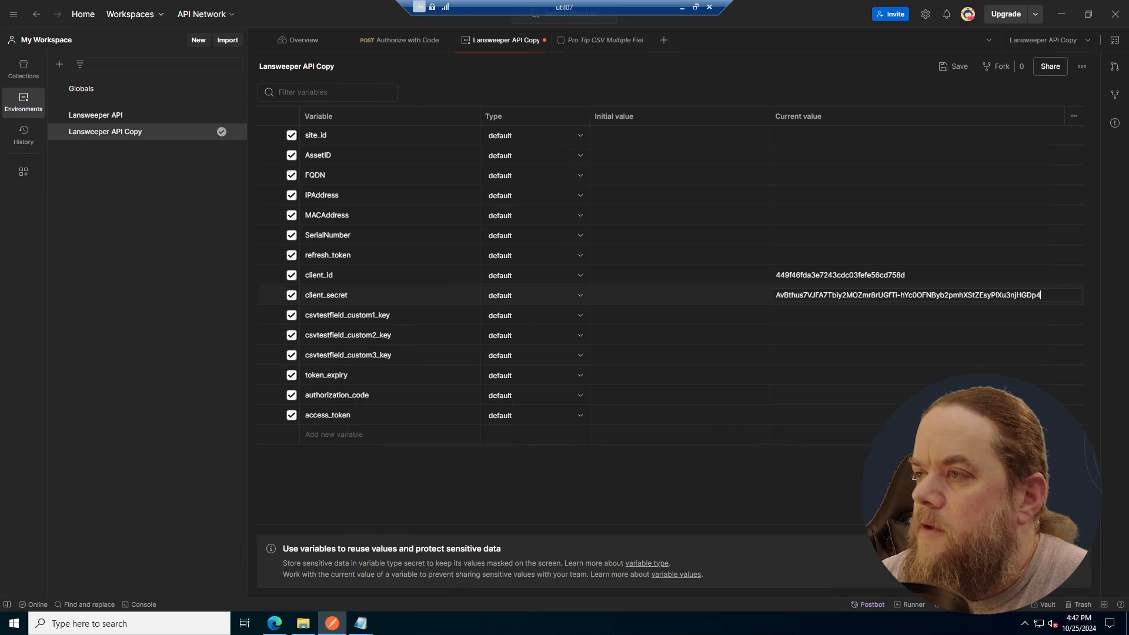
- Review the credentials file once more, including its authorization URL, and minimize it
left_click(362, 624)
left_click(404, 588)
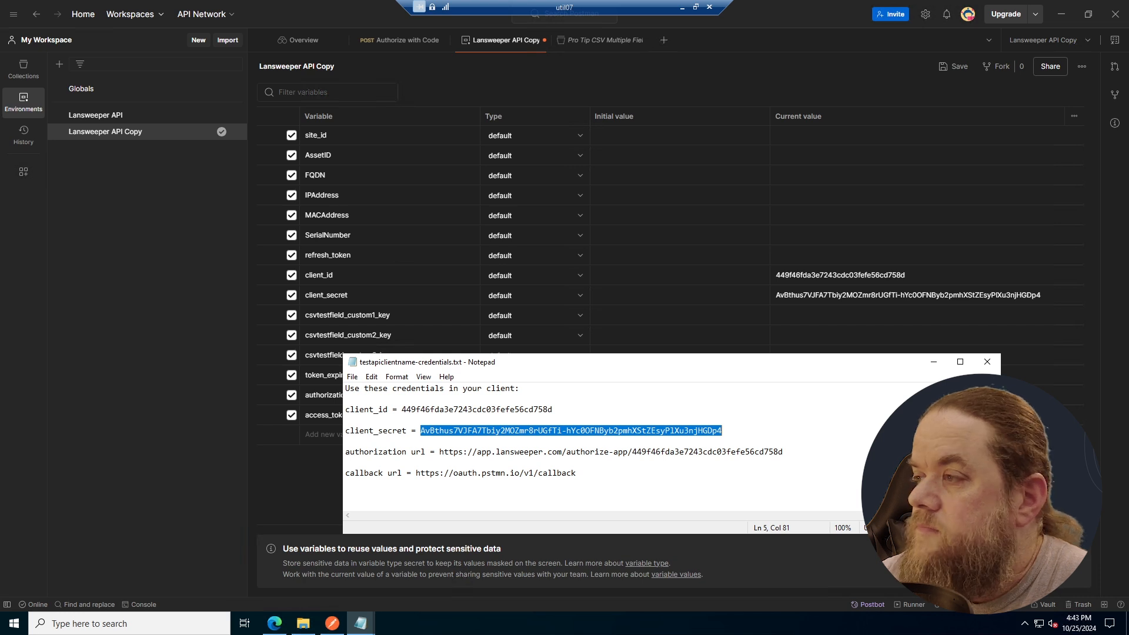
left_click(933, 363)
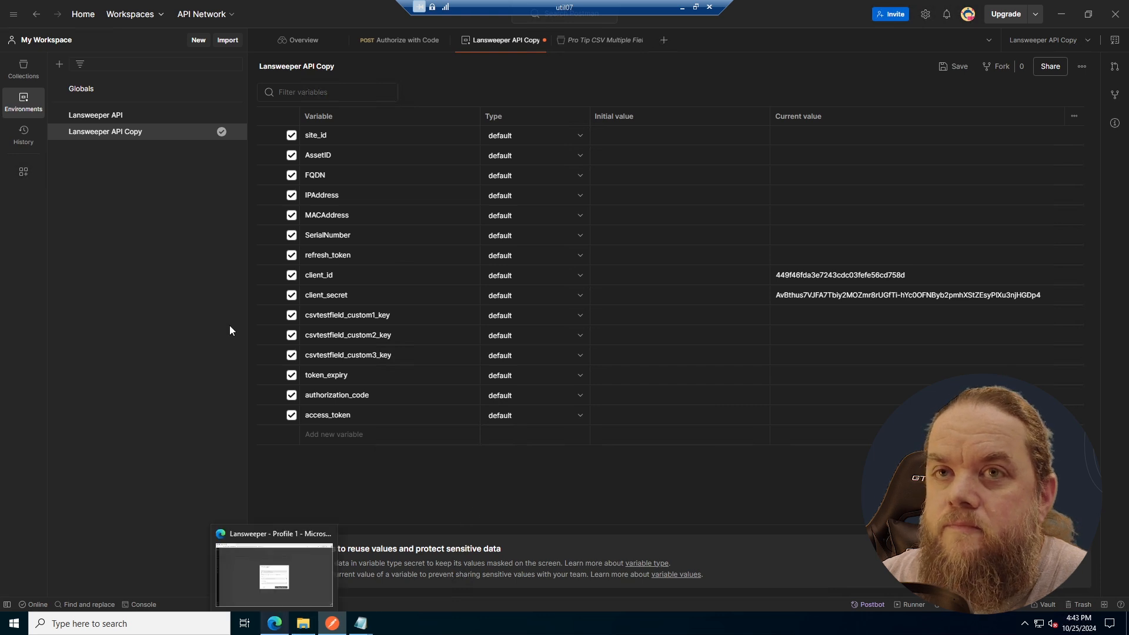
- Switch to Lansweeper in Edge, dismiss the created client's credentials, and start authorizing testapiclientname to access sites
left_click(272, 627)
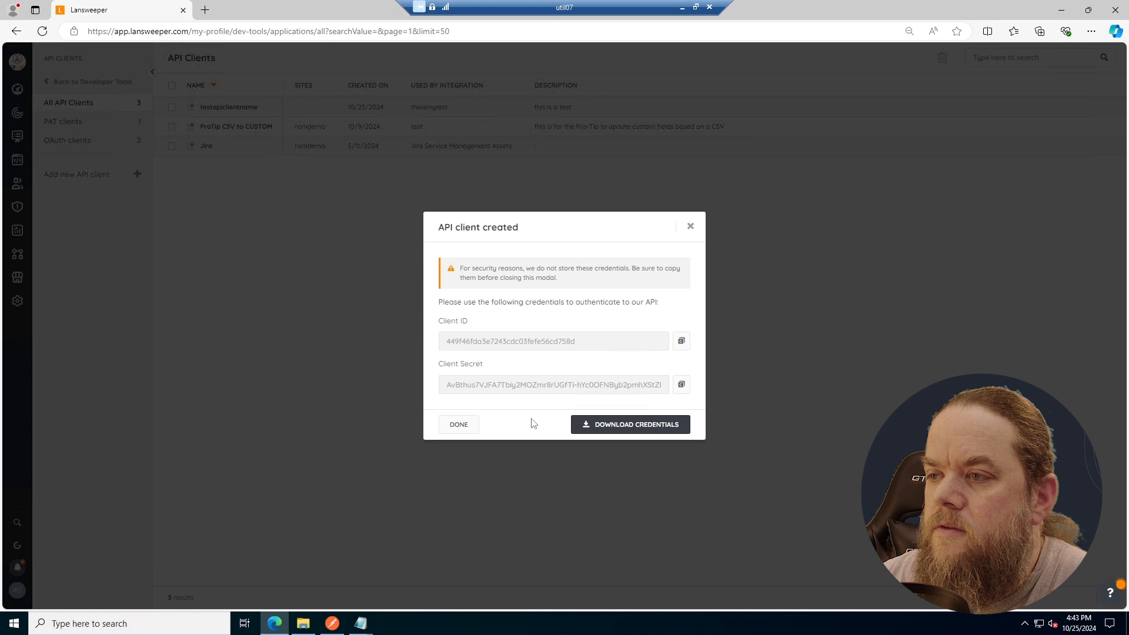
left_click(458, 427)
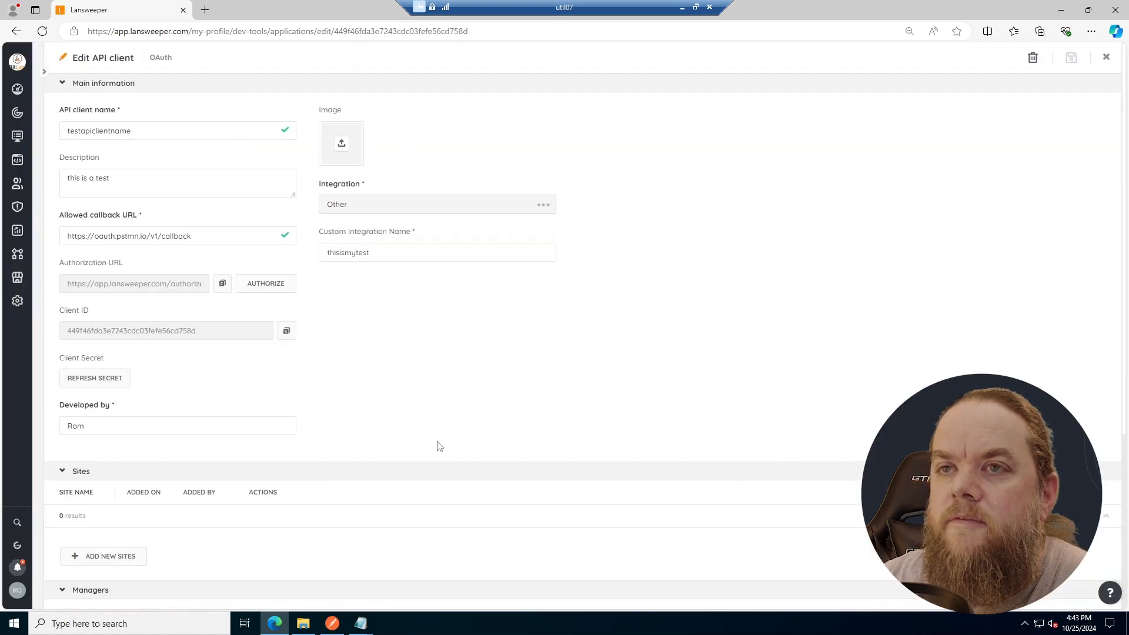
left_click(267, 288)
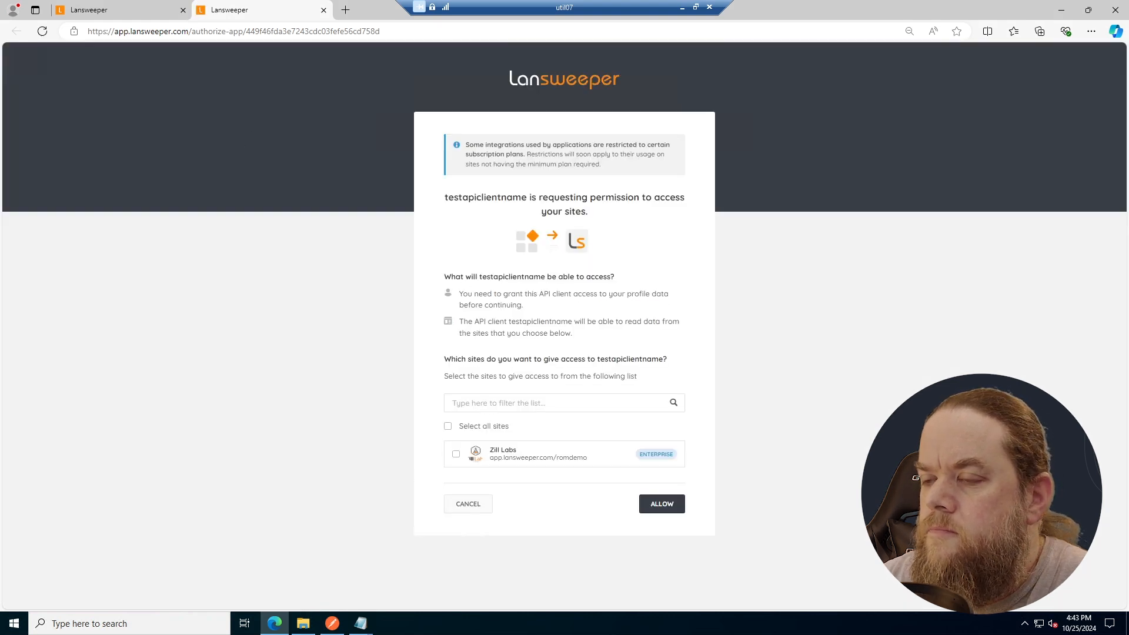
- Allow testapiclientname to access the Zill Labs site and select the authorization code in the callback URL for copying
left_click(456, 454)
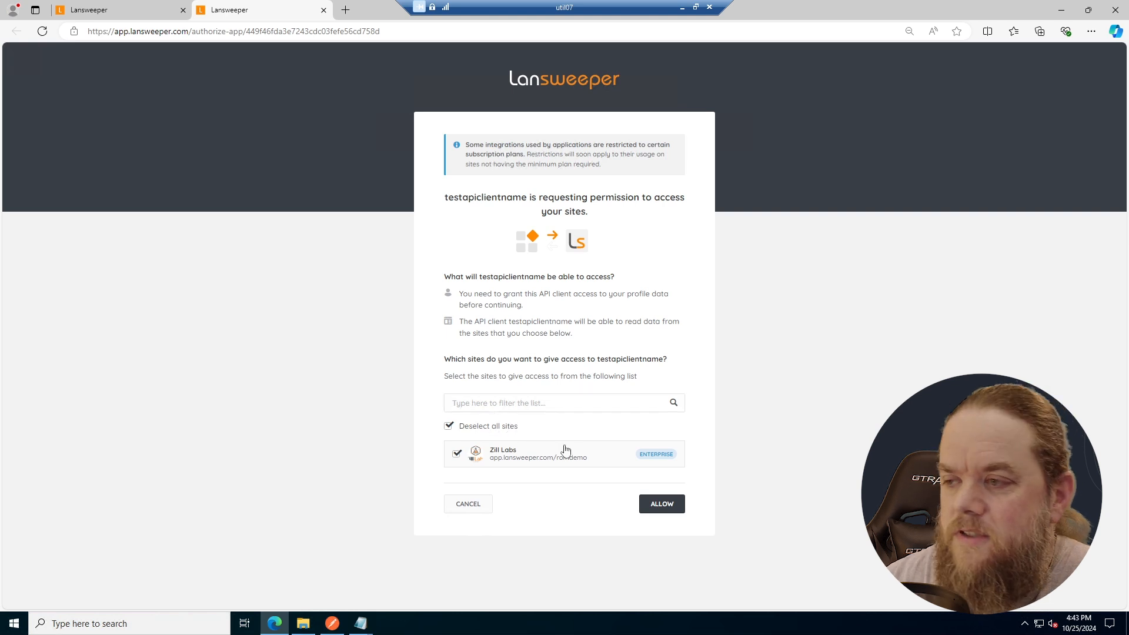
left_click(660, 505)
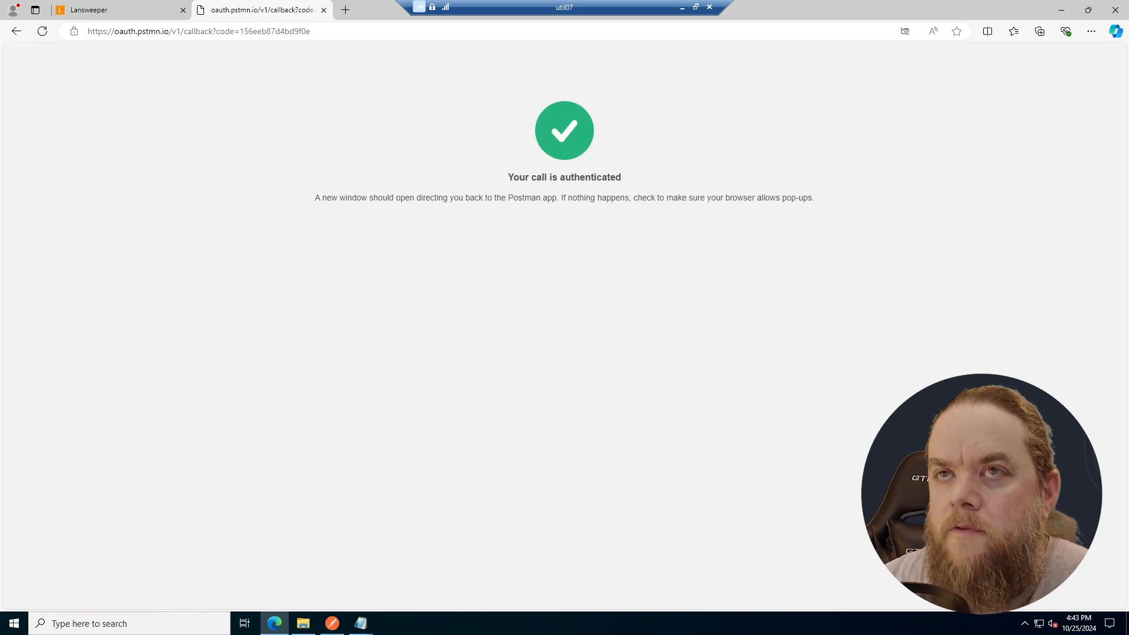
left_click(211, 31)
left_click(235, 31)
left_click_drag(240, 32, 312, 31)
key("ctrl+c")
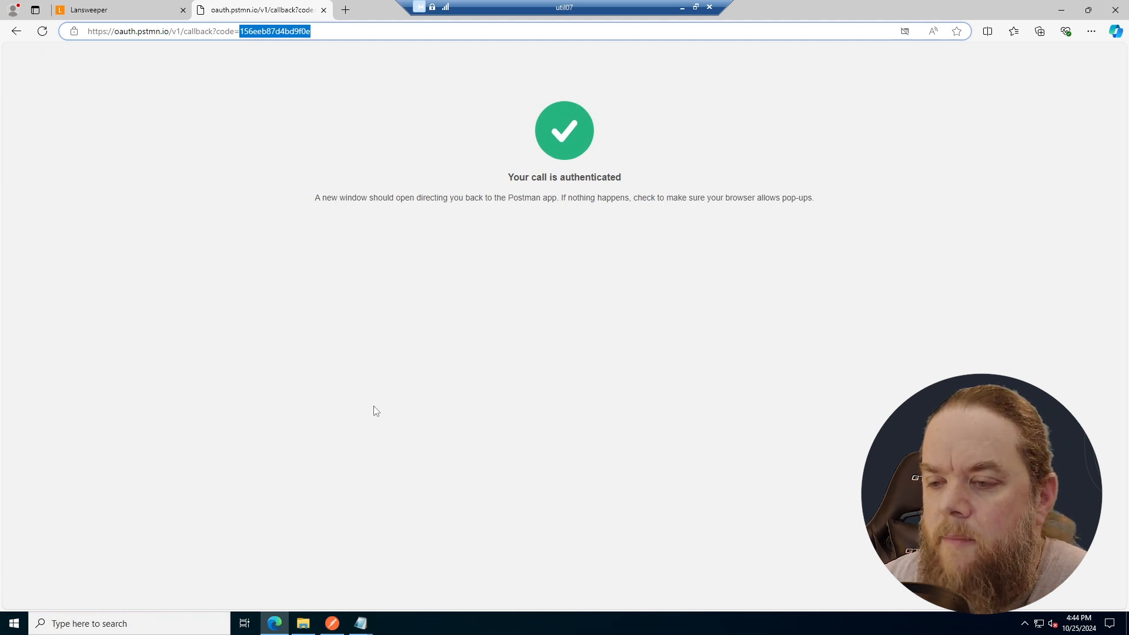
- Switch to Postman, paste the authorization code as authorization_code's current value in Lansweeper API Copy, and save the environment
left_click(332, 623)
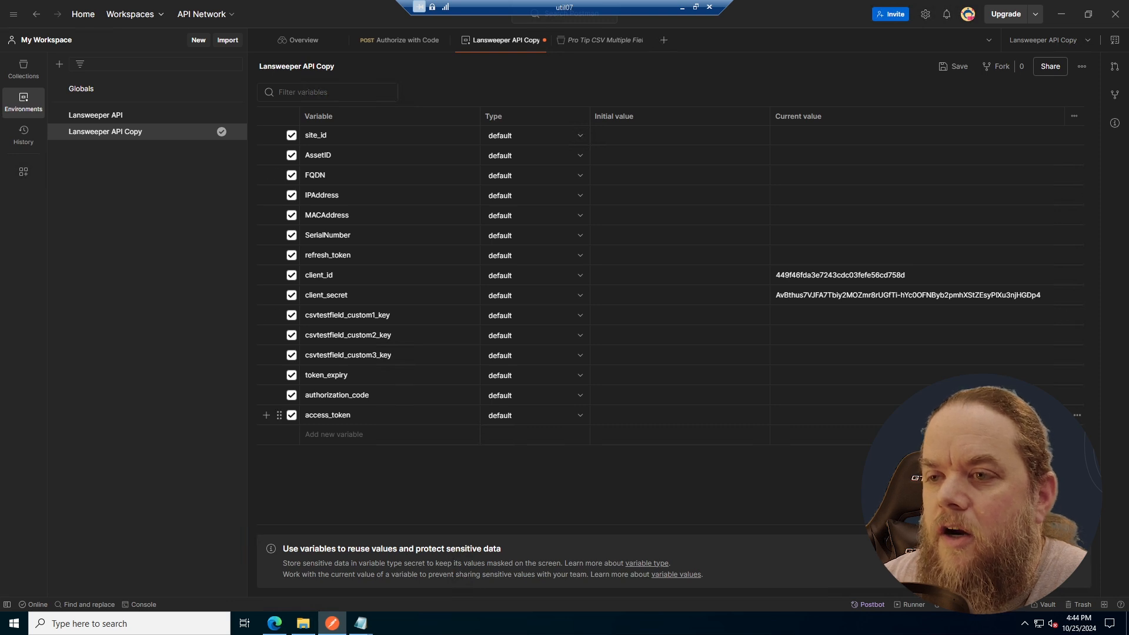
left_click(823, 395)
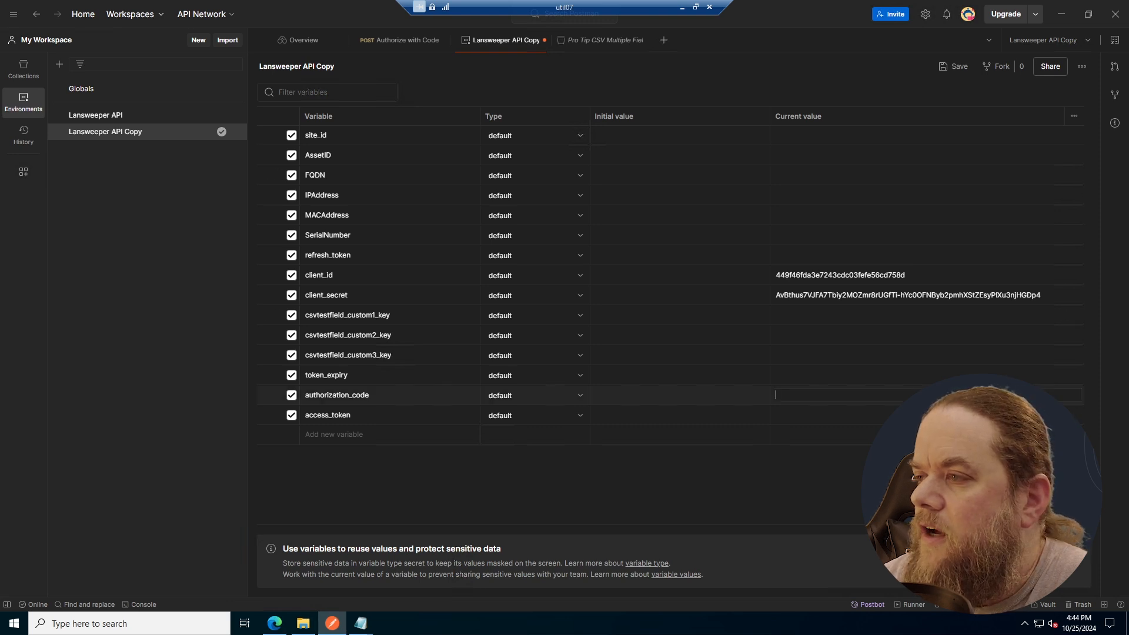
key("ctrl+v")
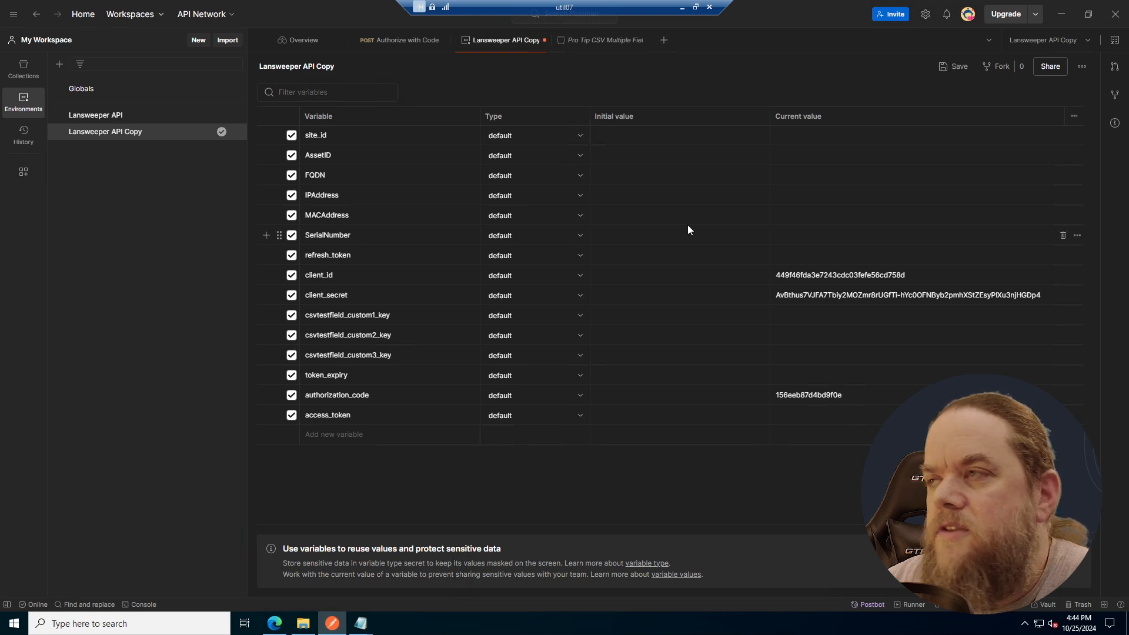
left_click(957, 68)
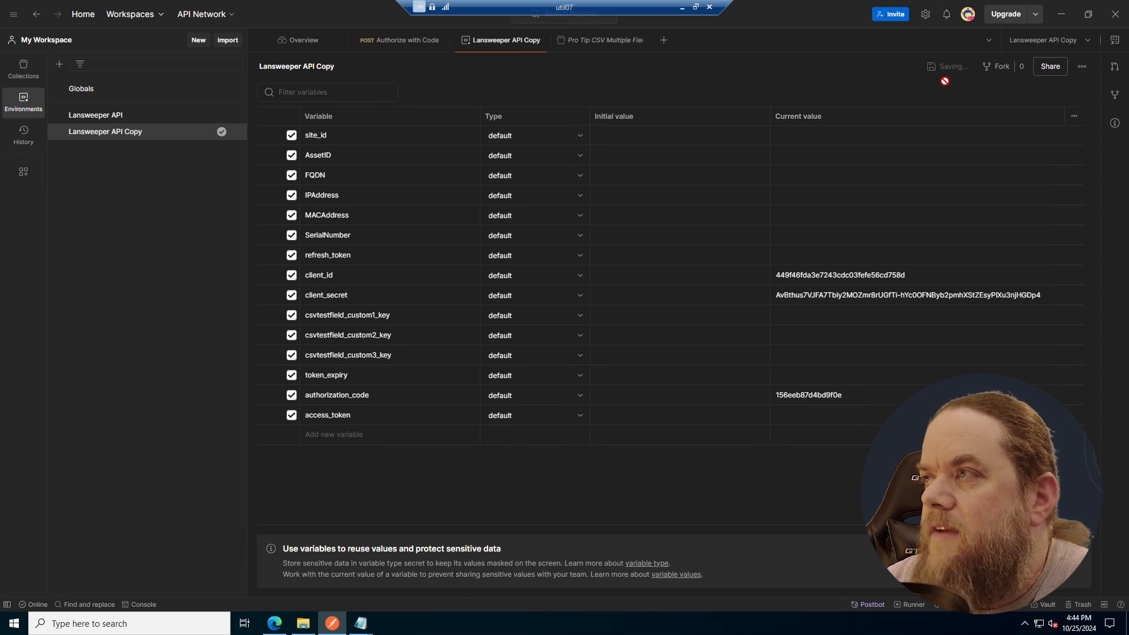
- Open the Authorize with Code request from Pro Tip CSV Authorization Copy, select the Lansweeper API Copy environment, and inspect the body's variable values
left_click(24, 70)
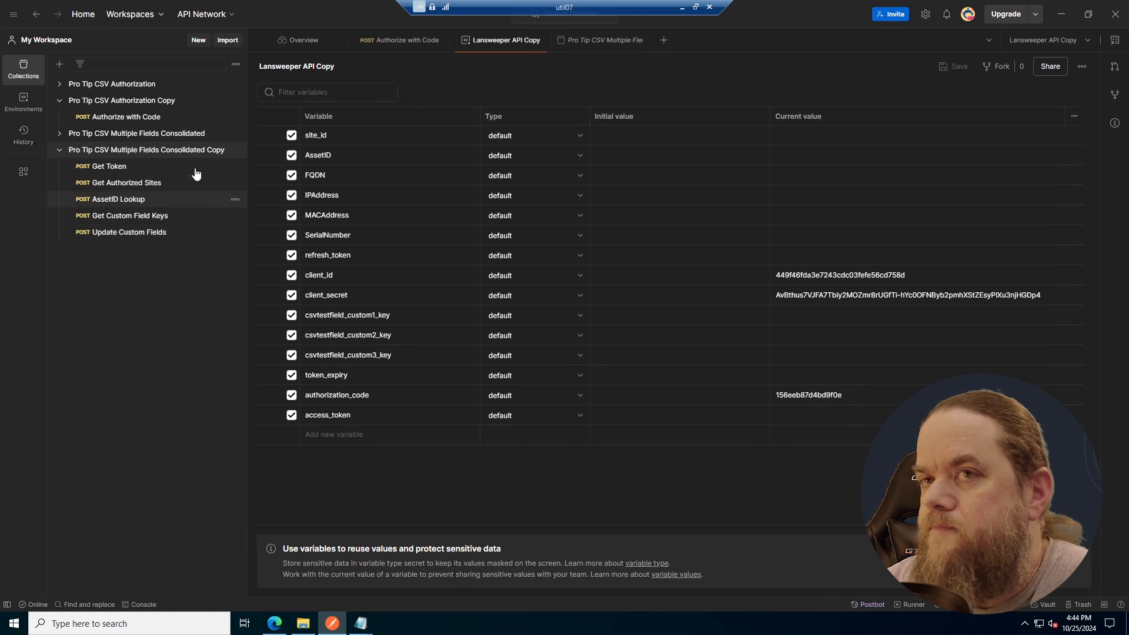
left_click(143, 117)
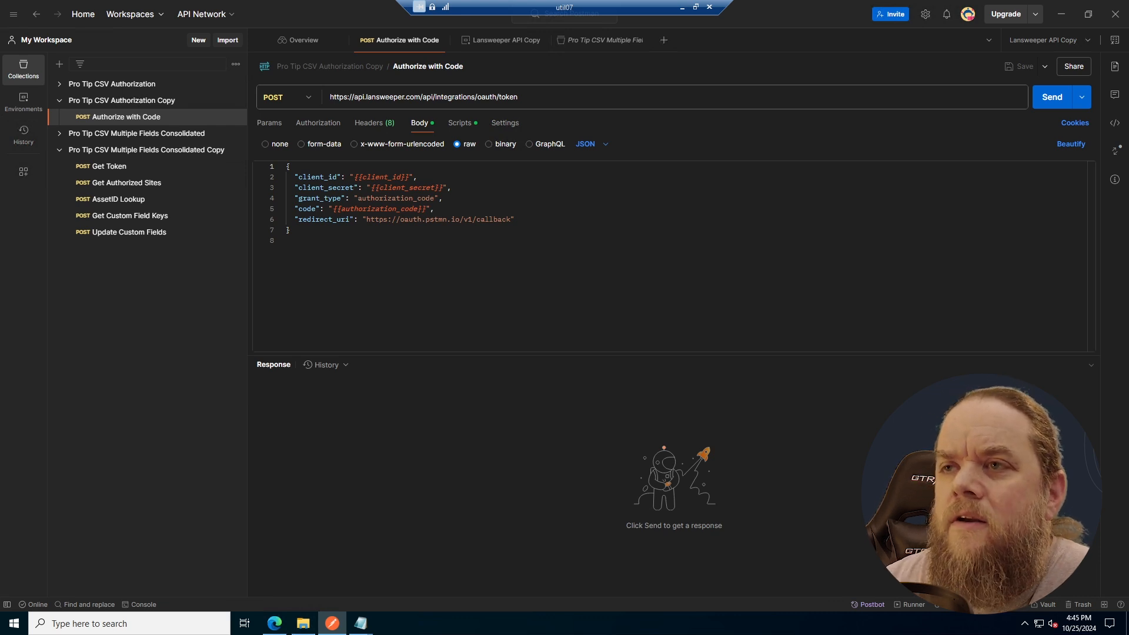
mouse_move(381, 177)
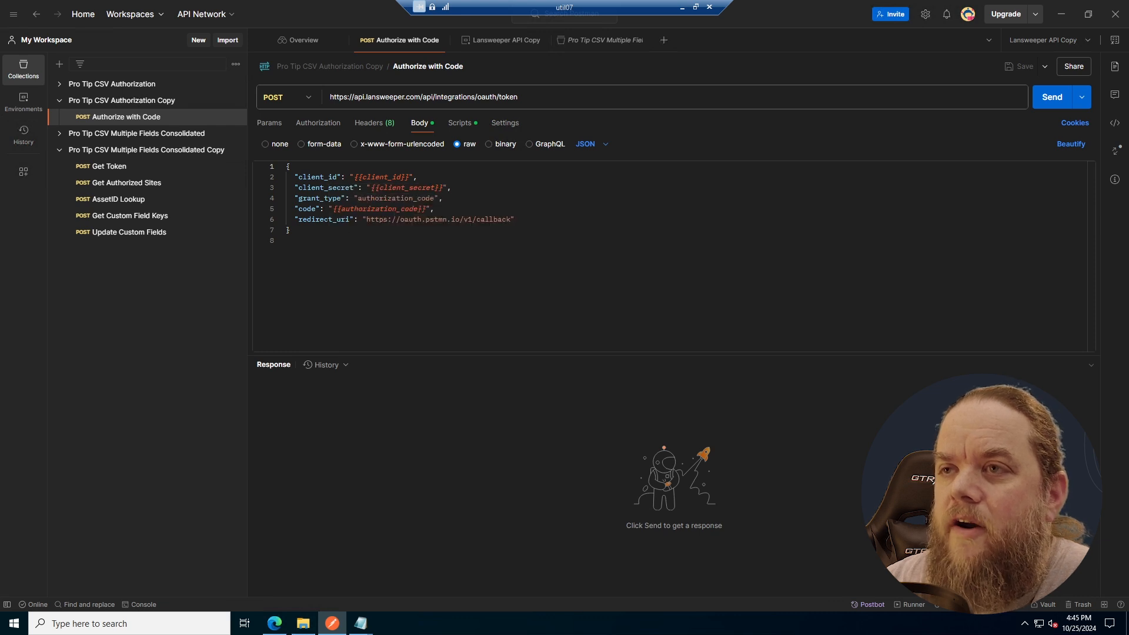
left_click(1087, 40)
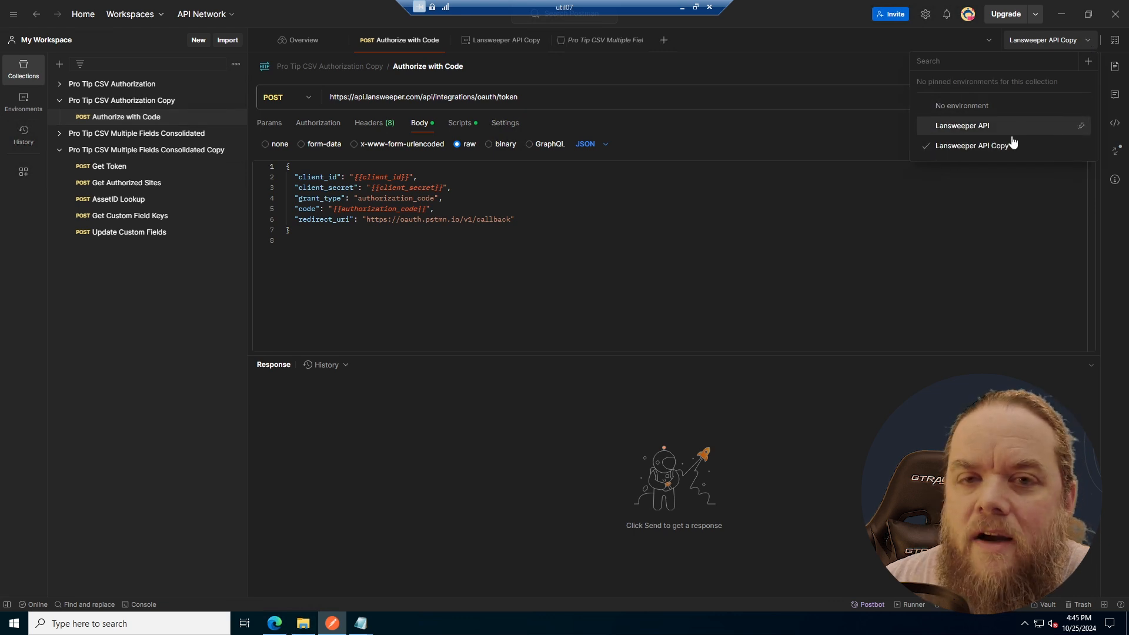
left_click(973, 146)
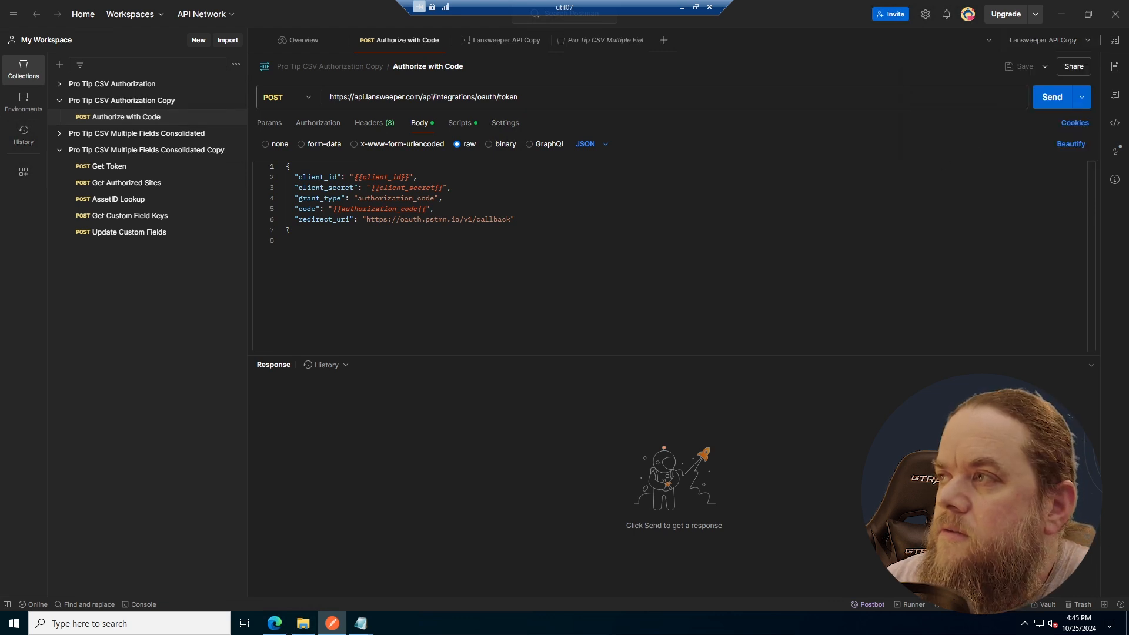
mouse_move(385, 194)
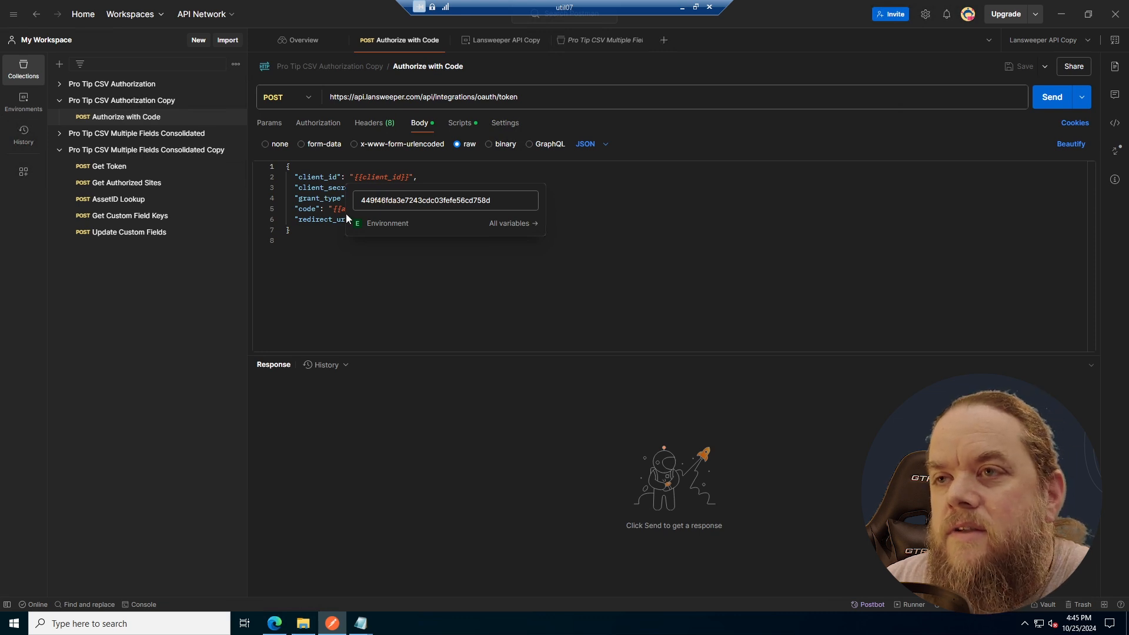
mouse_move(352, 218)
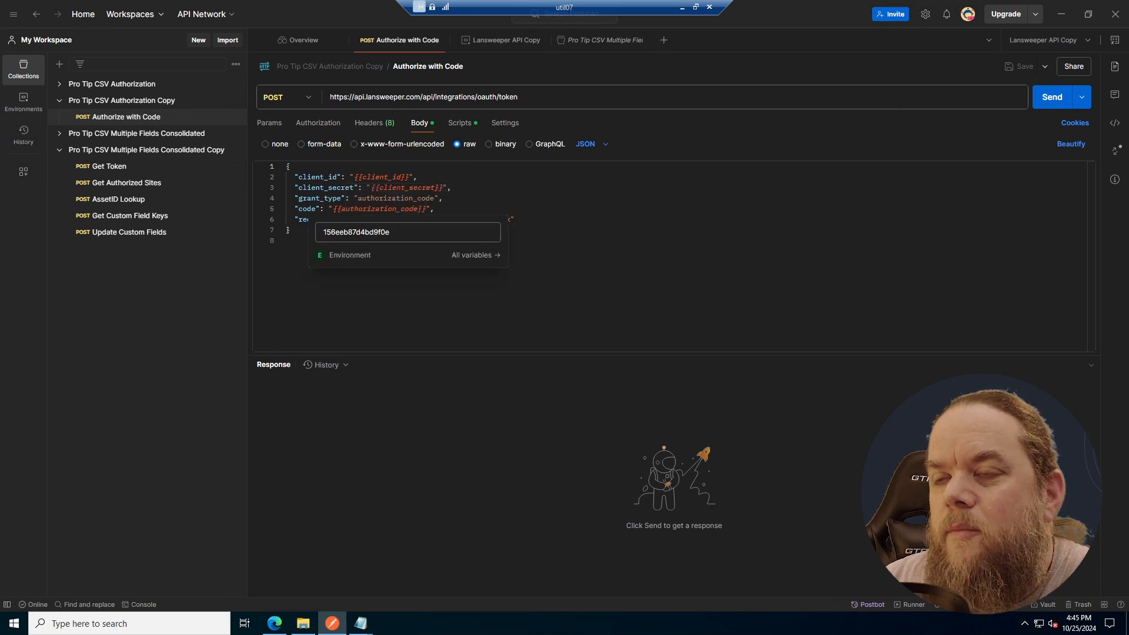
- Examine the Authorize with Code request's pre-request and post-response scripts alongside its JSON body
left_click(460, 123)
left_click(274, 148)
left_click(277, 169)
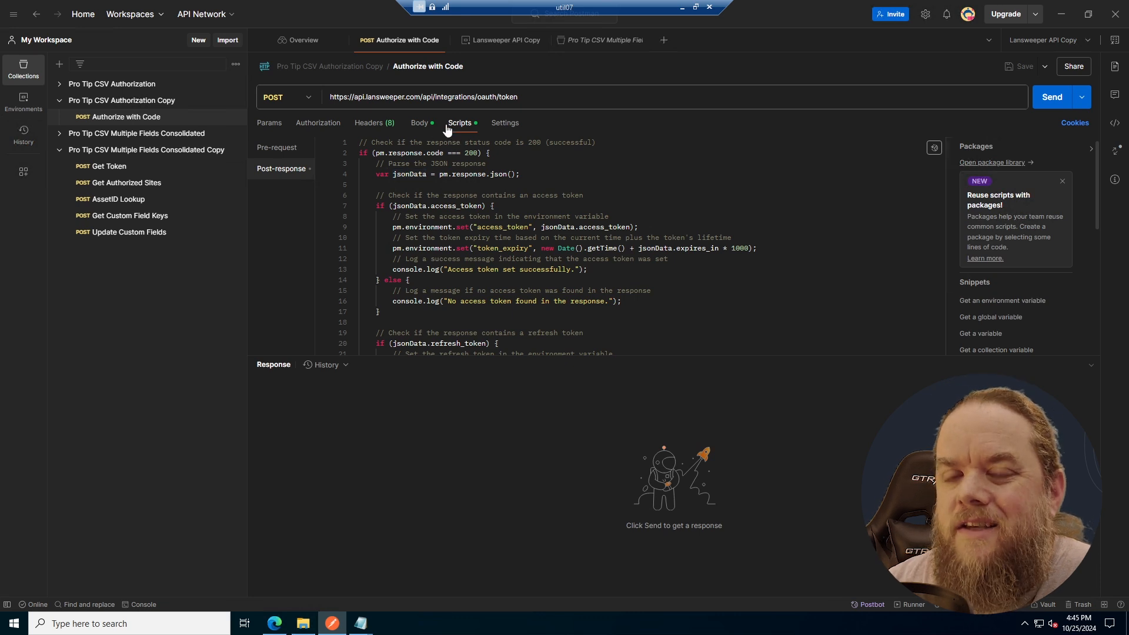
left_click(282, 148)
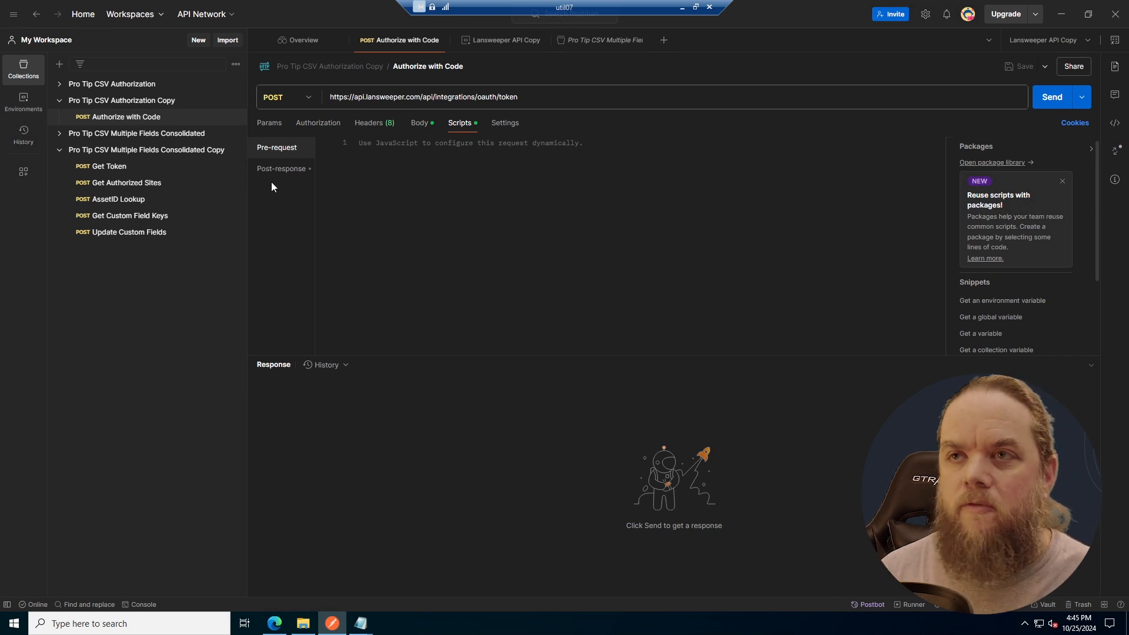
left_click(420, 125)
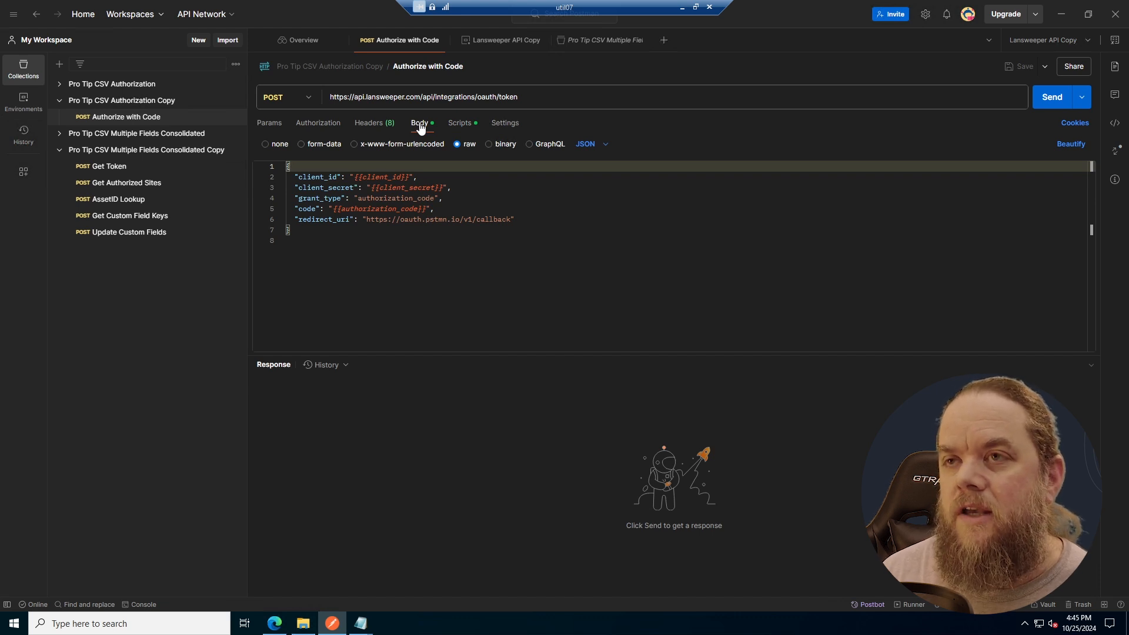
left_click(456, 123)
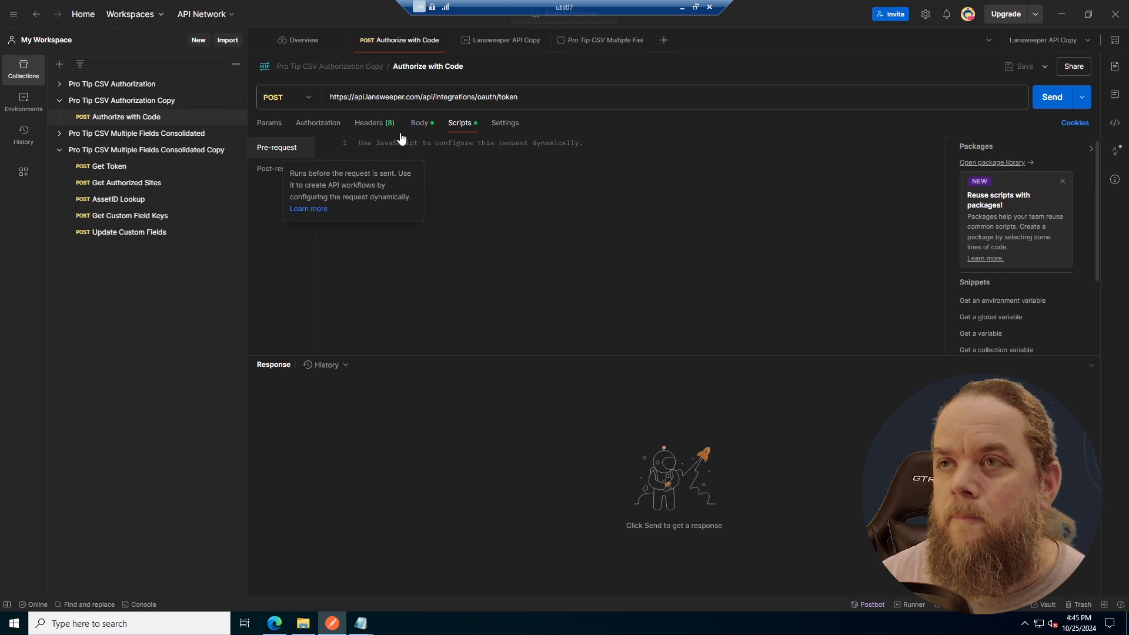
left_click(291, 168)
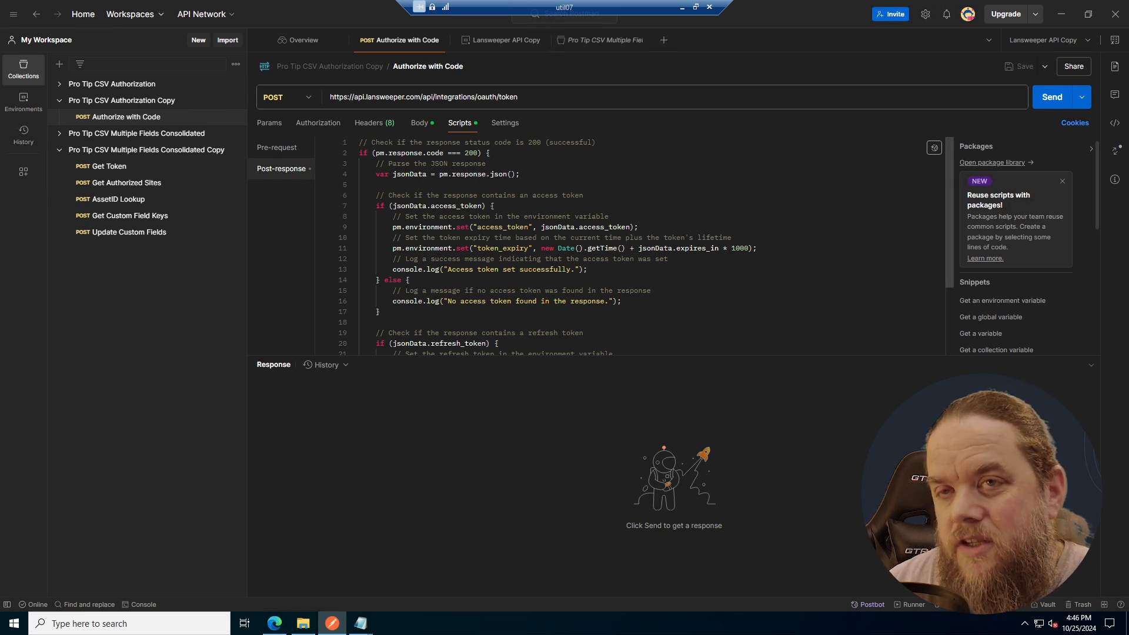
left_click(267, 149)
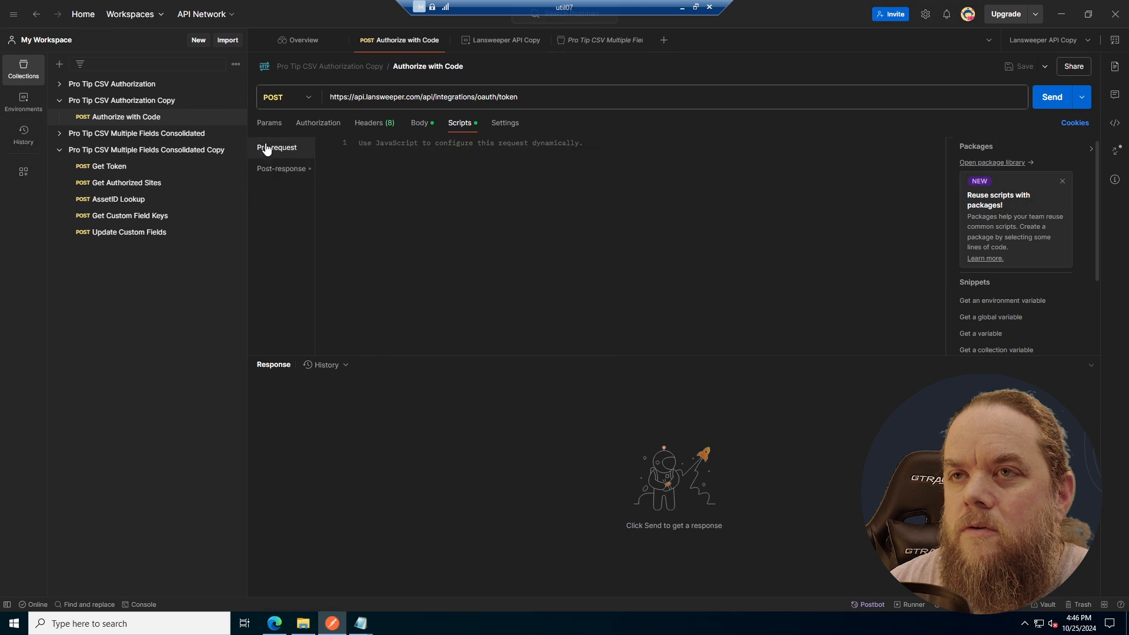
left_click(417, 123)
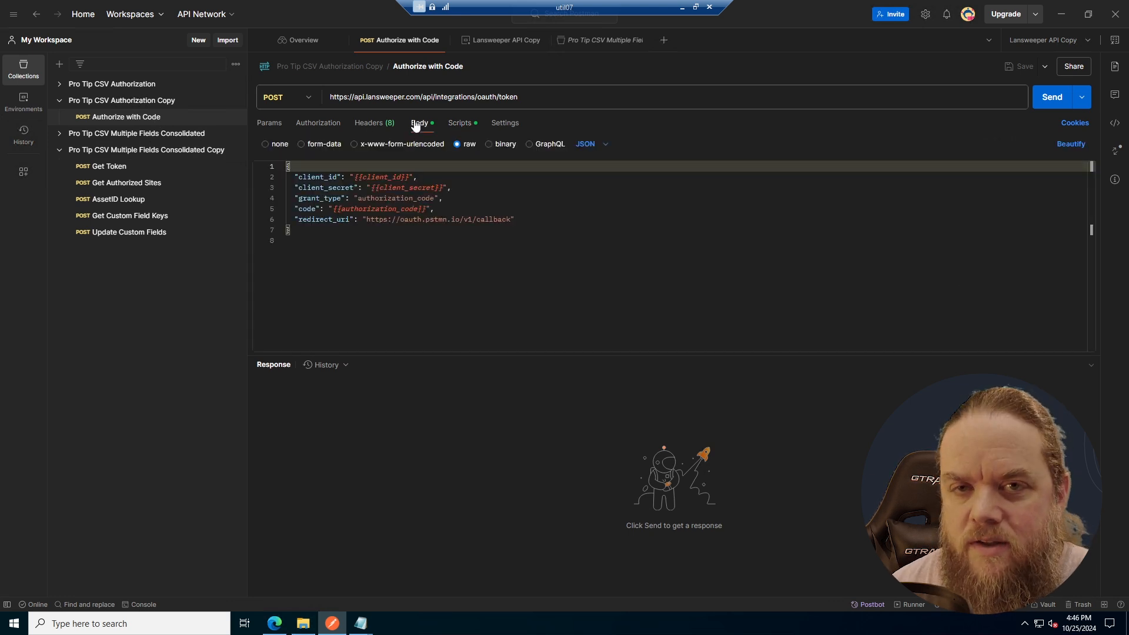
left_click(460, 124)
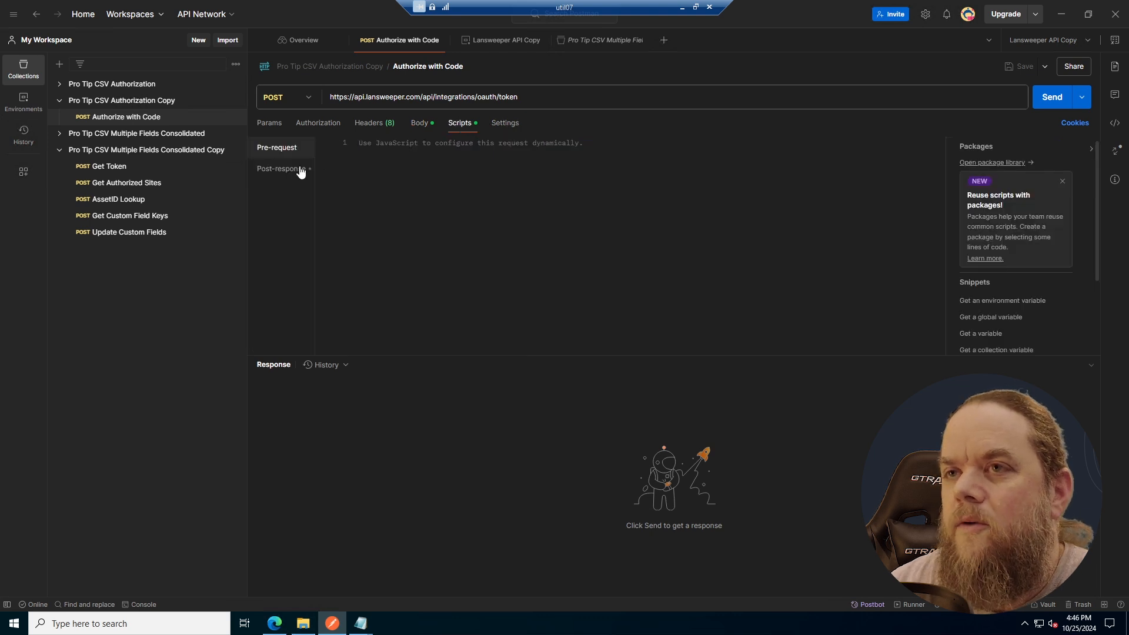
- Read the full post-response script for storing tokens and compare it with the Lansweeper API Copy environment's variables
left_click(281, 171)
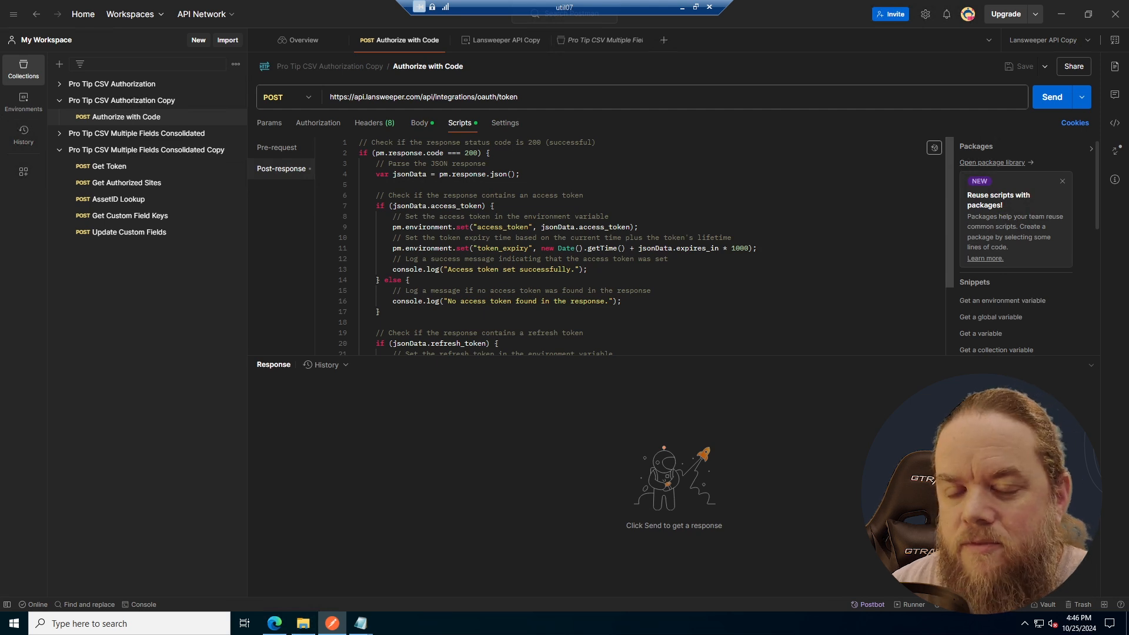
scroll(629, 247, "down", 3)
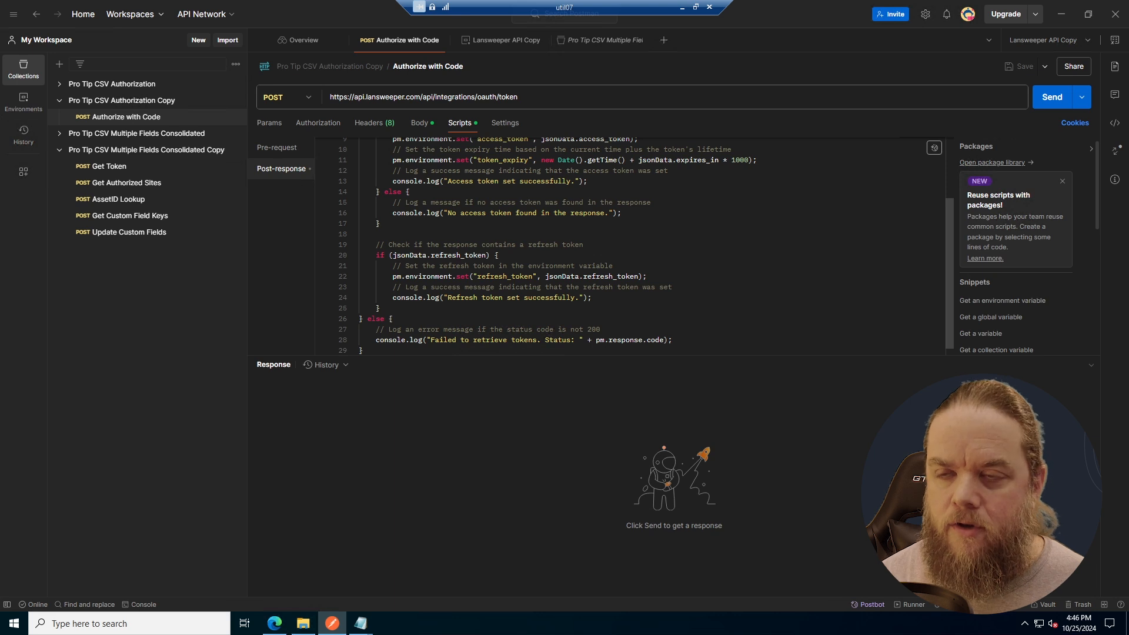
scroll(647, 247, "up", 3)
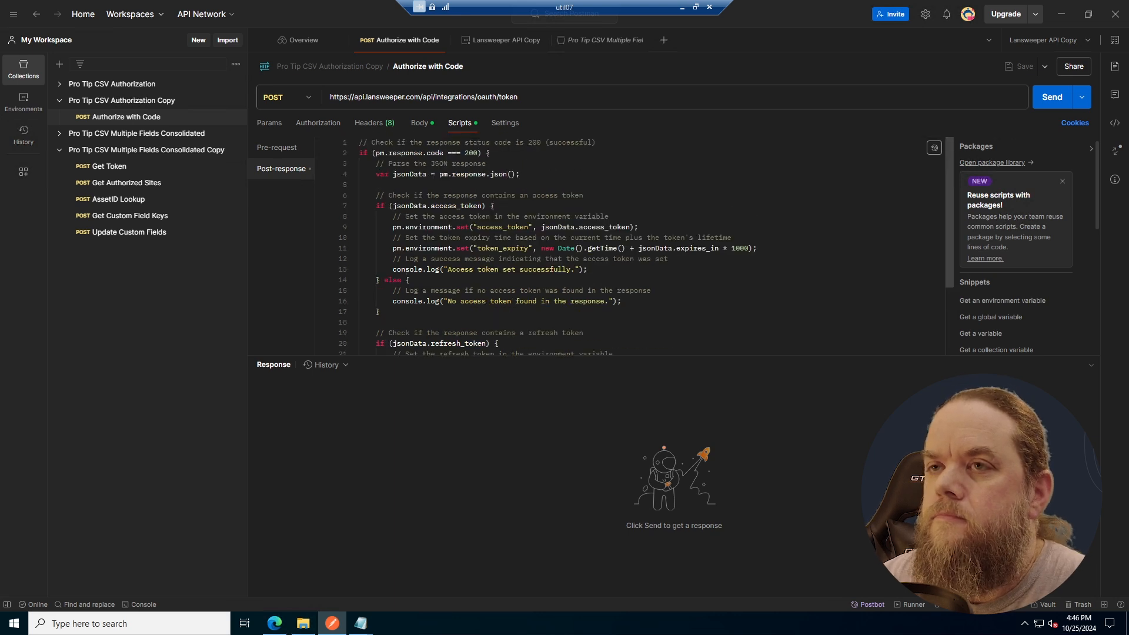
scroll(647, 247, "down", 3)
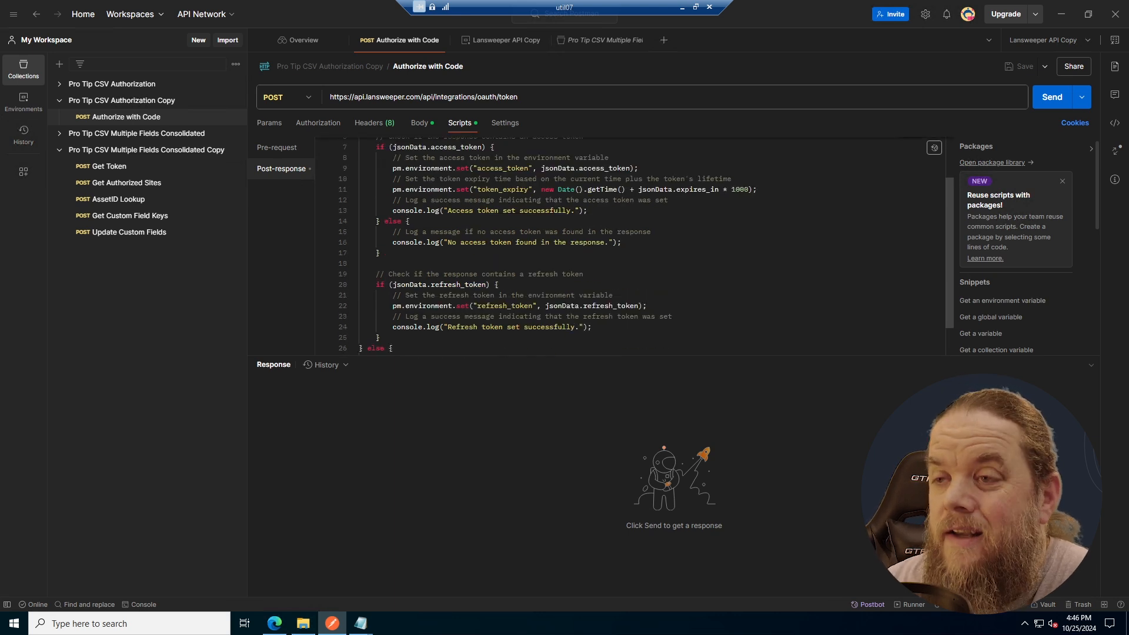
scroll(647, 247, "up", 3)
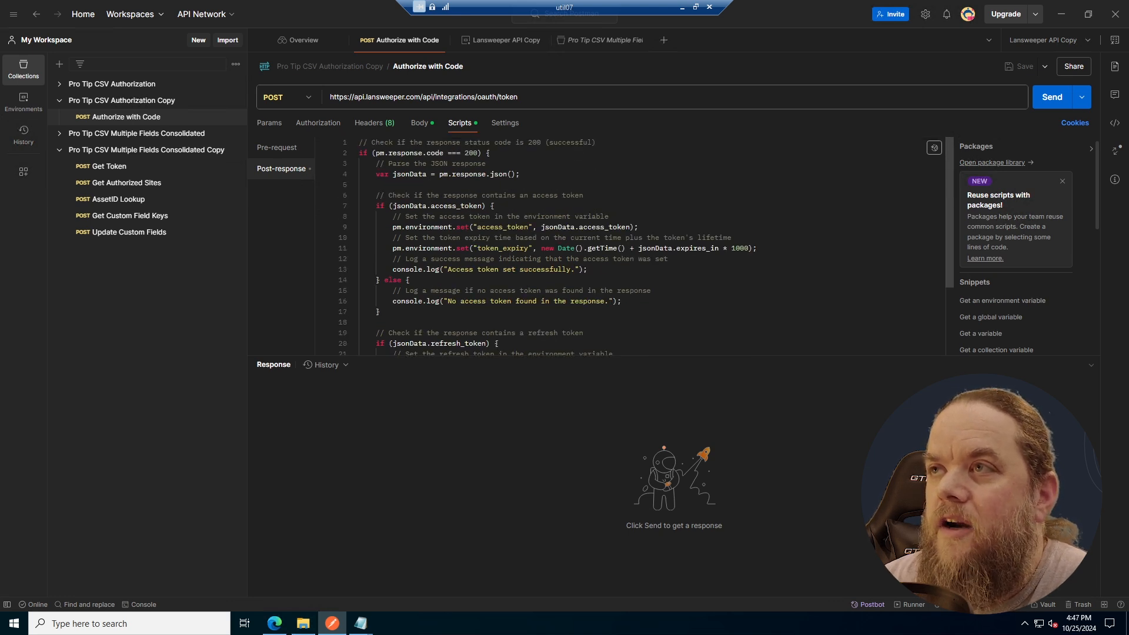
left_click(492, 41)
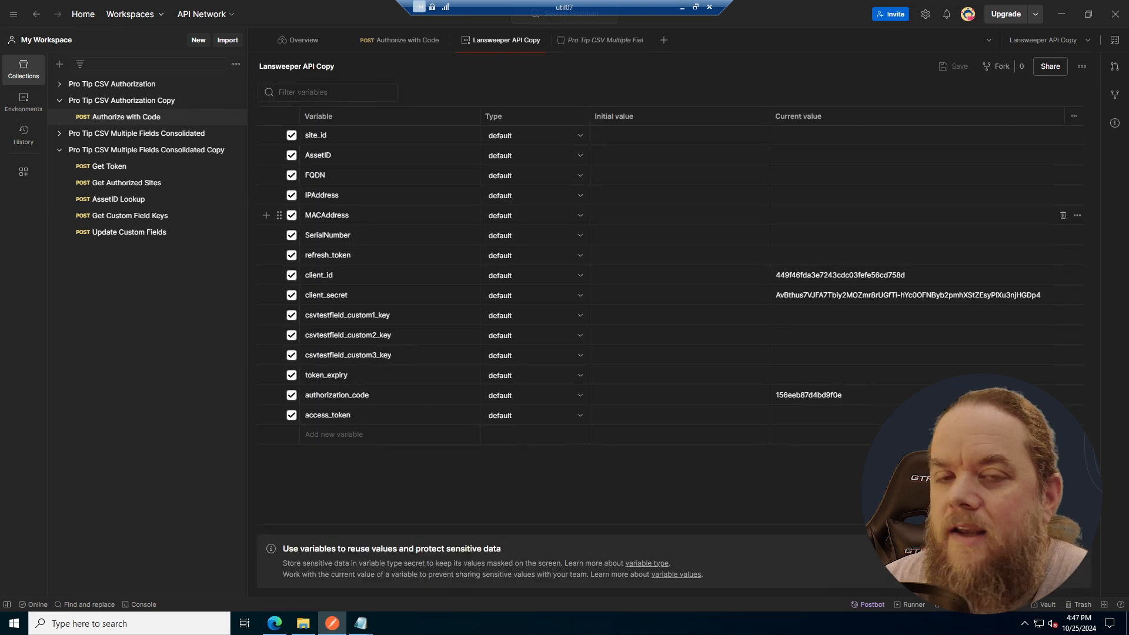
left_click(403, 40)
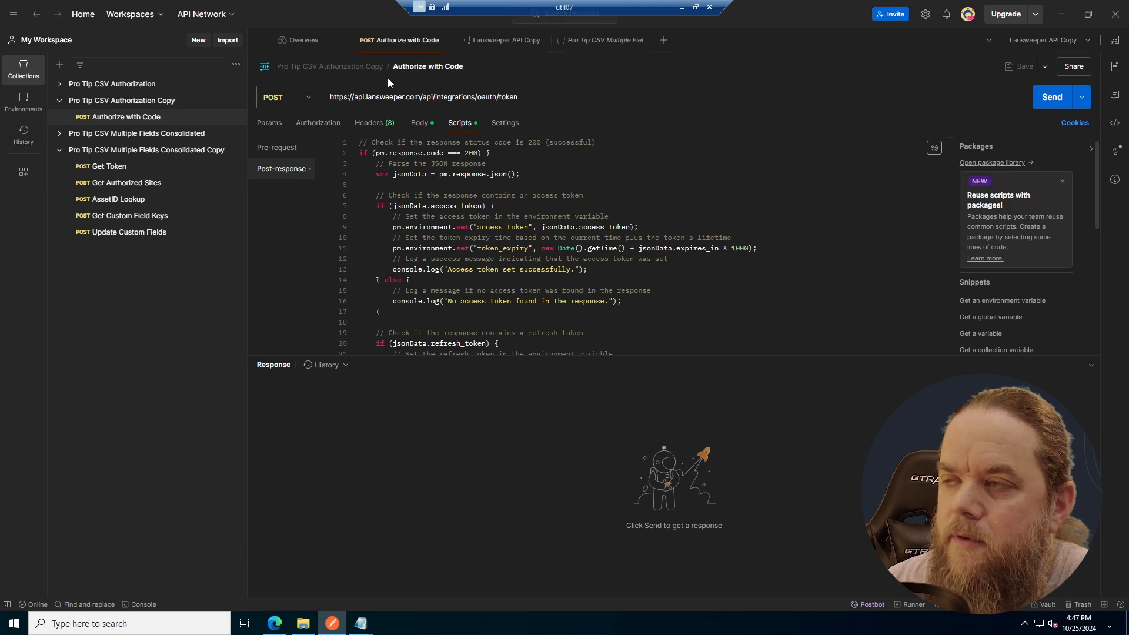
- Send the Authorize with Code request and examine the response's status, access token, token type and expiry
left_click(410, 129)
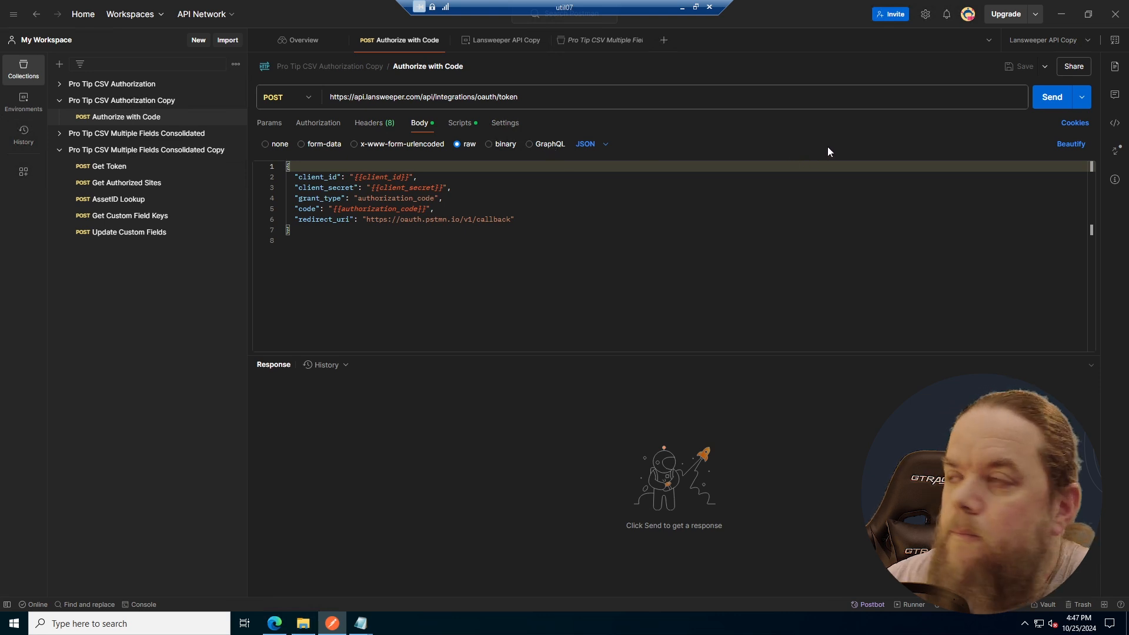
left_click(1046, 98)
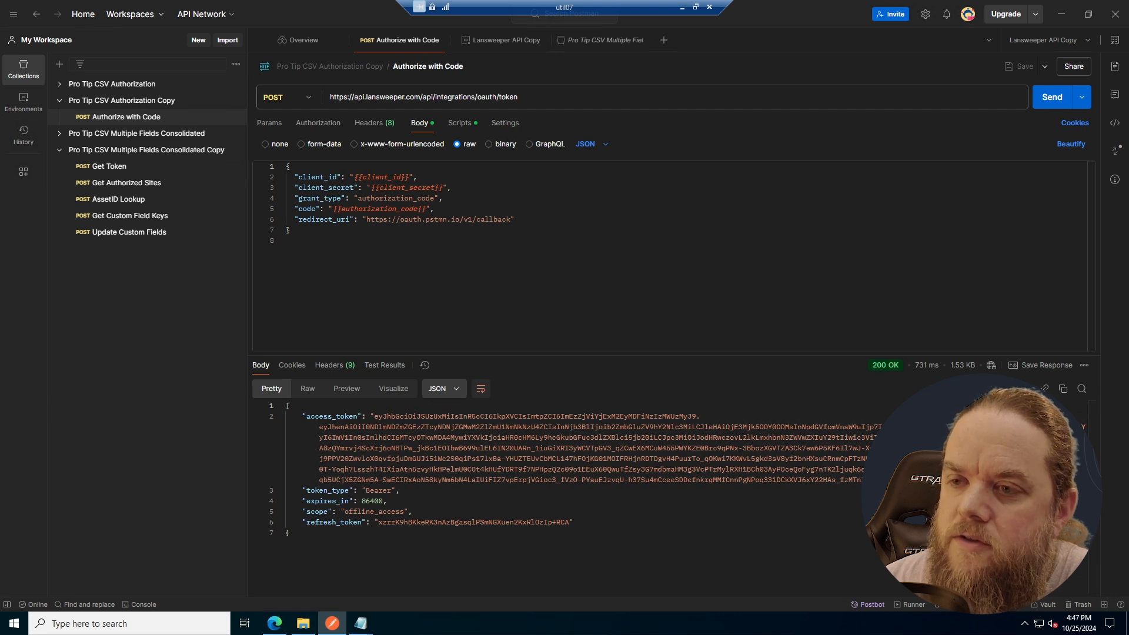
mouse_move(879, 365)
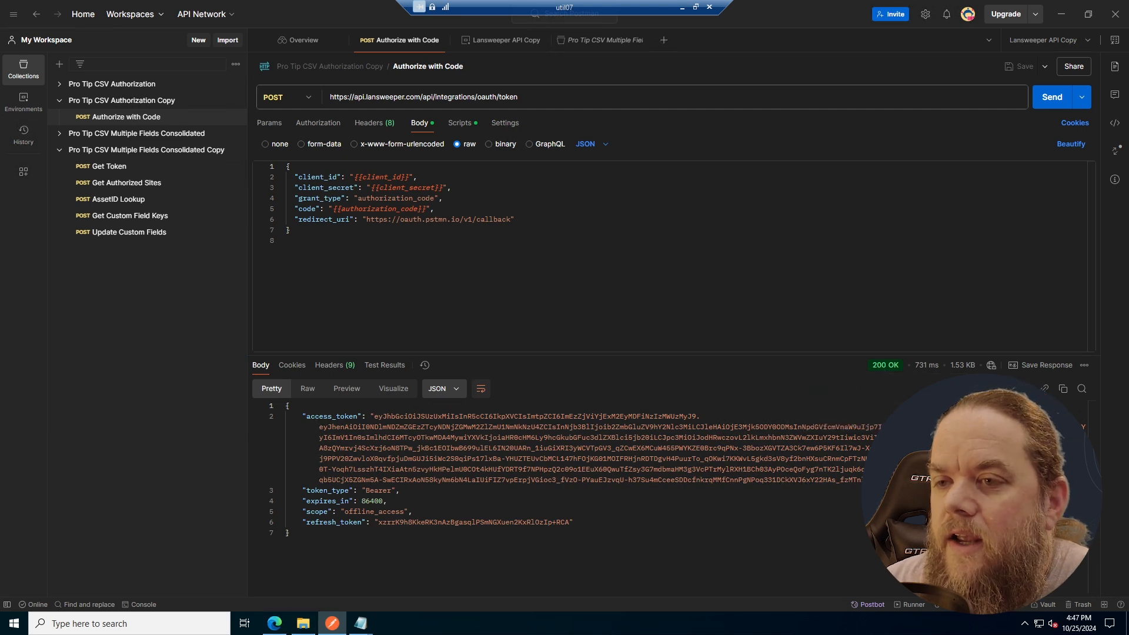
left_click_drag(305, 416, 667, 480)
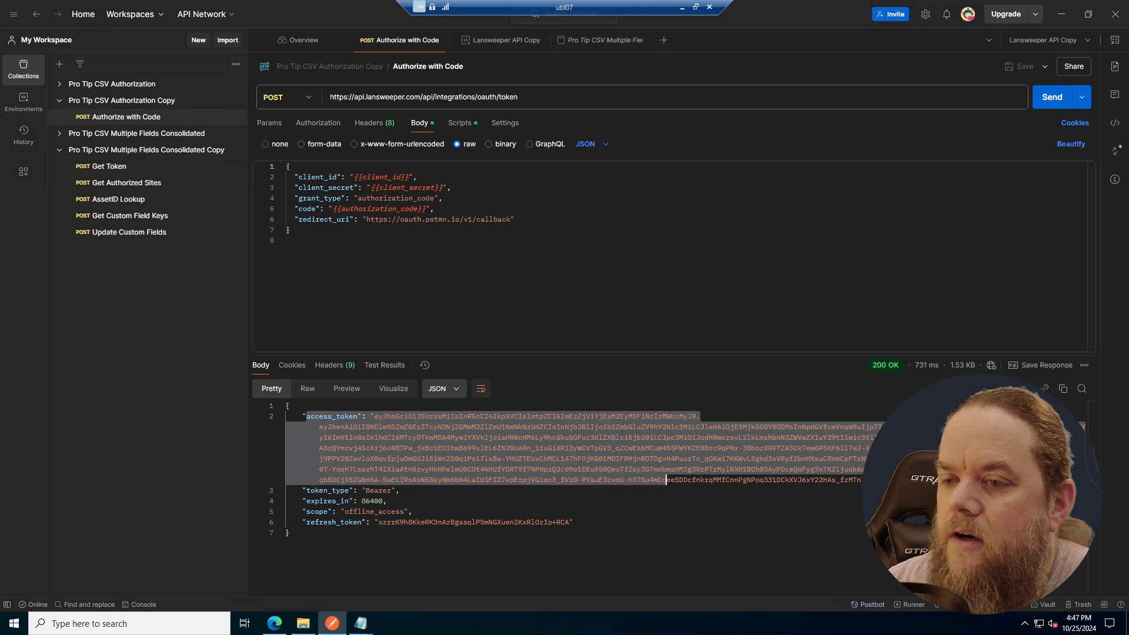
left_click(485, 437)
double_click(388, 490)
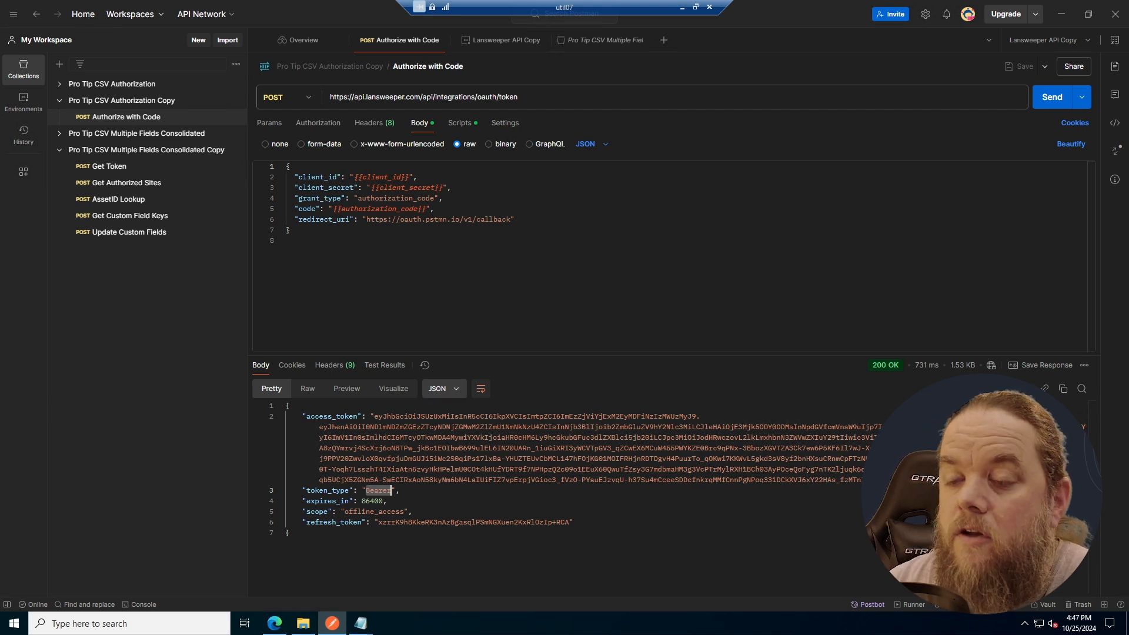
double_click(380, 501)
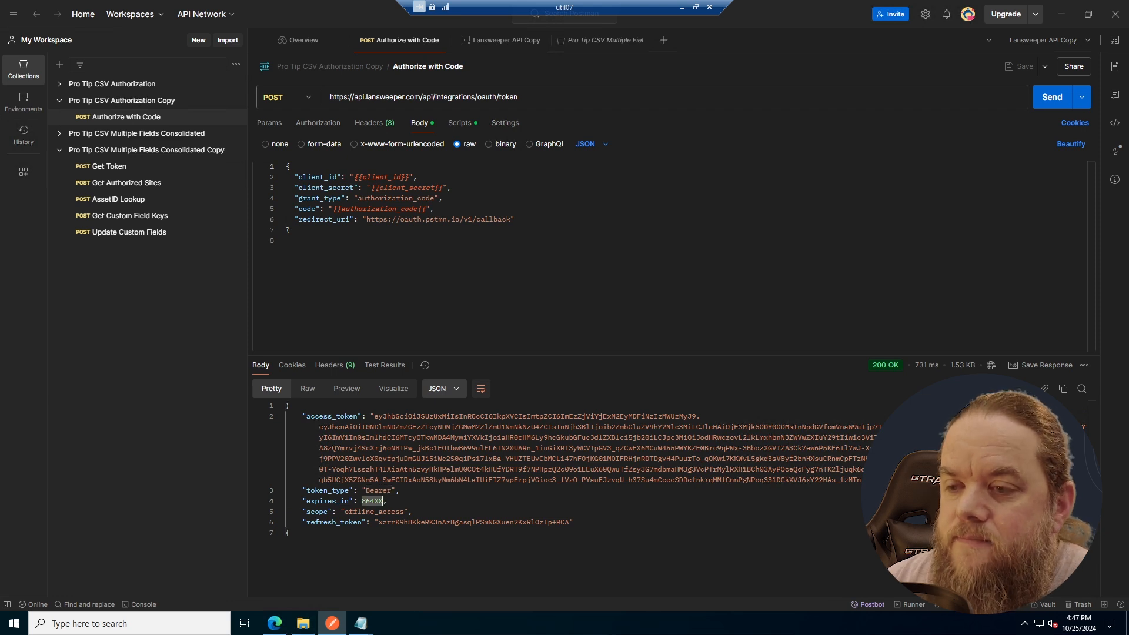
- Inspect the refresh token in the Authorize with Code response and the values stored in the Lansweeper API Copy environment
left_click_drag(377, 522, 553, 522)
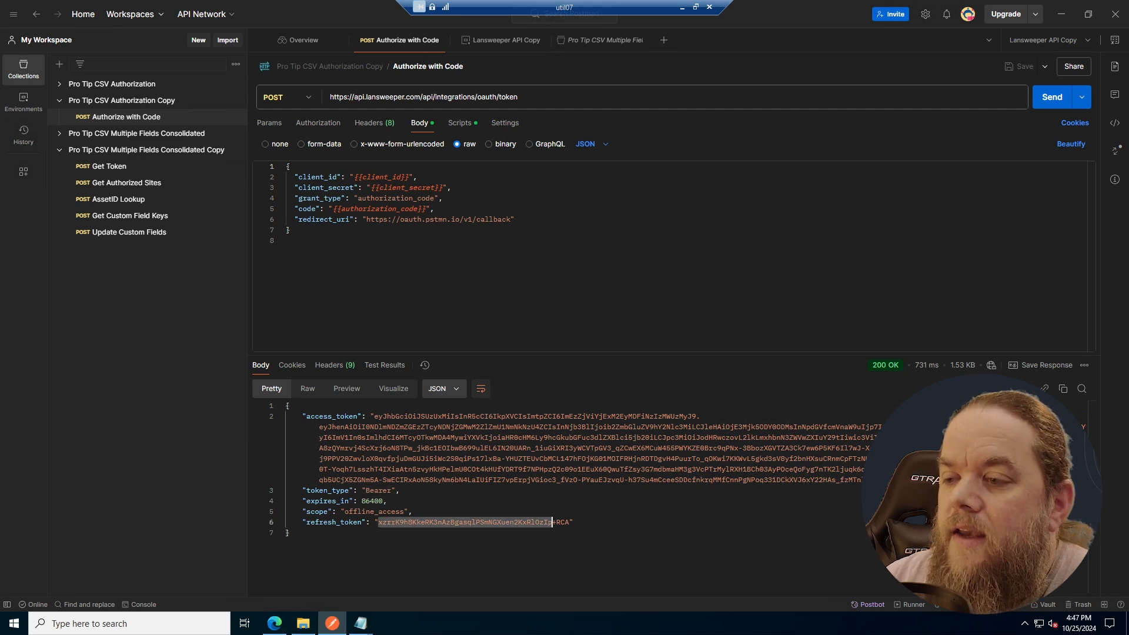
left_click(399, 490)
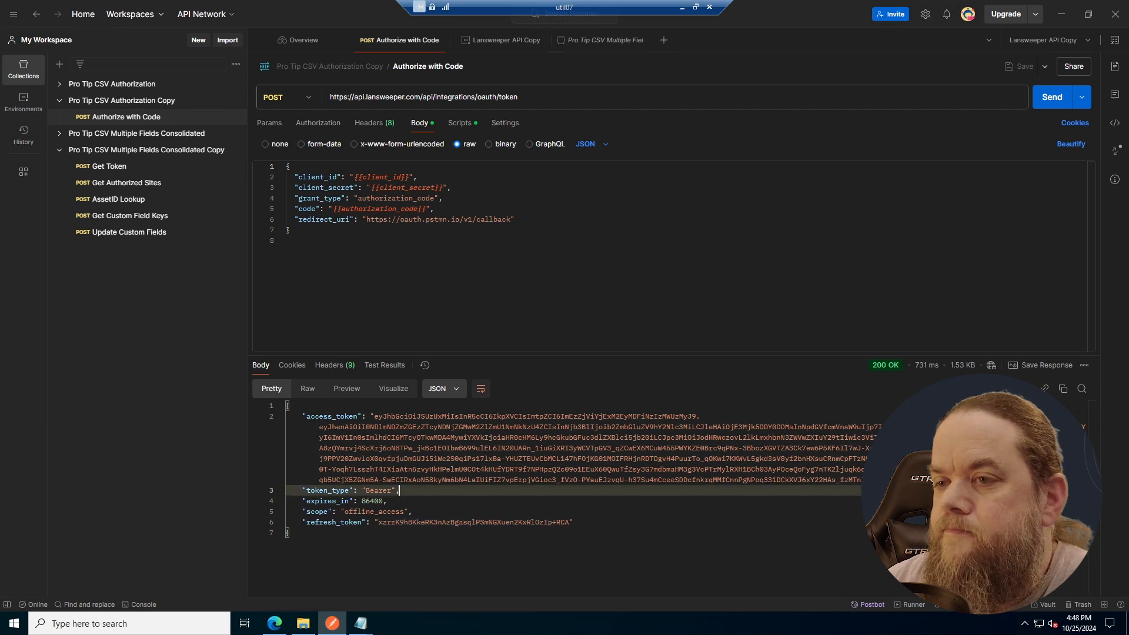
left_click(493, 40)
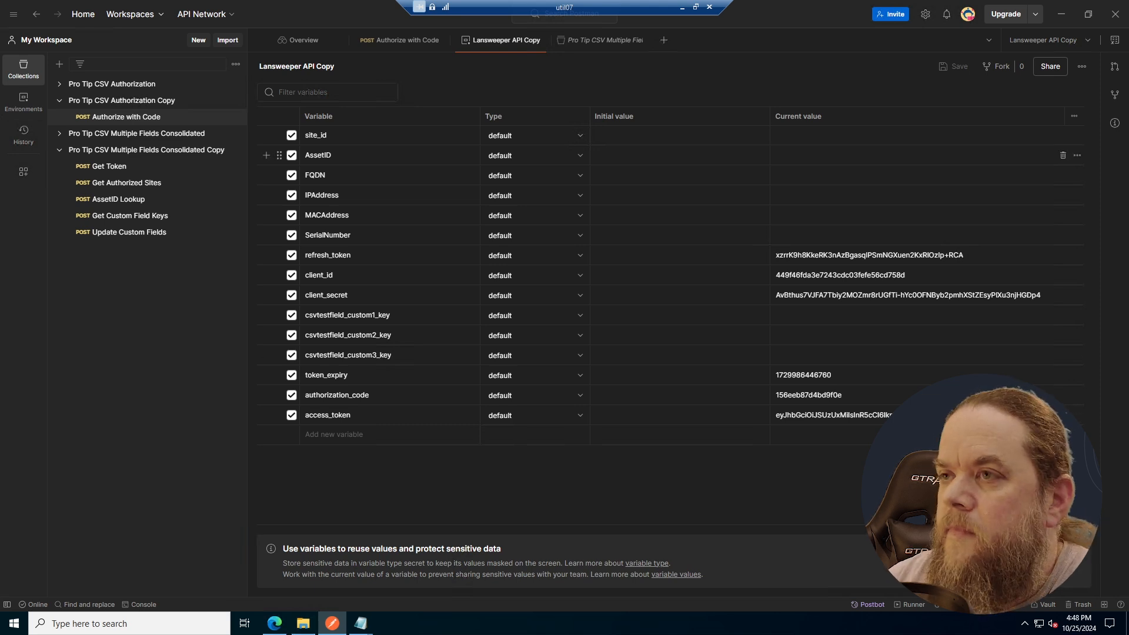
- Open the Get Token request in Pro Tip CSV Multiple Fields Consolidated Copy and examine its JSON body's grant type and variables
left_click(95, 151)
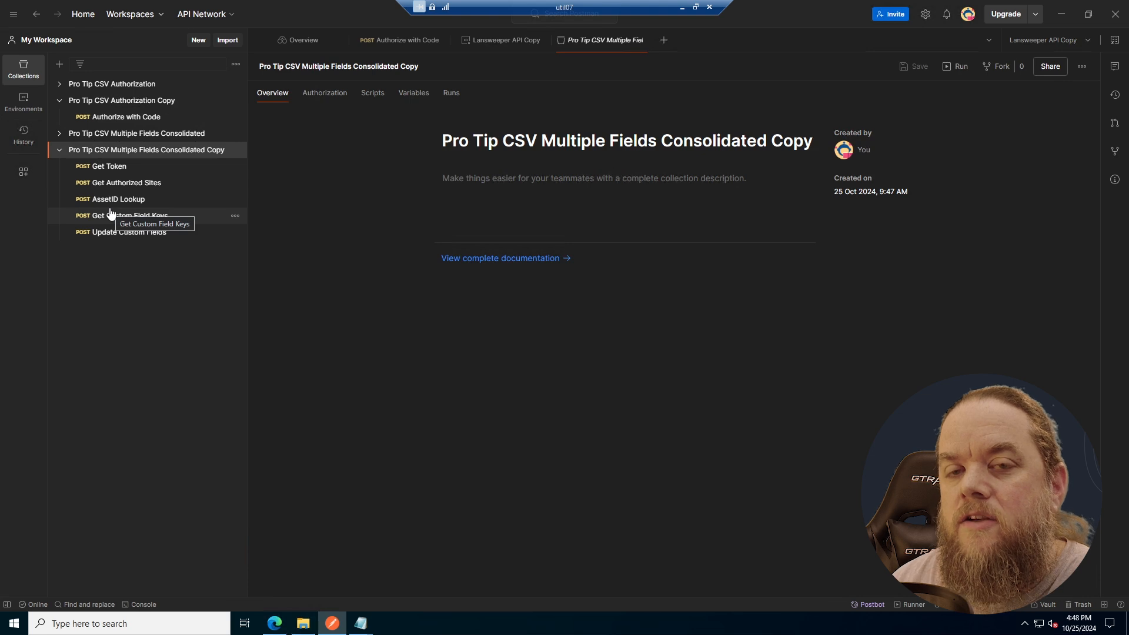
left_click(123, 171)
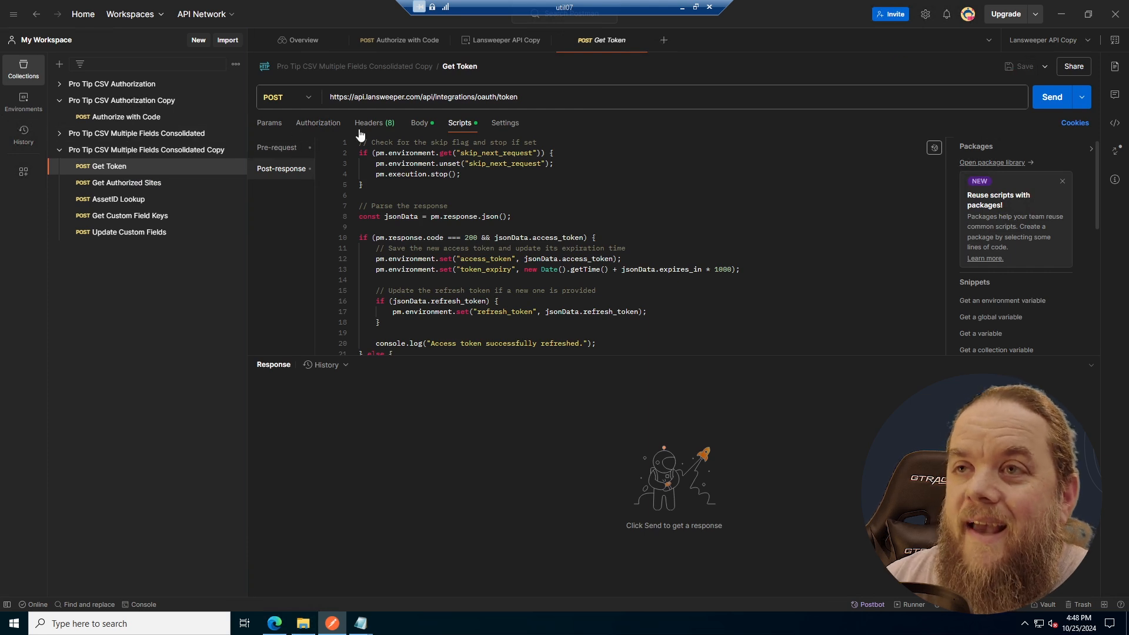
left_click(418, 124)
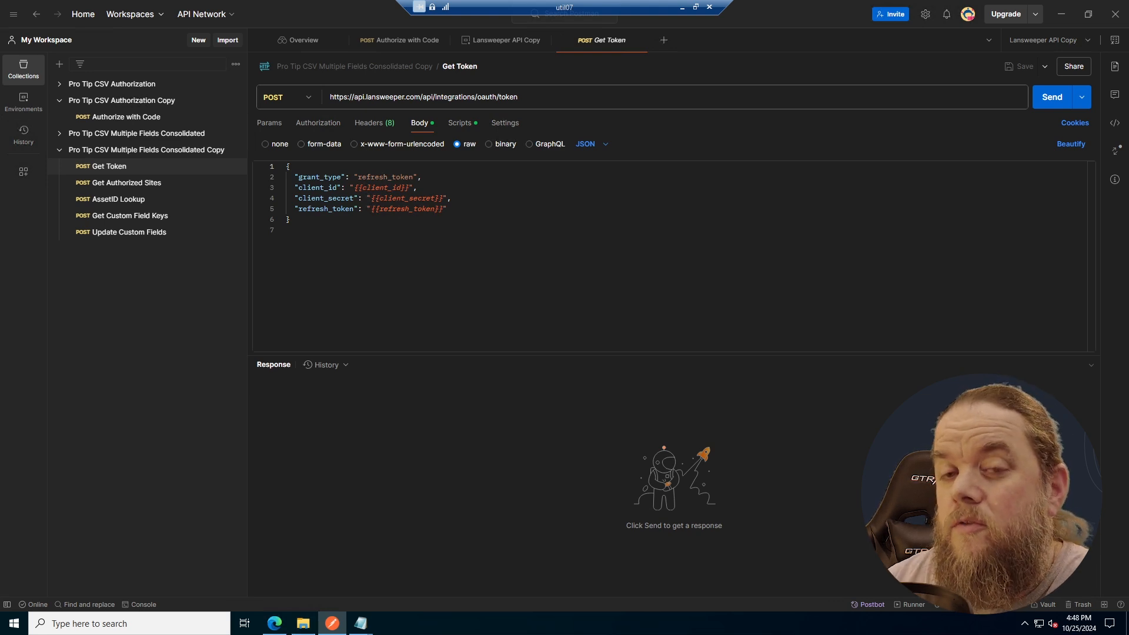
mouse_move(381, 188)
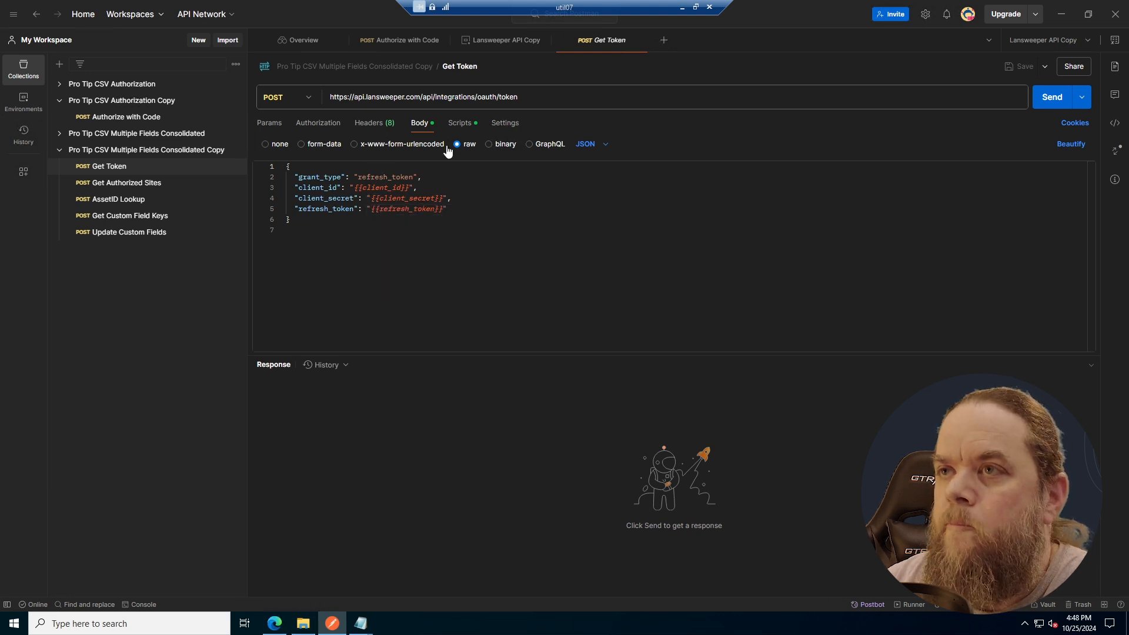
- Read the Get Token request's pre-request and post-response scripts in full and check its authorization settings
left_click(459, 123)
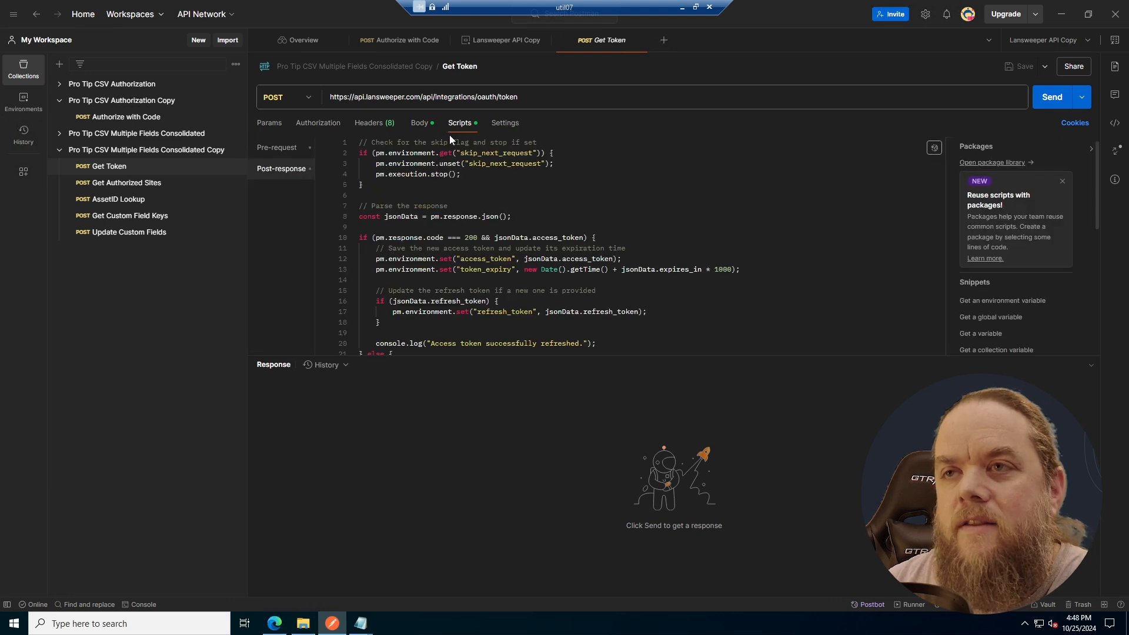
left_click(277, 148)
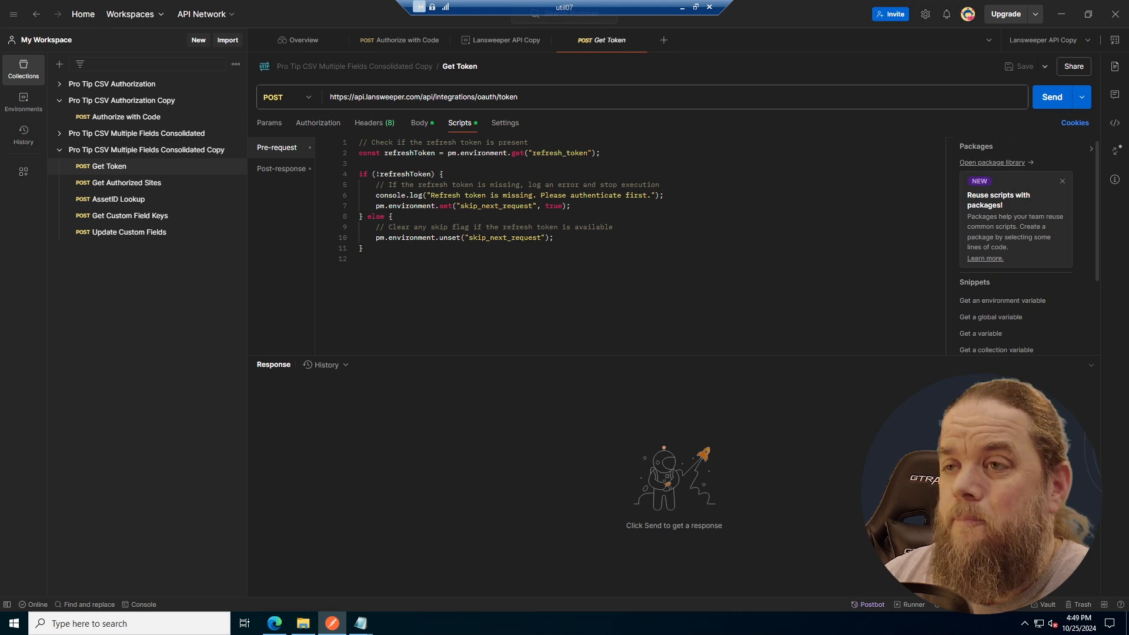
left_click(300, 172)
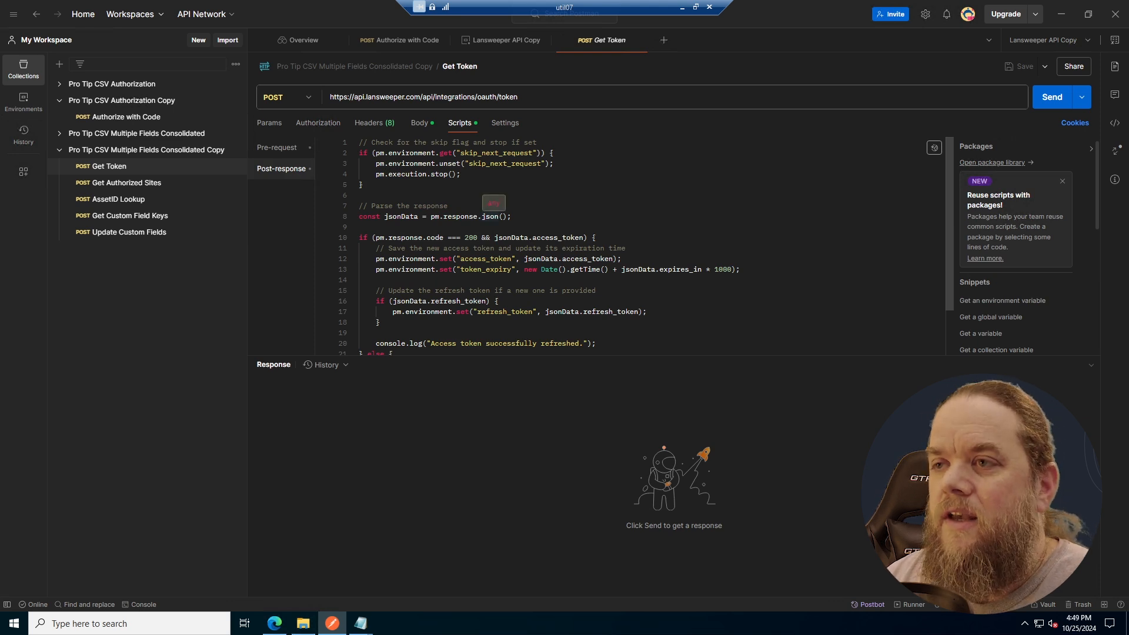
scroll(493, 217, "down", 2)
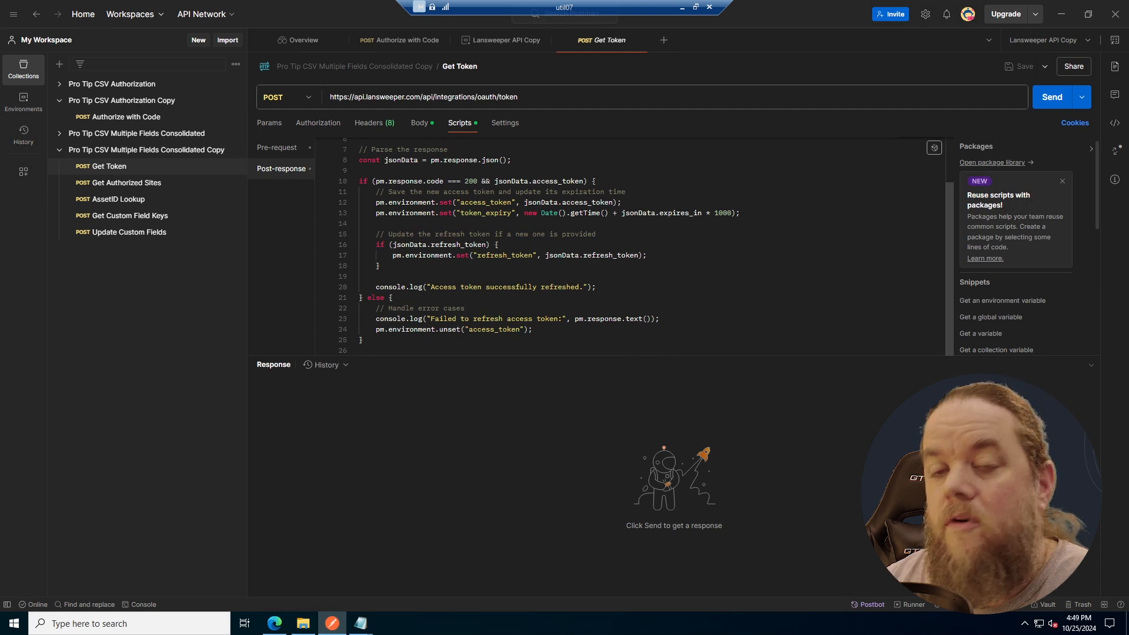
left_click(318, 123)
left_click(119, 168)
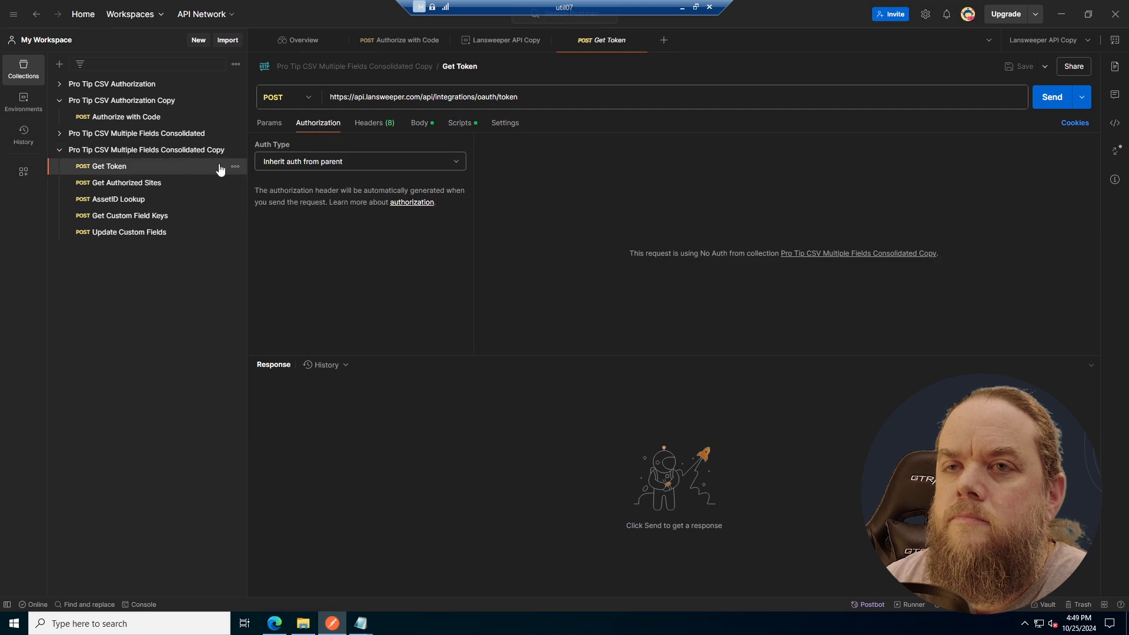
- Open the Get Authorized Sites request and review its query body along with its pre-request and post-response scripts
left_click(176, 185)
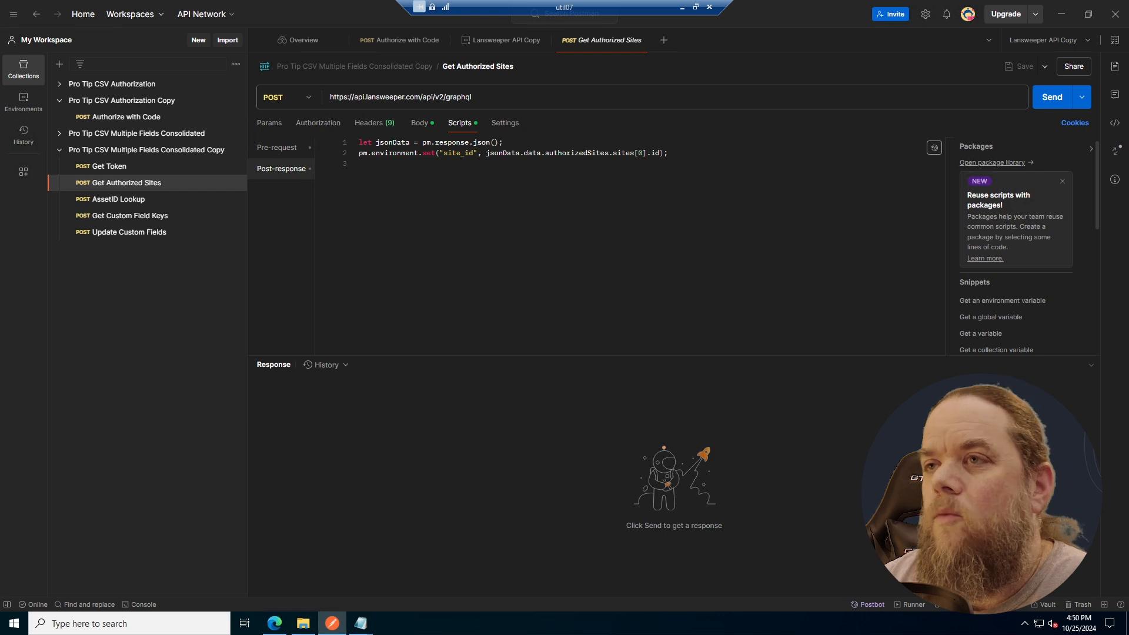
left_click(457, 126)
left_click(415, 122)
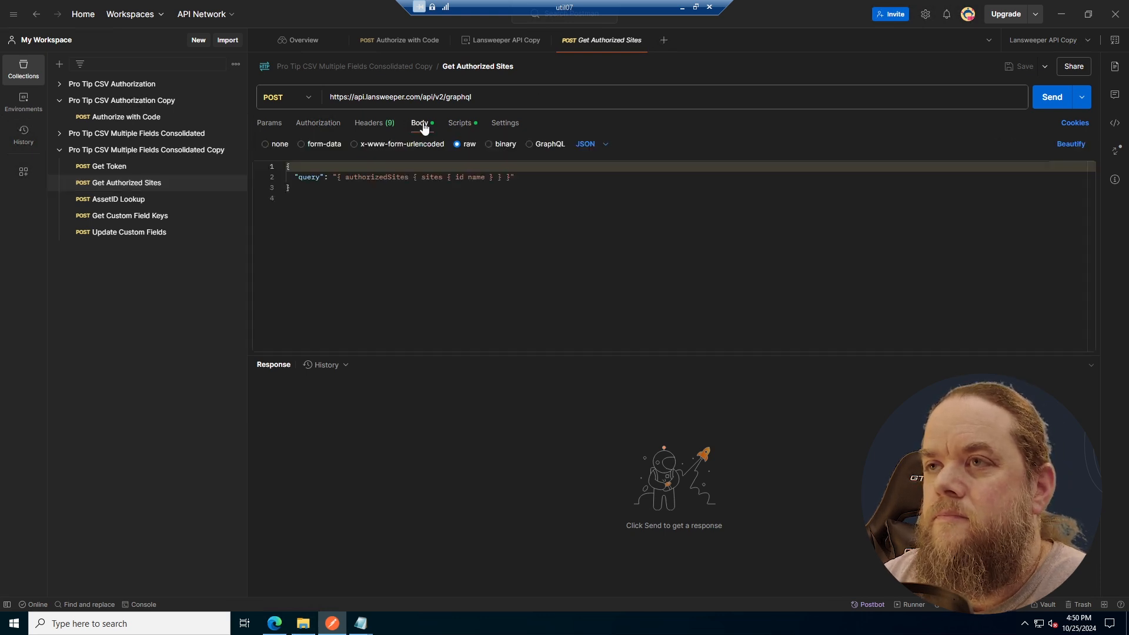
left_click(458, 125)
left_click(277, 151)
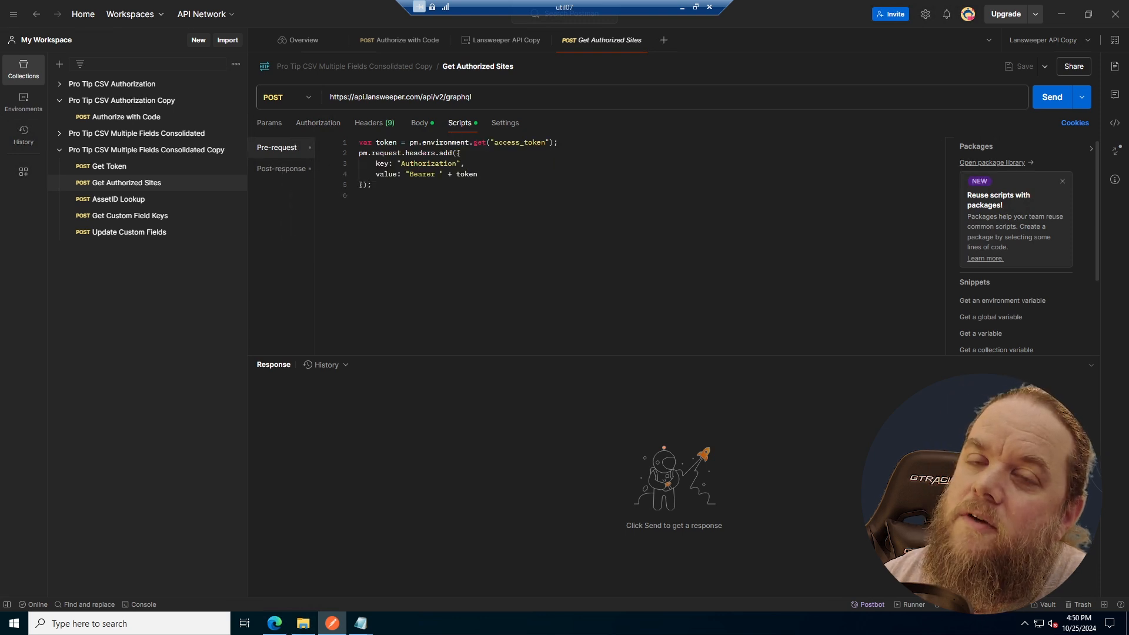
left_click(292, 169)
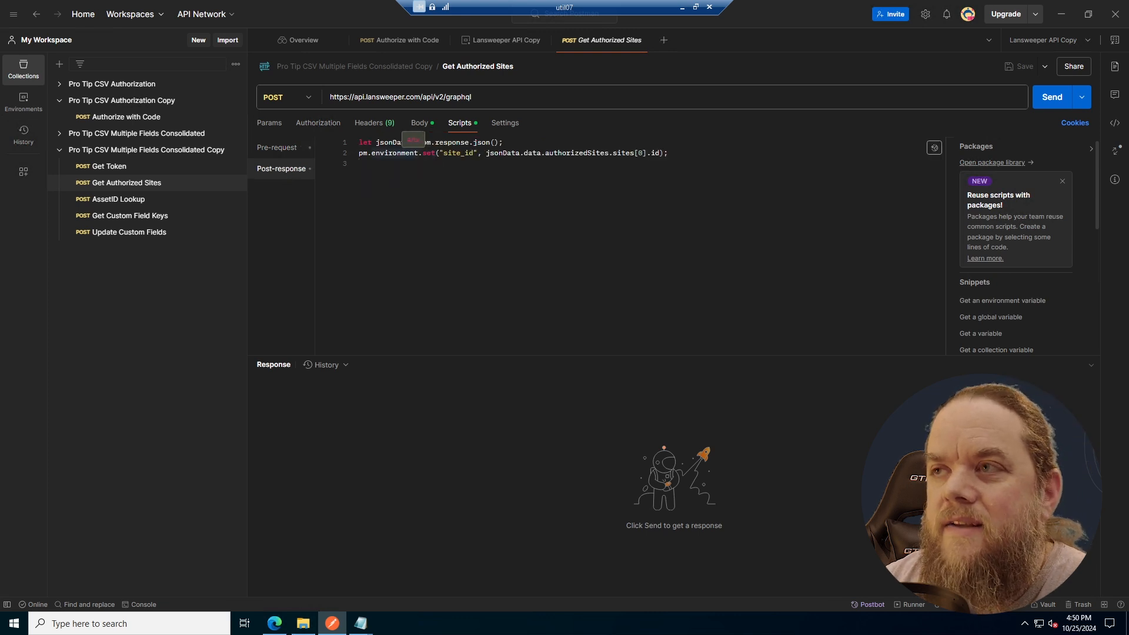
- Open the AssetID Lookup request and examine its body, headers and post-response script
left_click(142, 201)
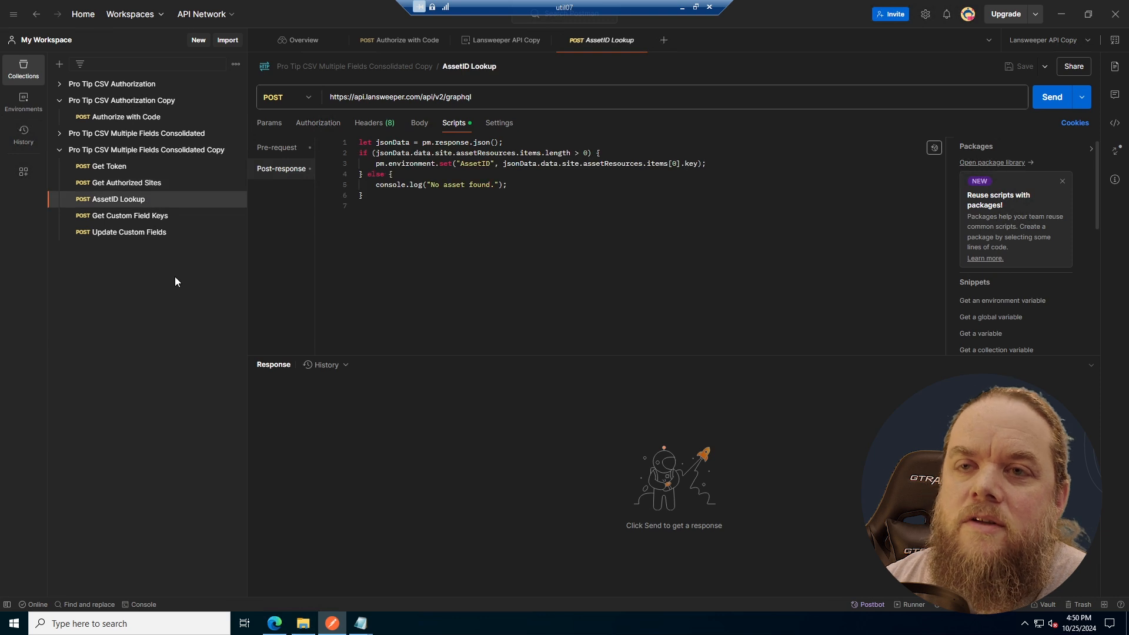
left_click(416, 125)
left_click(377, 124)
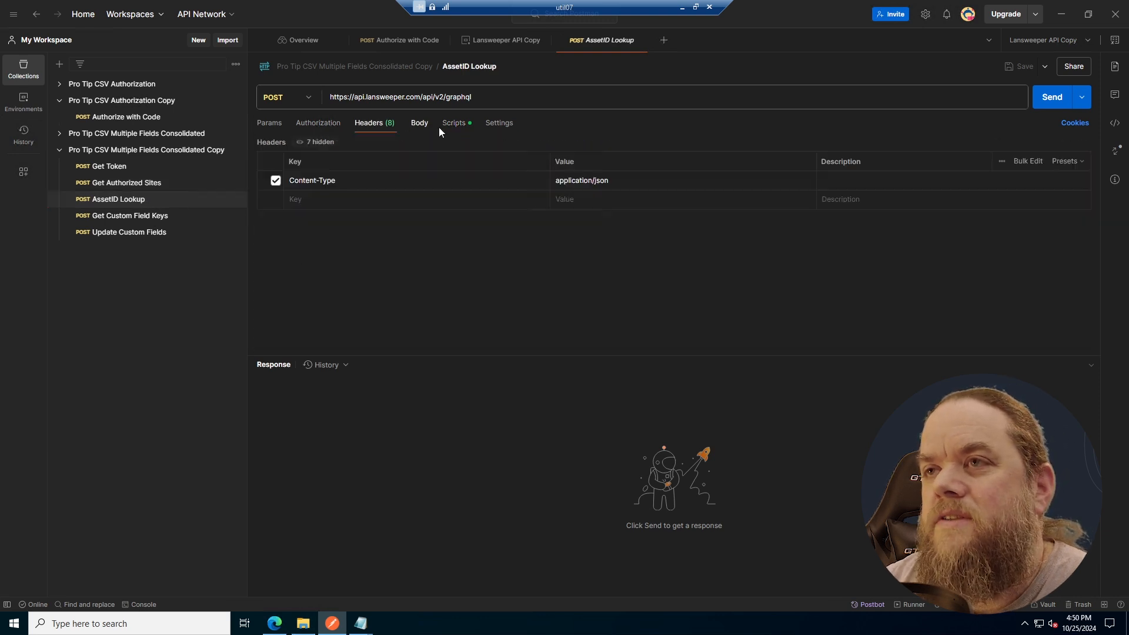
left_click(452, 123)
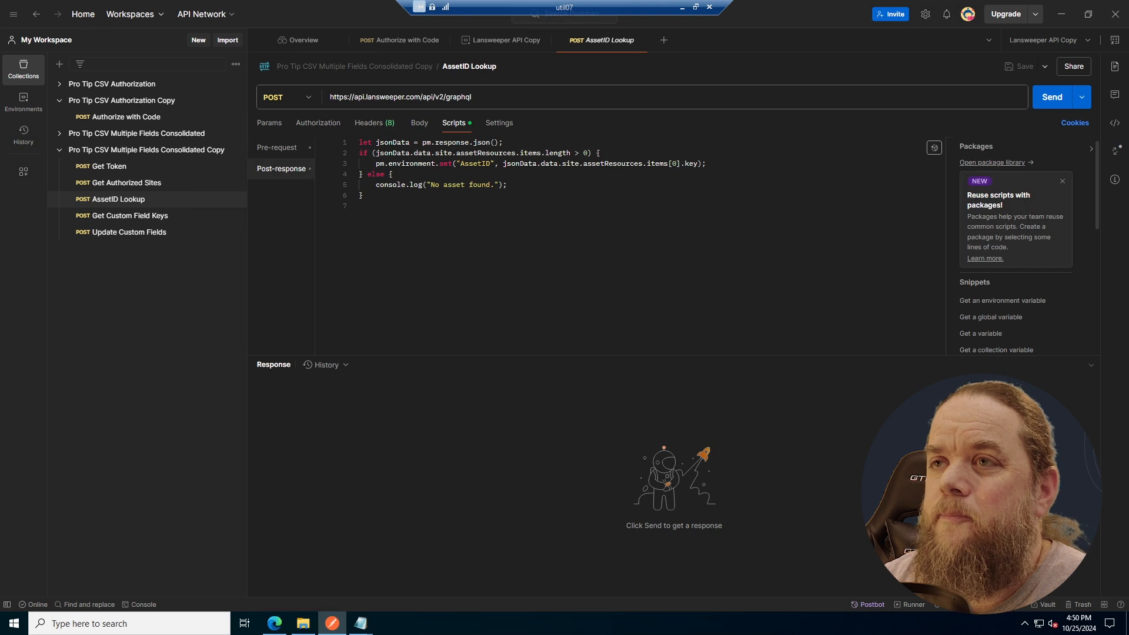
- Read the AssetID Lookup pre-request script's CSV lookups and fallback defaults, and compare it with the post-response script
left_click(280, 150)
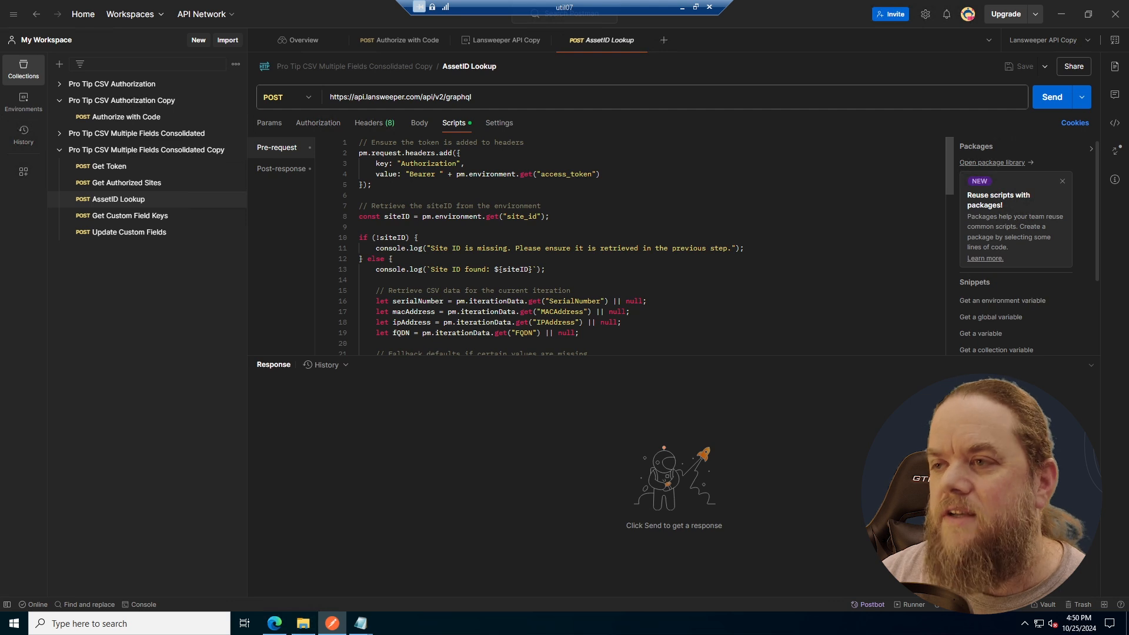
scroll(641, 247, "down", 1)
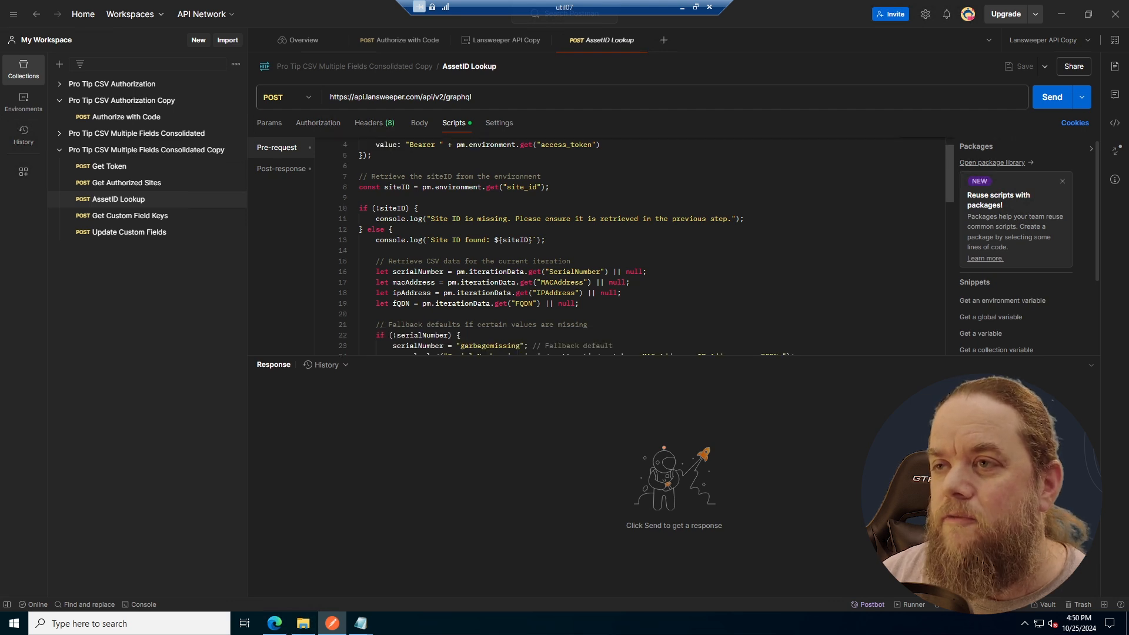
scroll(640, 247, "up", 1)
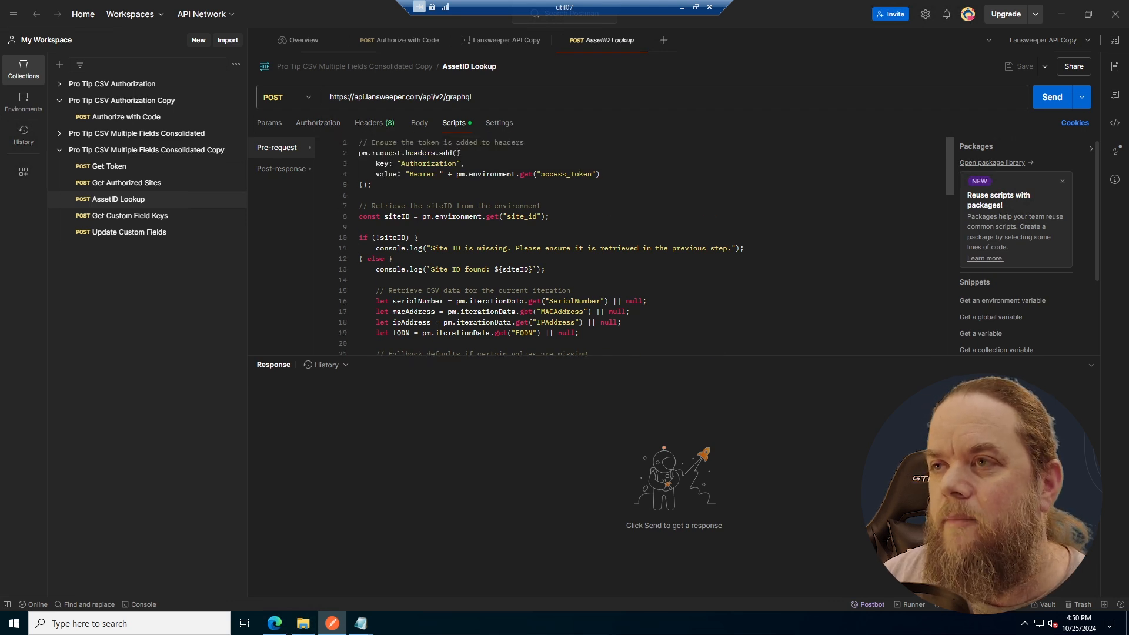
scroll(641, 247, "down", 3)
scroll(641, 247, "down", 7)
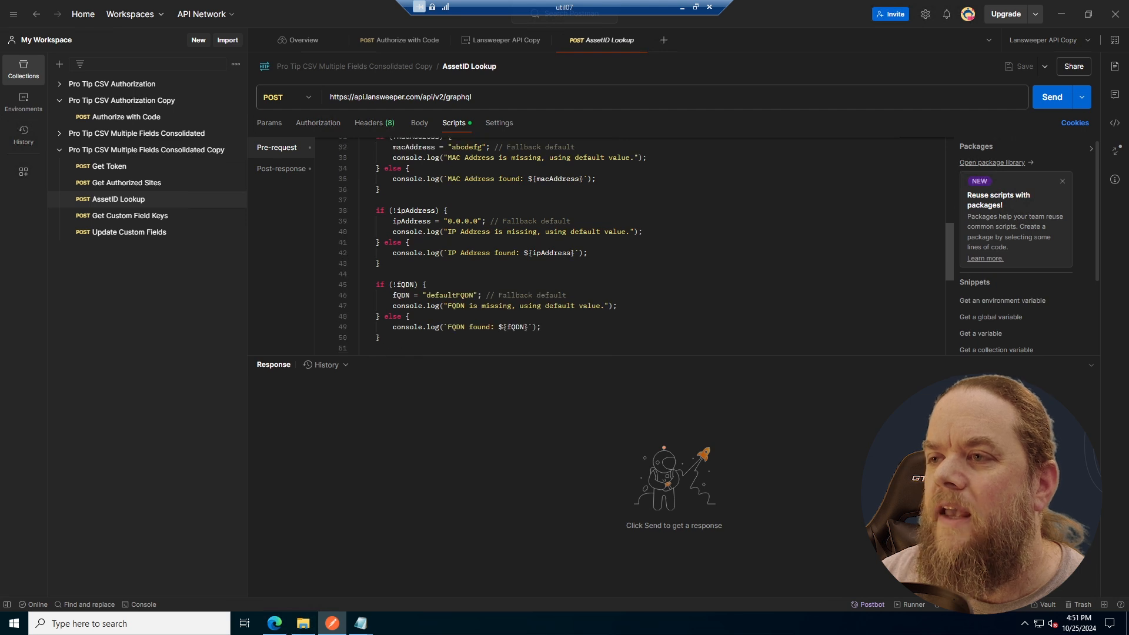
scroll(345, 189, "up", 10)
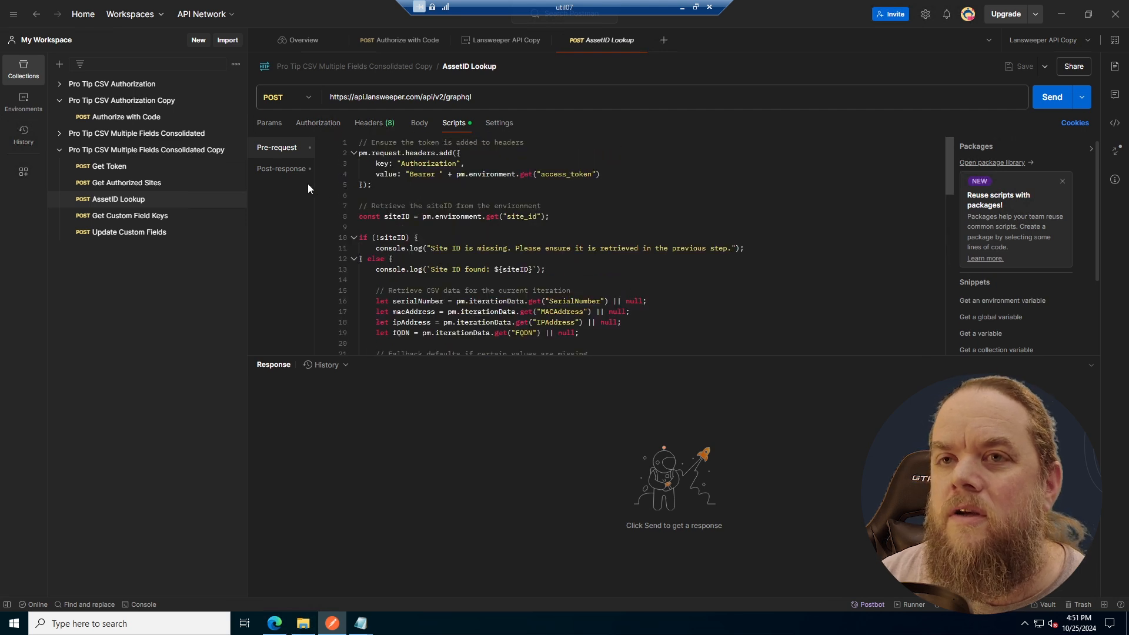
left_click(292, 172)
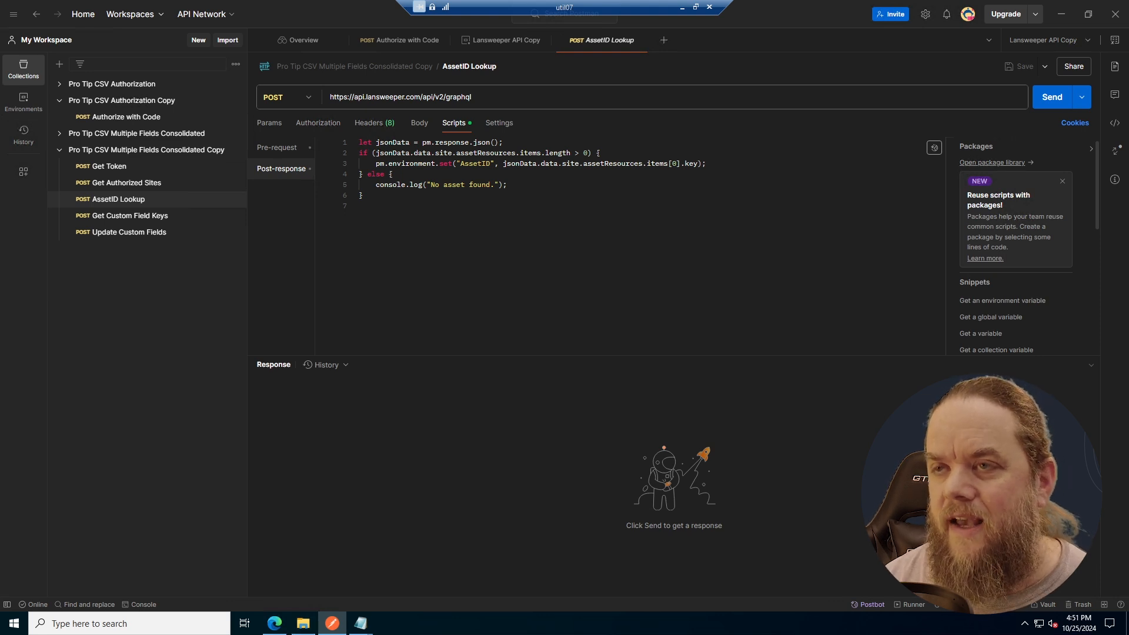
- Open the Get Custom Field Keys request and read through its pre-request script for injecting custom fields from the CSV
left_click(141, 217)
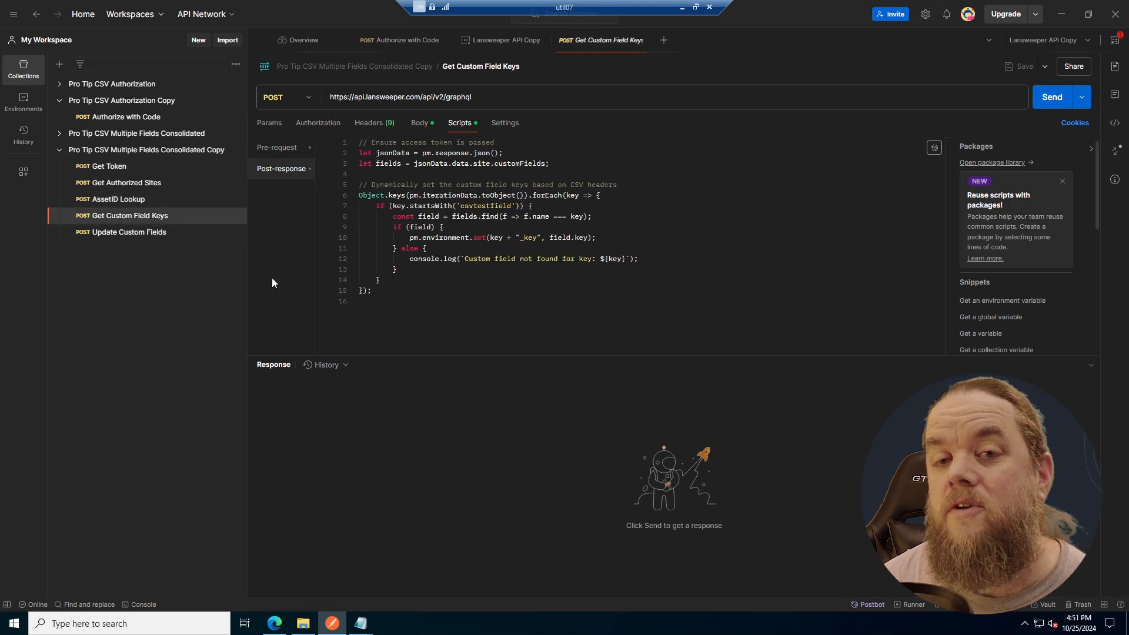
left_click(276, 146)
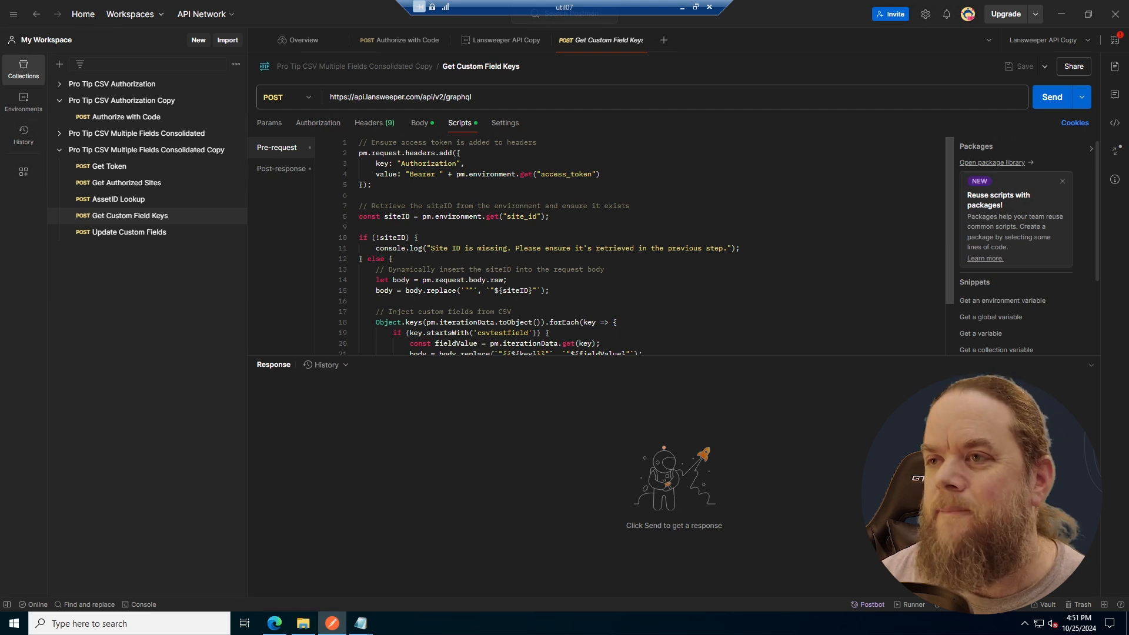
scroll(646, 246, "down", 2)
scroll(646, 245, "down", 1)
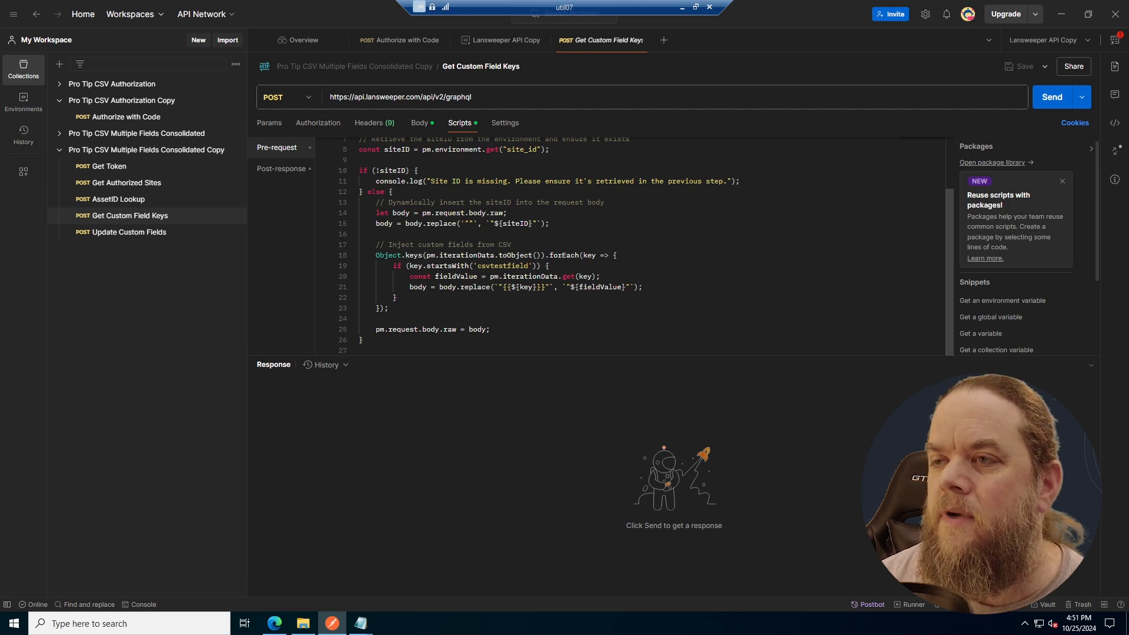
scroll(646, 246, "up", 2)
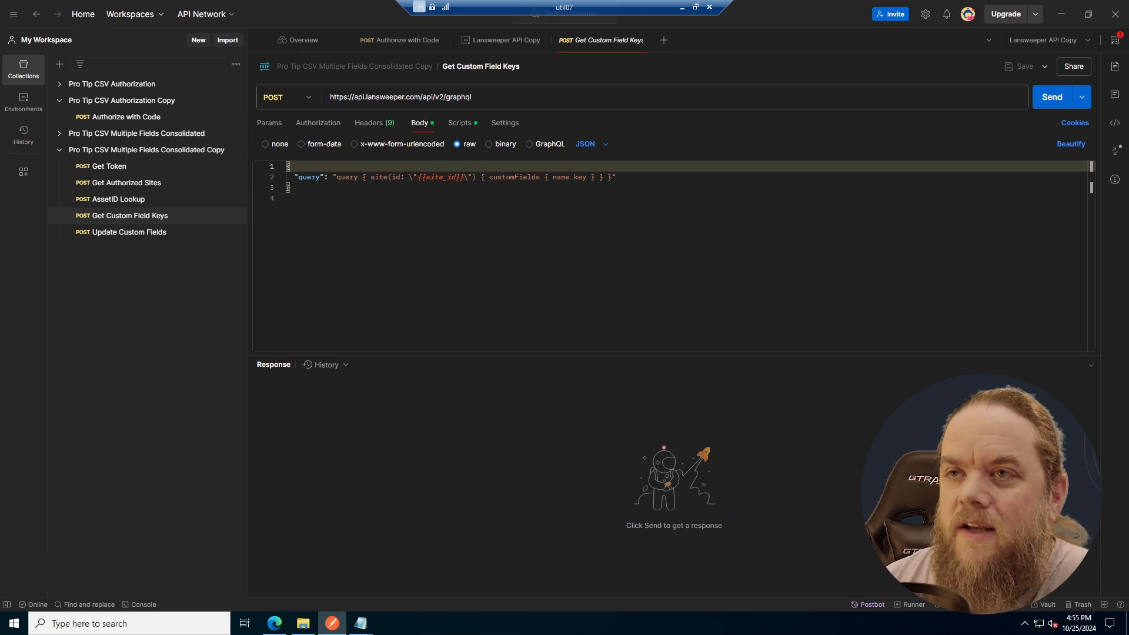
- Locate the csvtestfield prefix in the Get Custom Field Keys pre-request script and check the post-response script for the same prefix
left_click(458, 121)
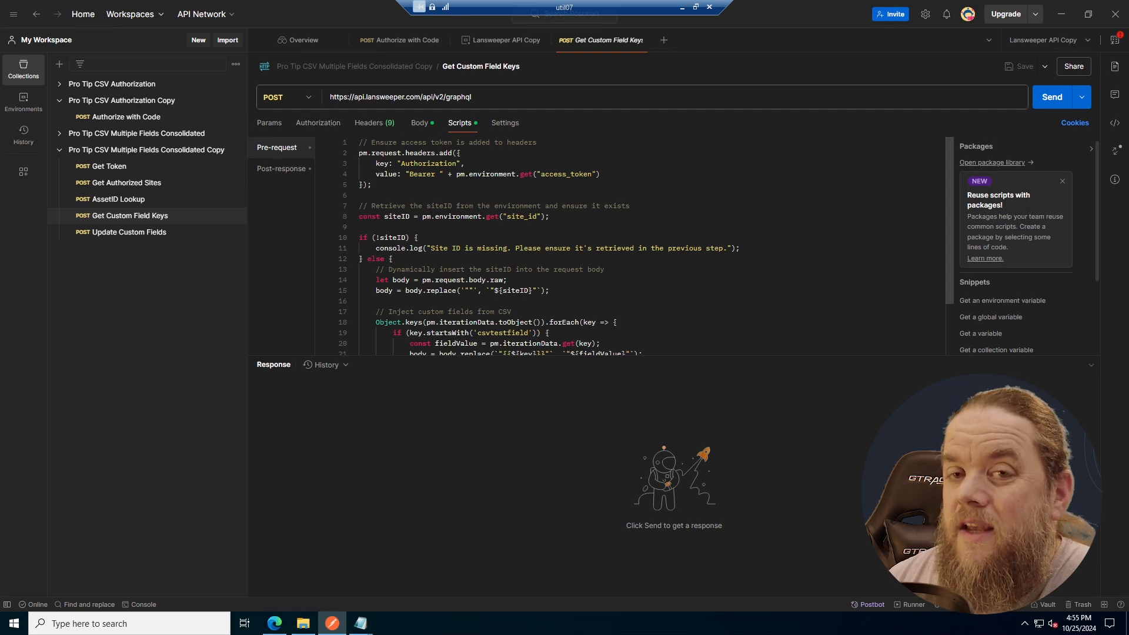
scroll(640, 246, "down", 2)
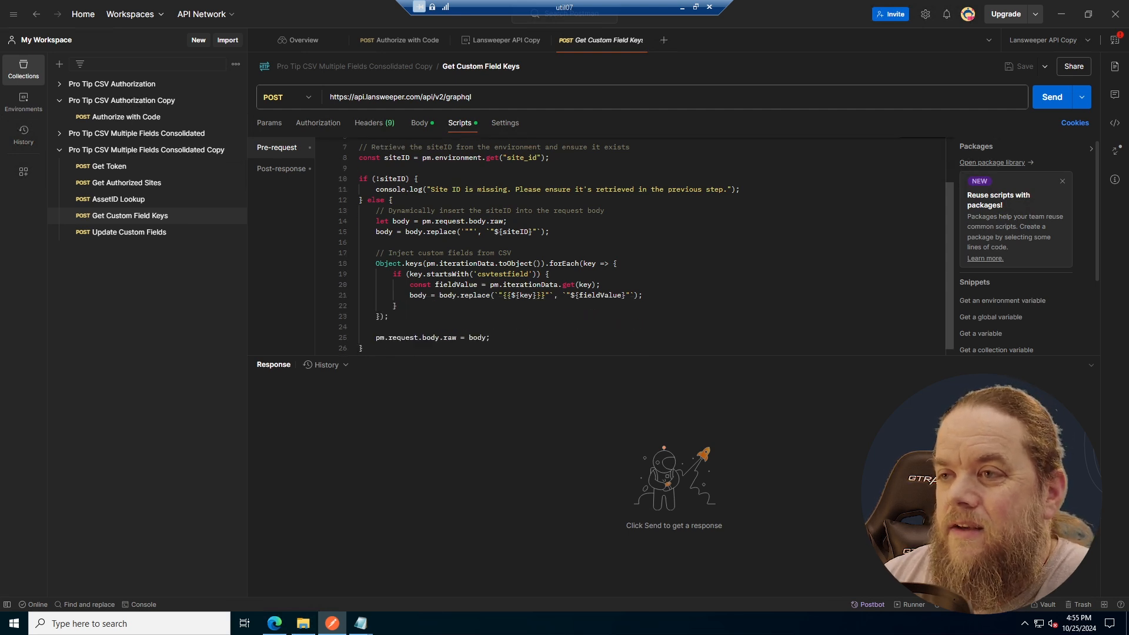
double_click(503, 274)
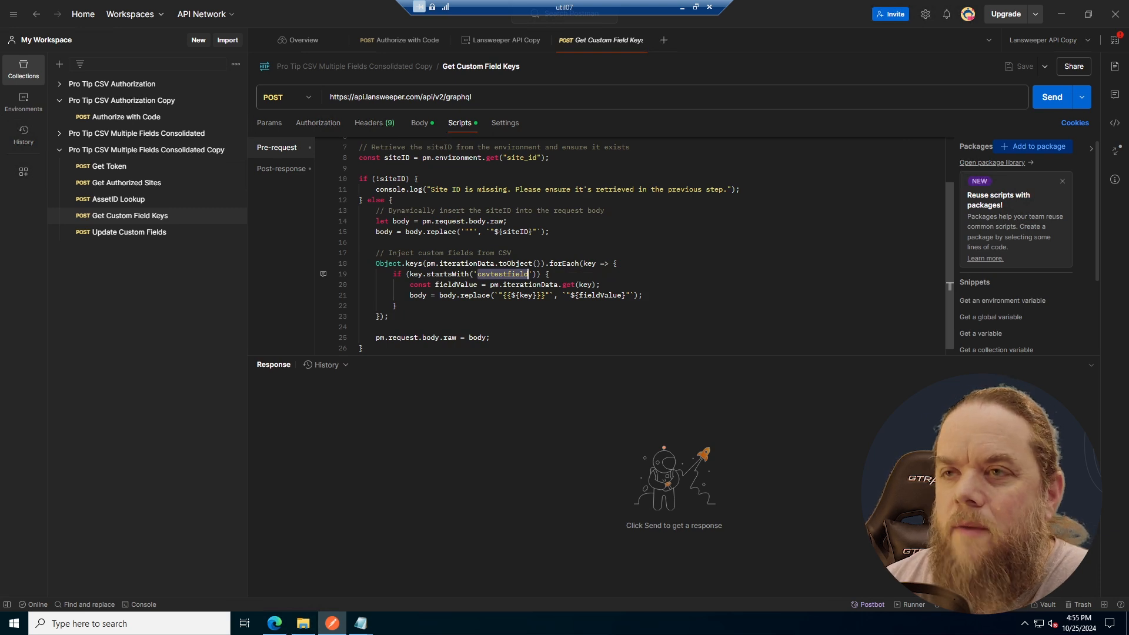
left_click(287, 169)
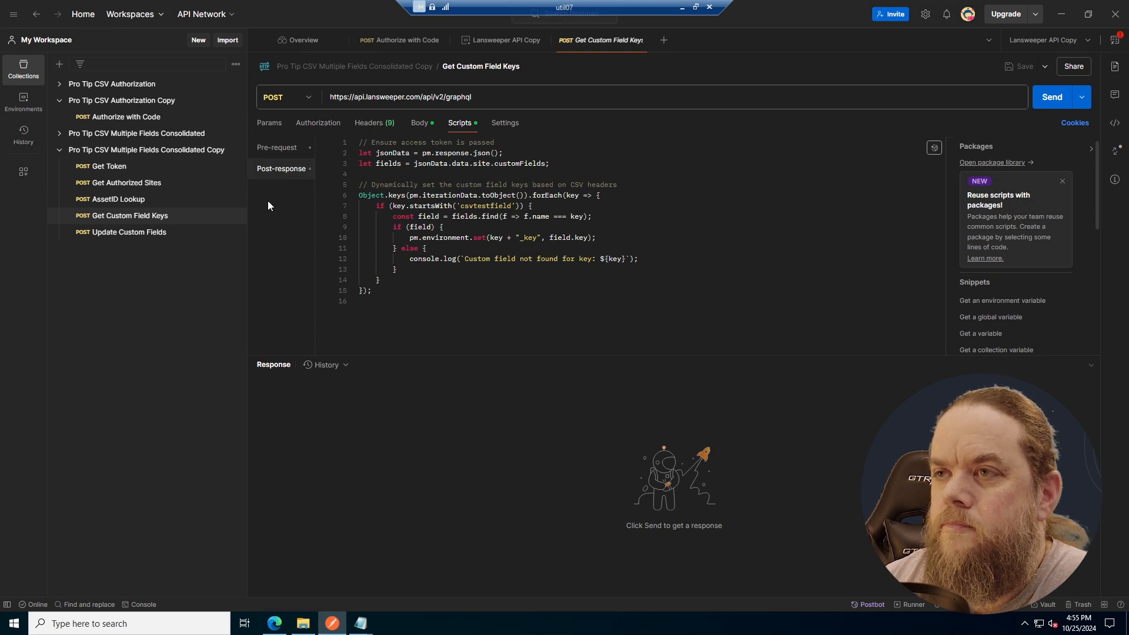
- Open the Update Custom Fields request and examine its GraphQL mutation body and pre-request script
left_click(126, 234)
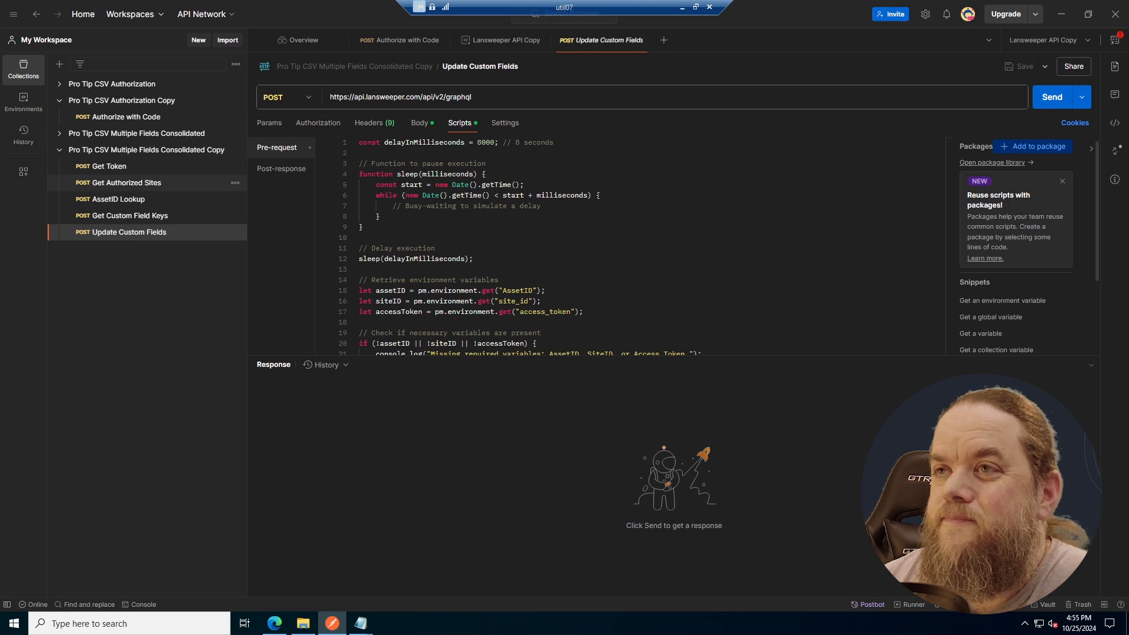
left_click(420, 124)
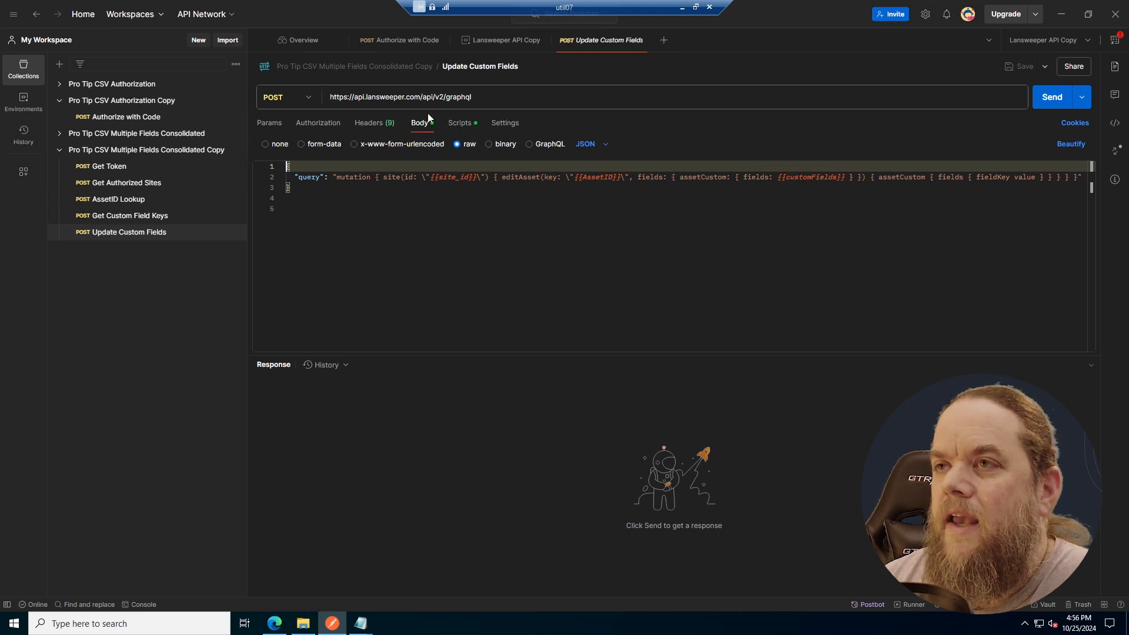
left_click(456, 123)
scroll(629, 247, "down", 3)
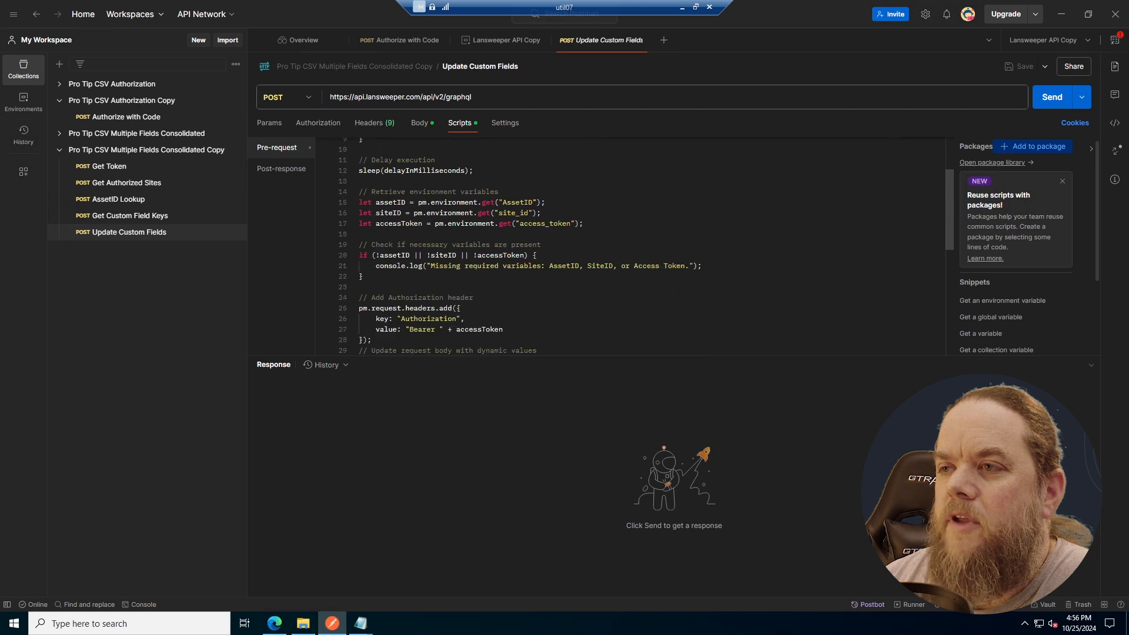
scroll(629, 247, "down", 6)
scroll(629, 247, "down", 2)
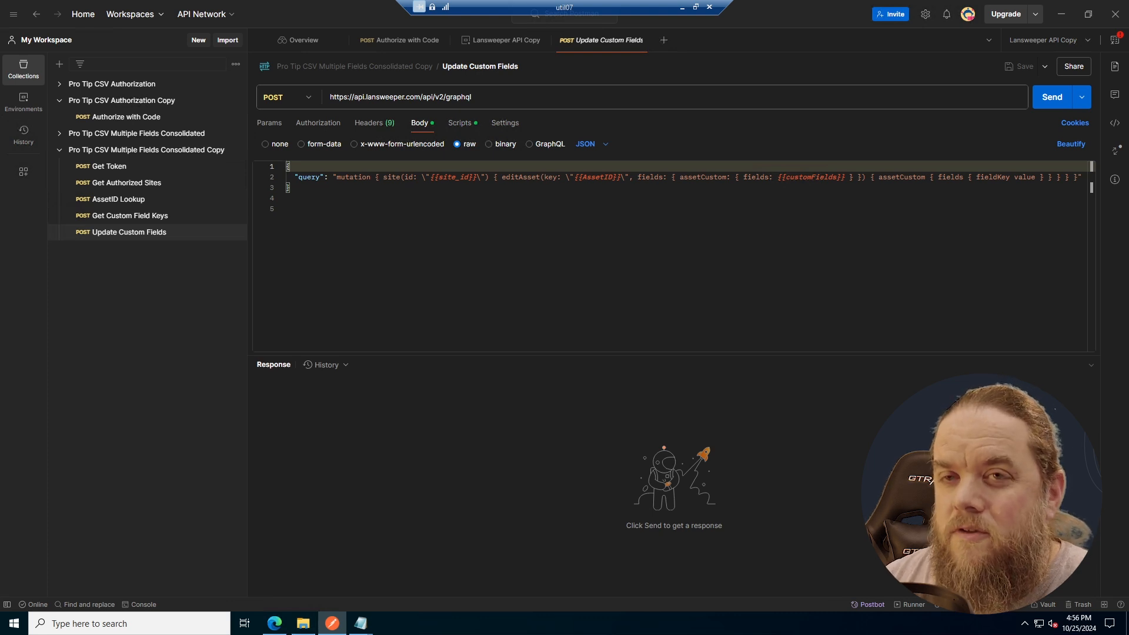
- Open the collection runner for the Pro Tip CSV Multiple Fields Consolidated Copy collection
left_click(132, 152)
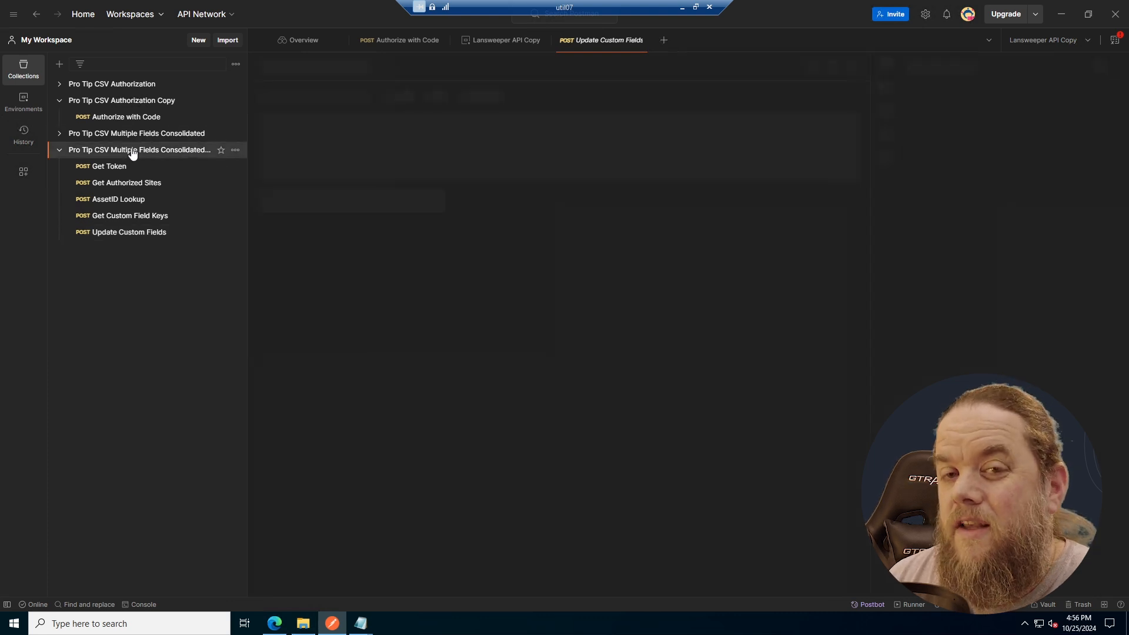
left_click(235, 151)
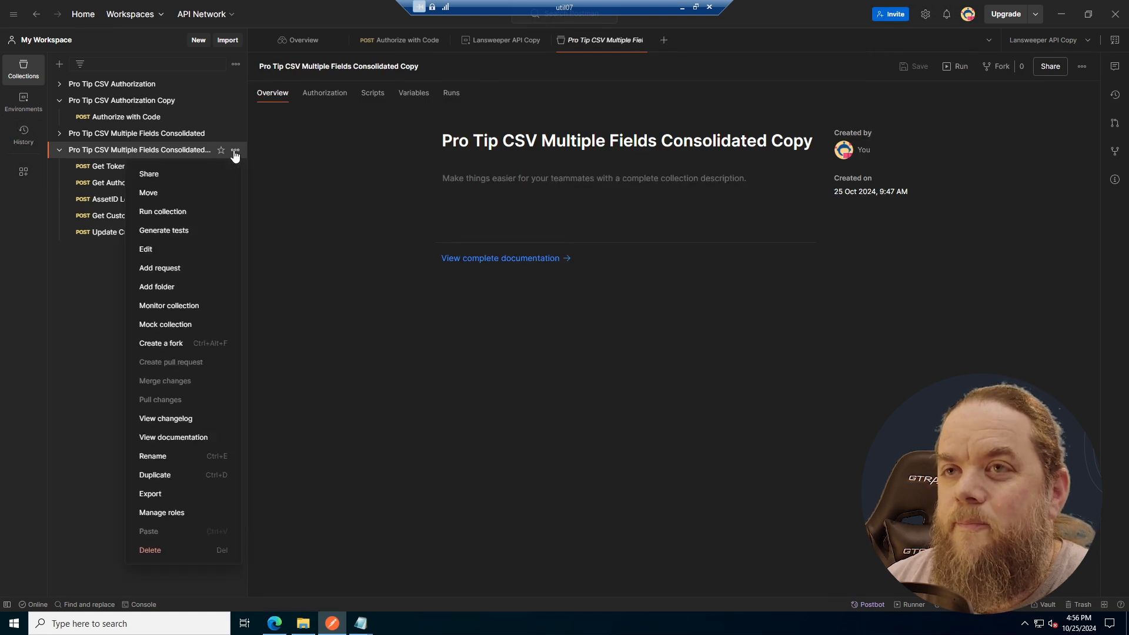
left_click(184, 212)
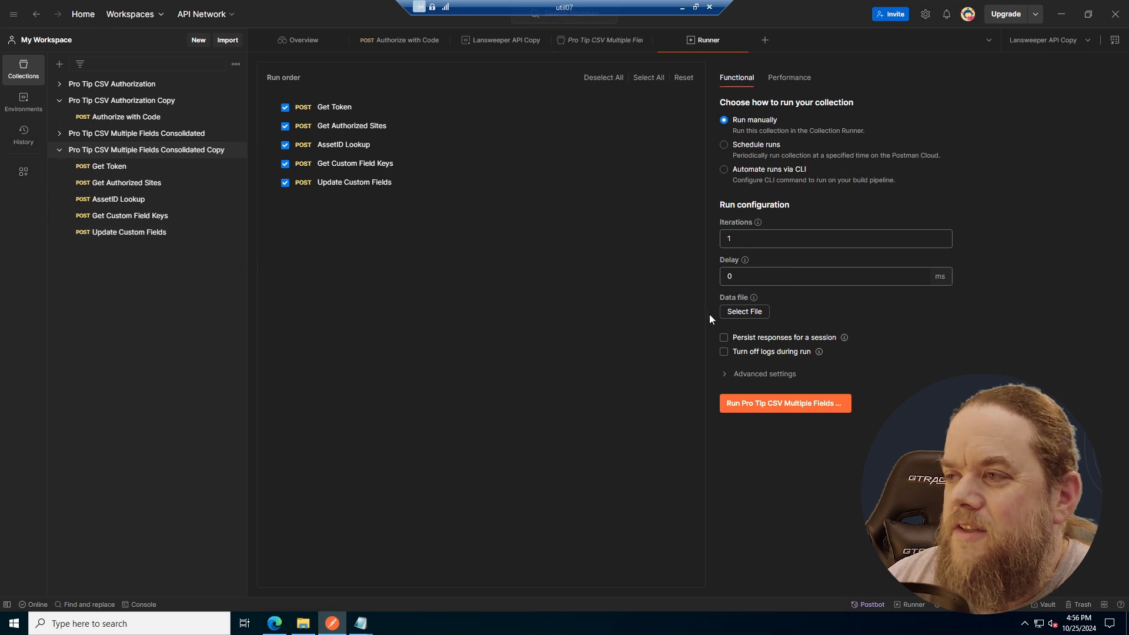
- Load example_csv_template.csv from C:\temp as the run's data file and preview its rows
left_click(738, 314)
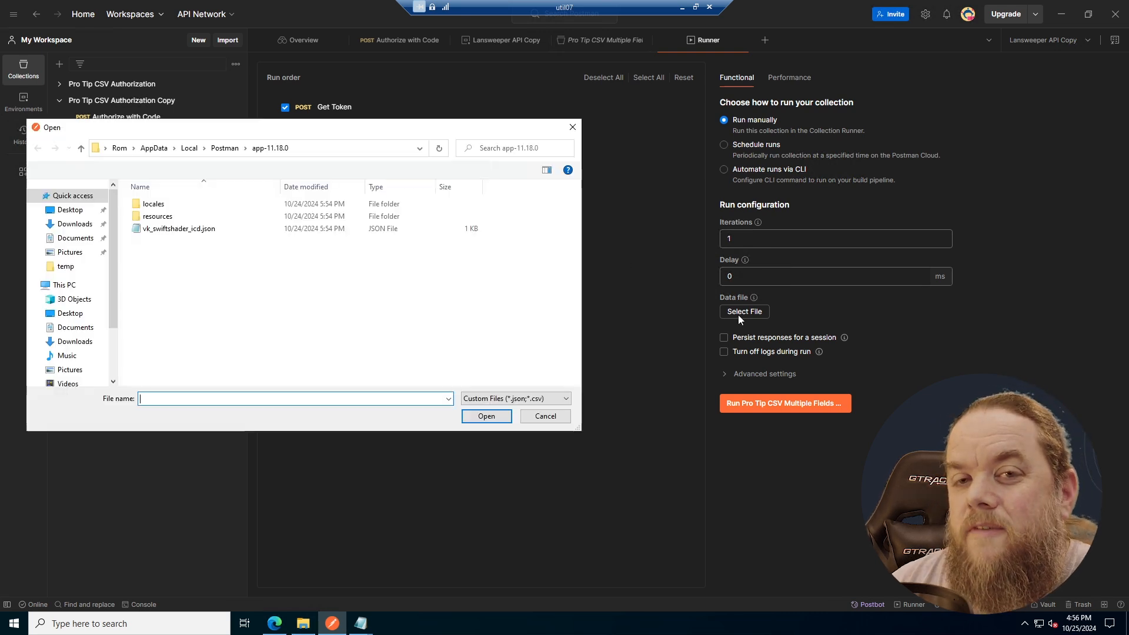
left_click(64, 284)
double_click(180, 317)
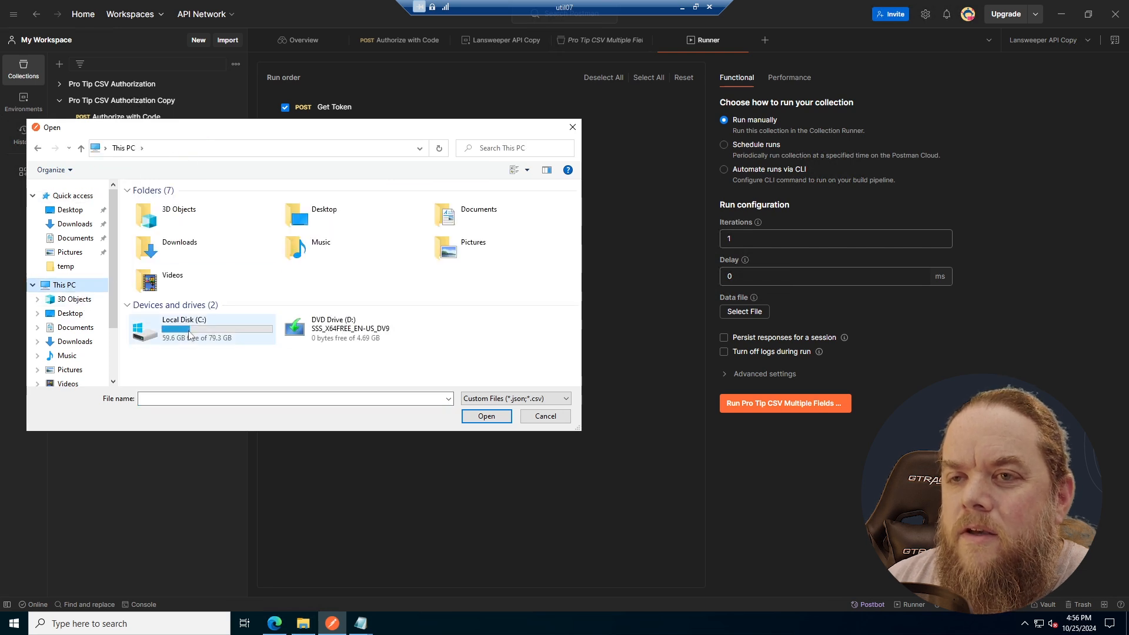
double_click(160, 280)
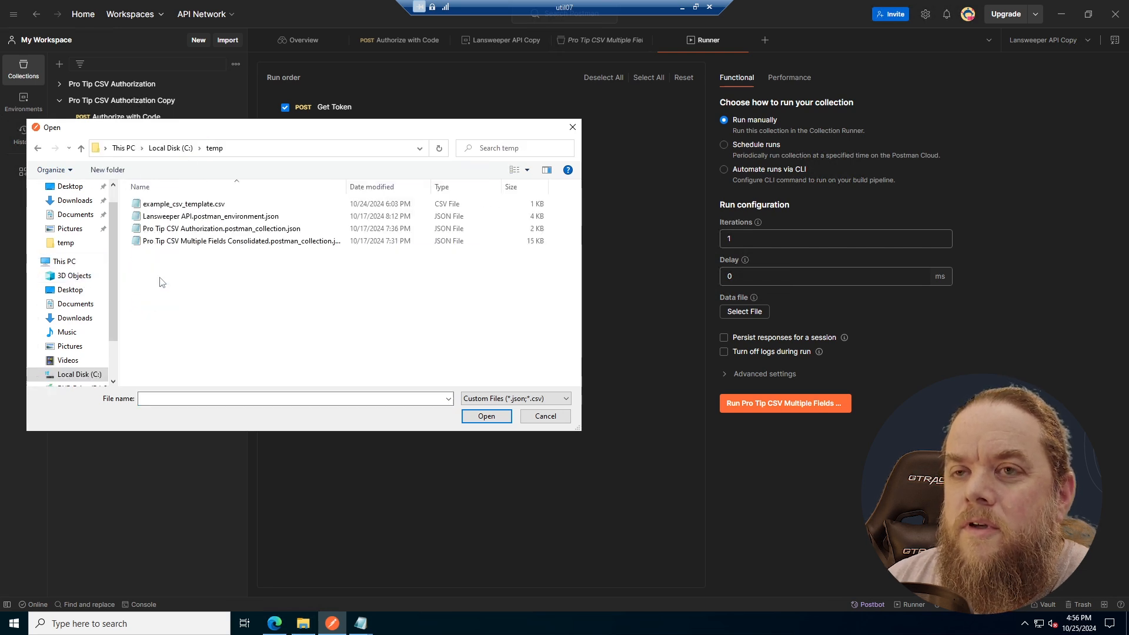
left_click(199, 205)
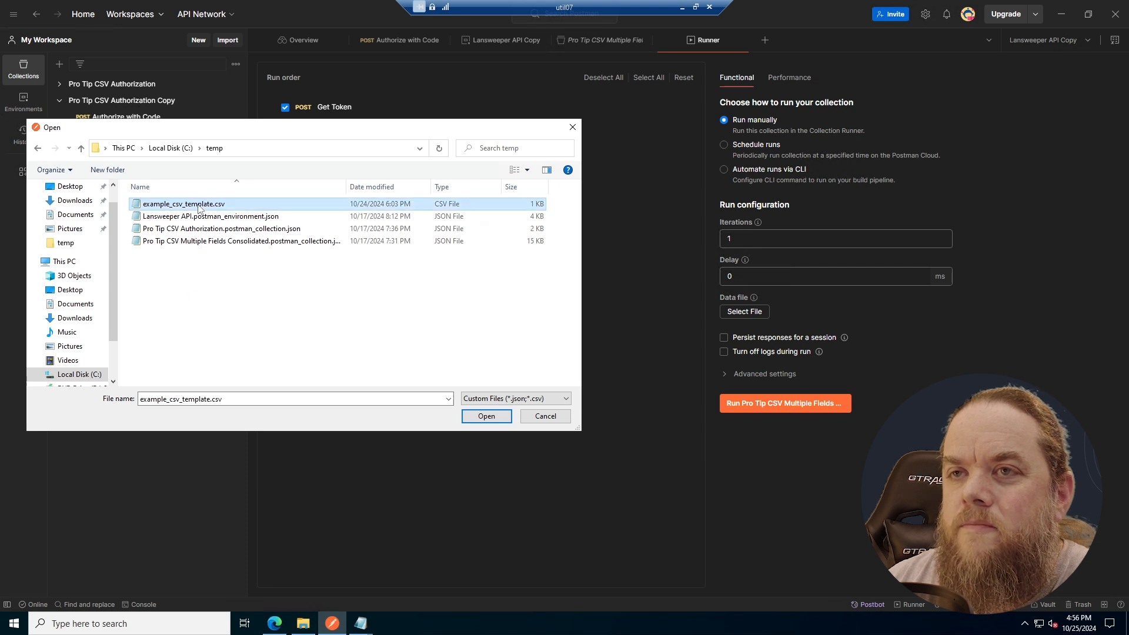
left_click(499, 417)
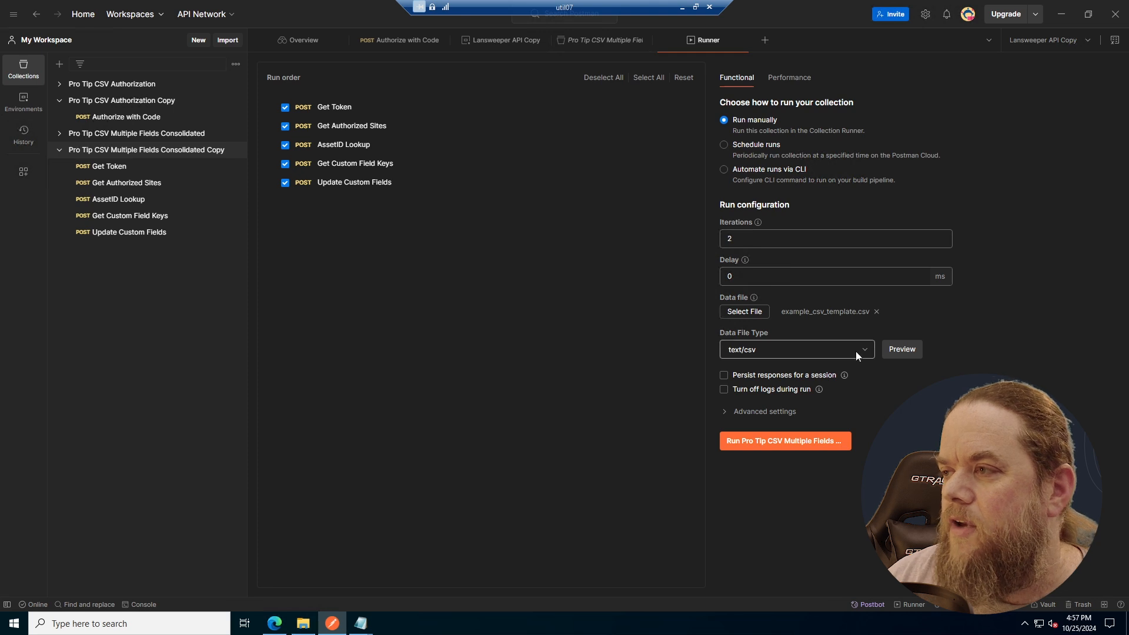
left_click(902, 349)
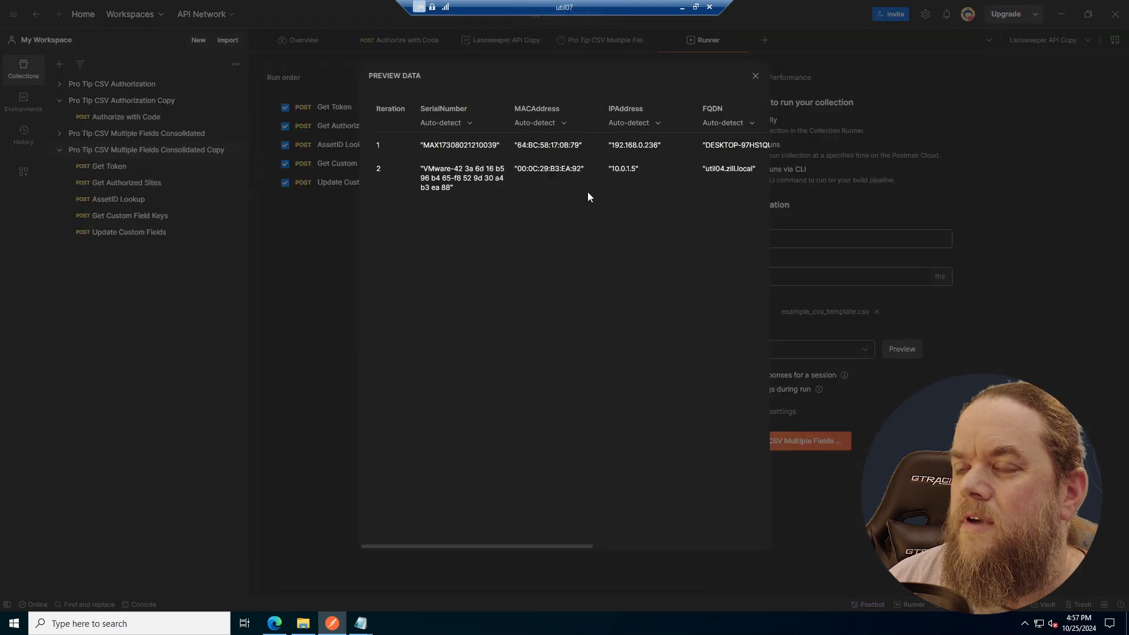
left_click(756, 76)
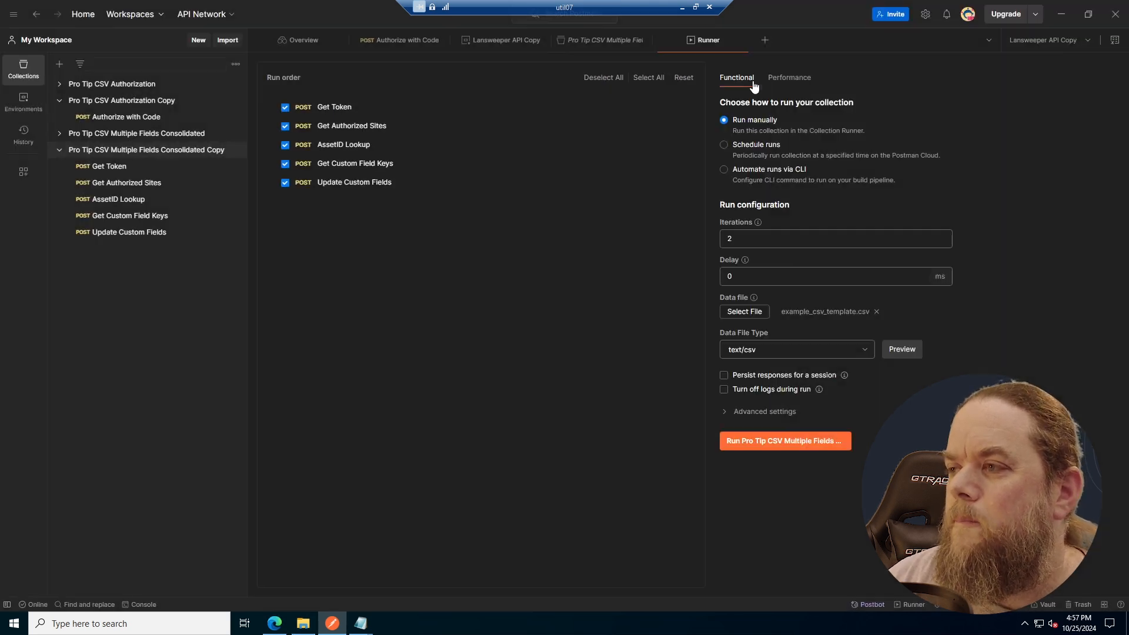
- Run the Pro Tip CSV Multiple Fields Consolidated Copy collection and review its logged output in the console
left_click(791, 446)
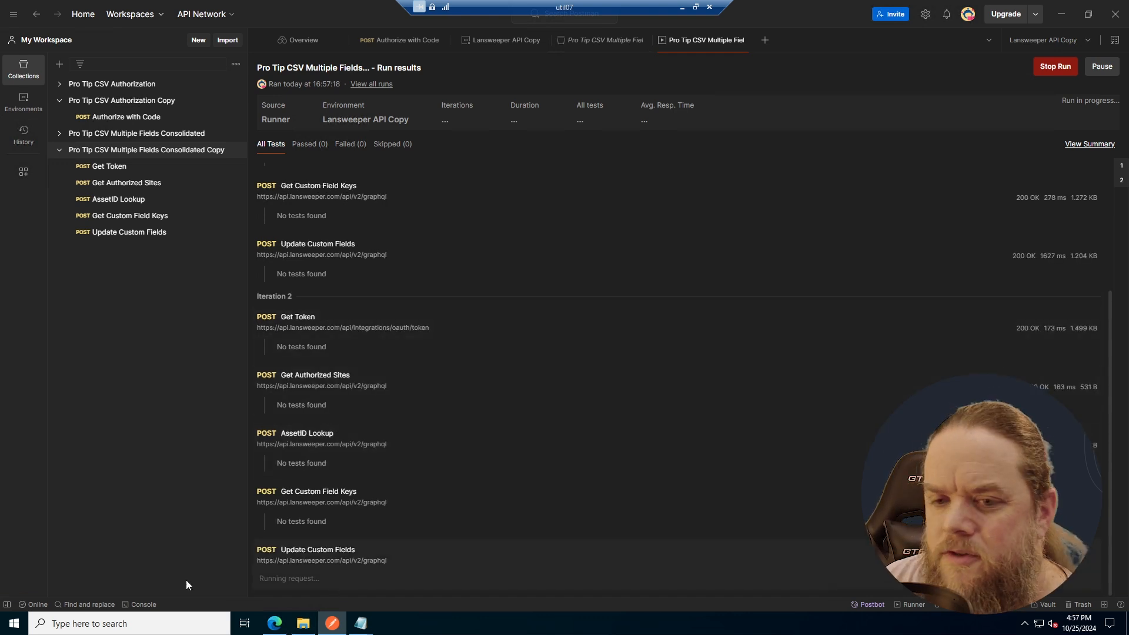
left_click(142, 605)
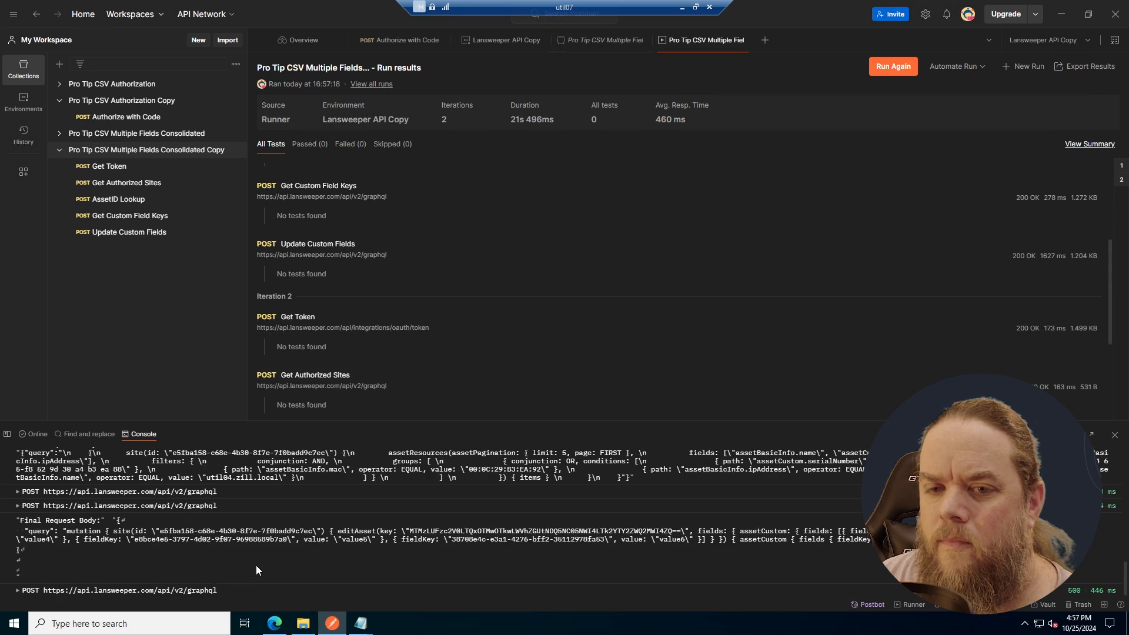
scroll(254, 563, "up", 5)
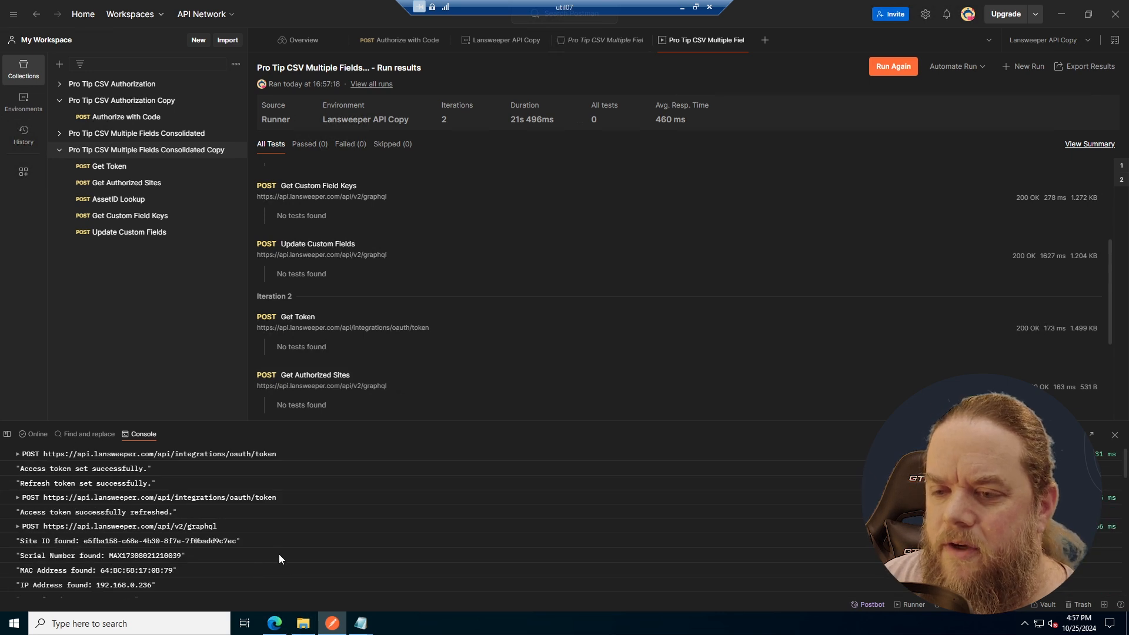
mouse_move(360, 622)
left_click(391, 568)
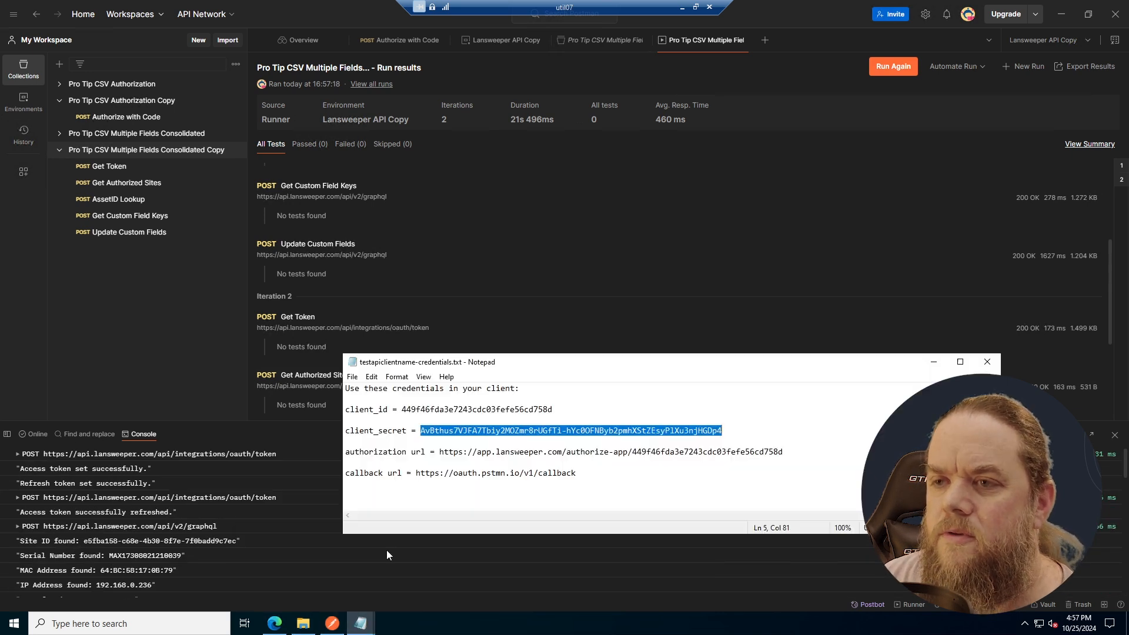
left_click(294, 573)
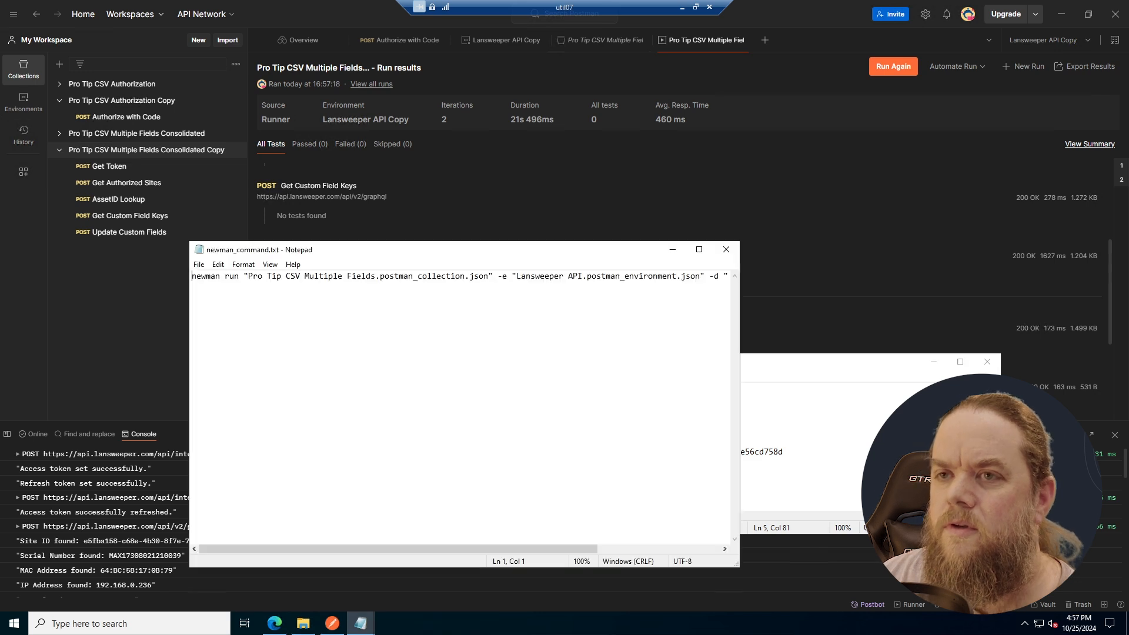
- Open example_csv_template.csv from C:\temp in Notepad and copy the hostname DESKTOP-97HS1QU from the first data row
left_click(303, 622)
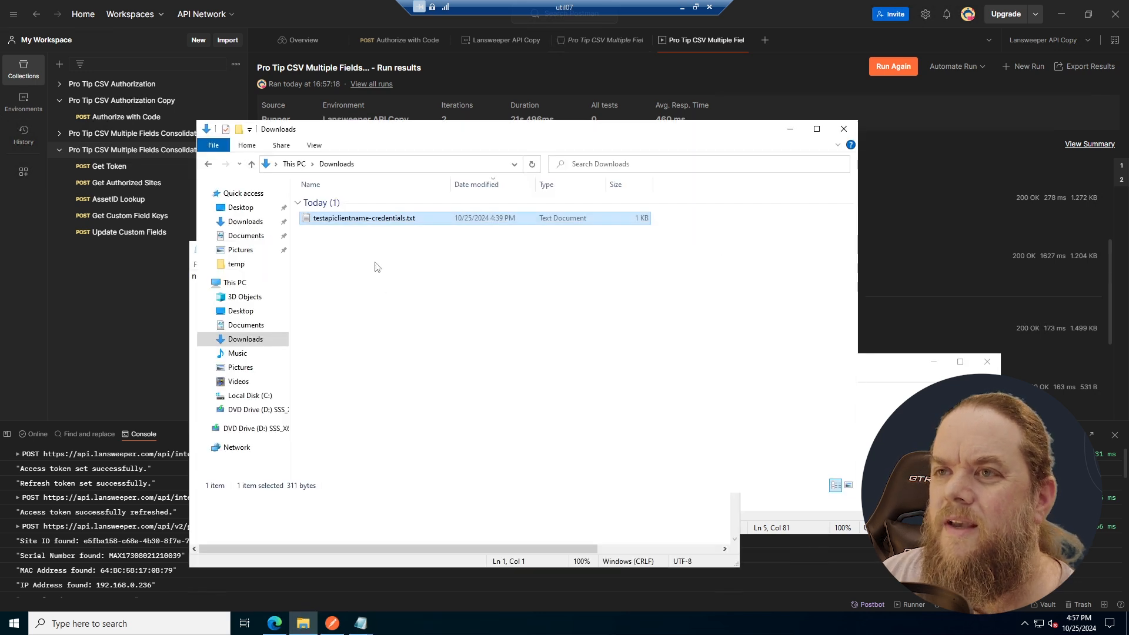
left_click(294, 164)
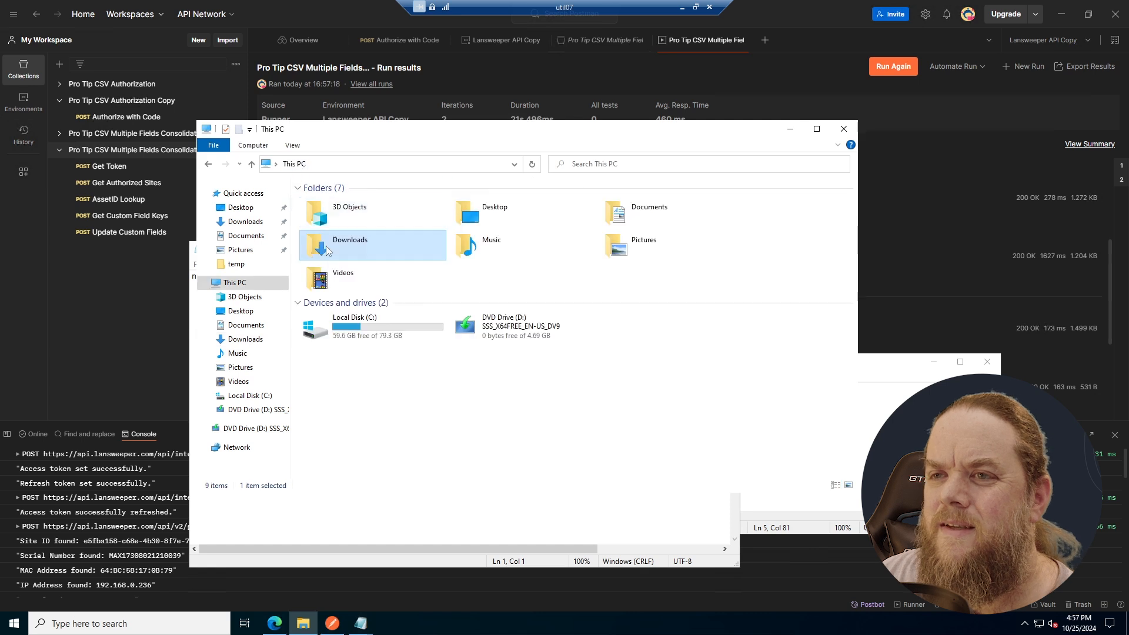
double_click(364, 315)
double_click(338, 276)
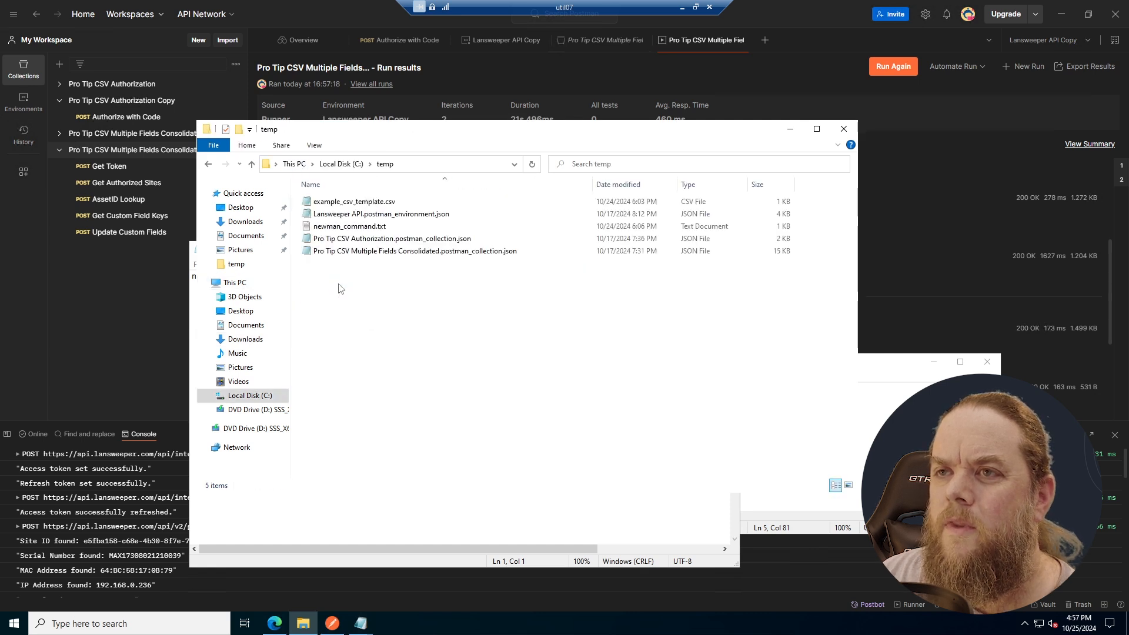
double_click(346, 202)
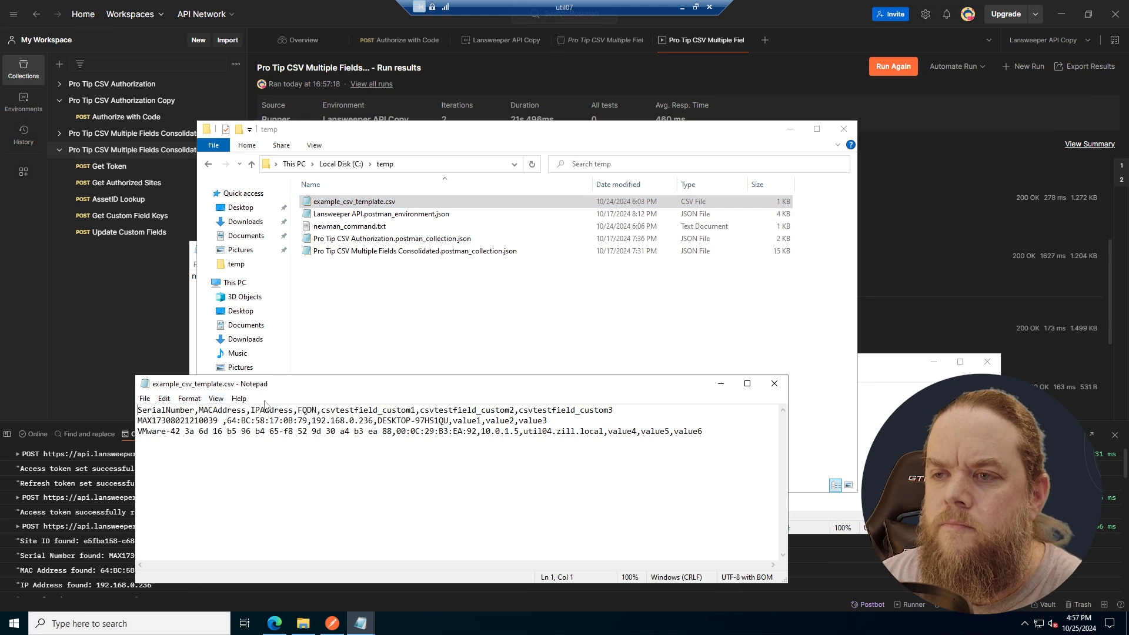
left_click_drag(378, 421, 449, 420)
key("ctrl+c")
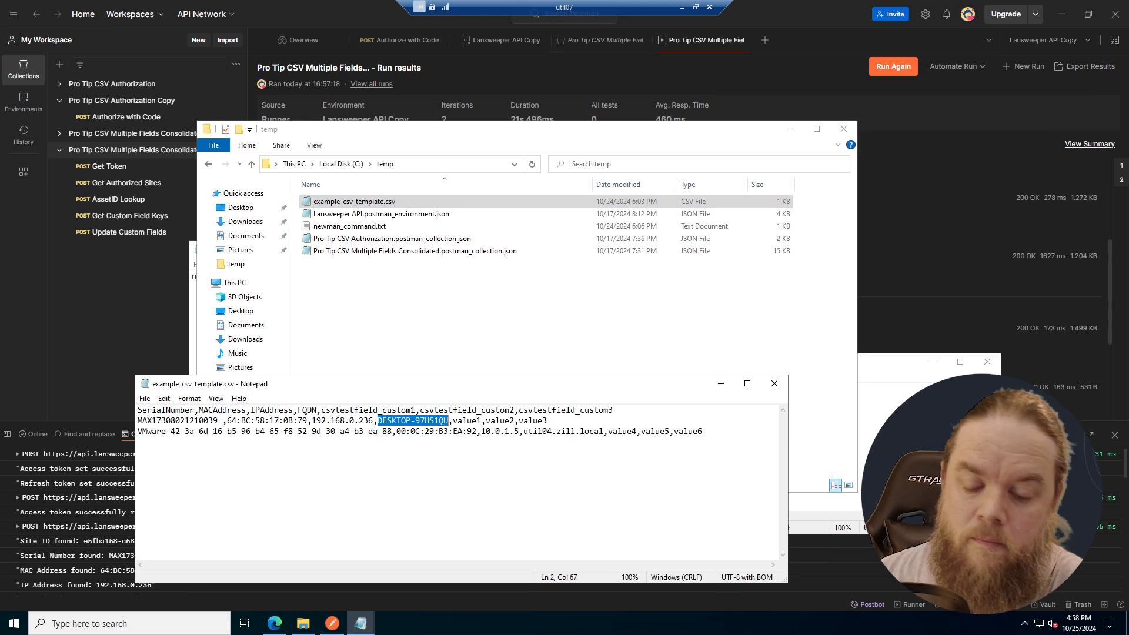
- Switch to Lansweeper in the browser, search for the asset DESKTOP-97HS1QU and open its summary page
left_click(273, 623)
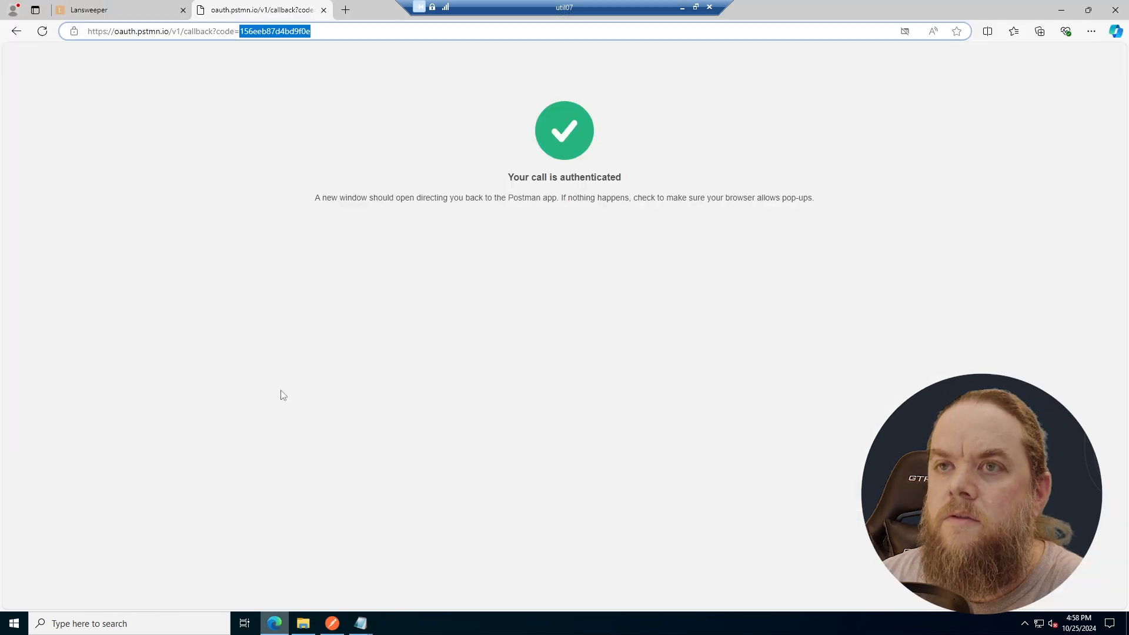
left_click(128, 10)
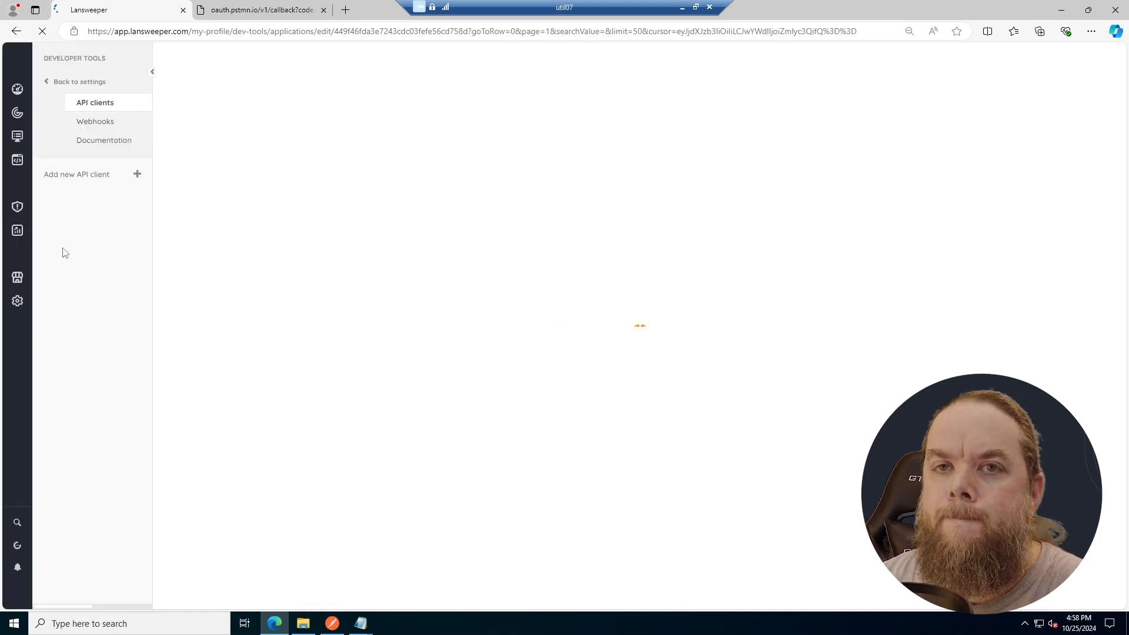
left_click(17, 522)
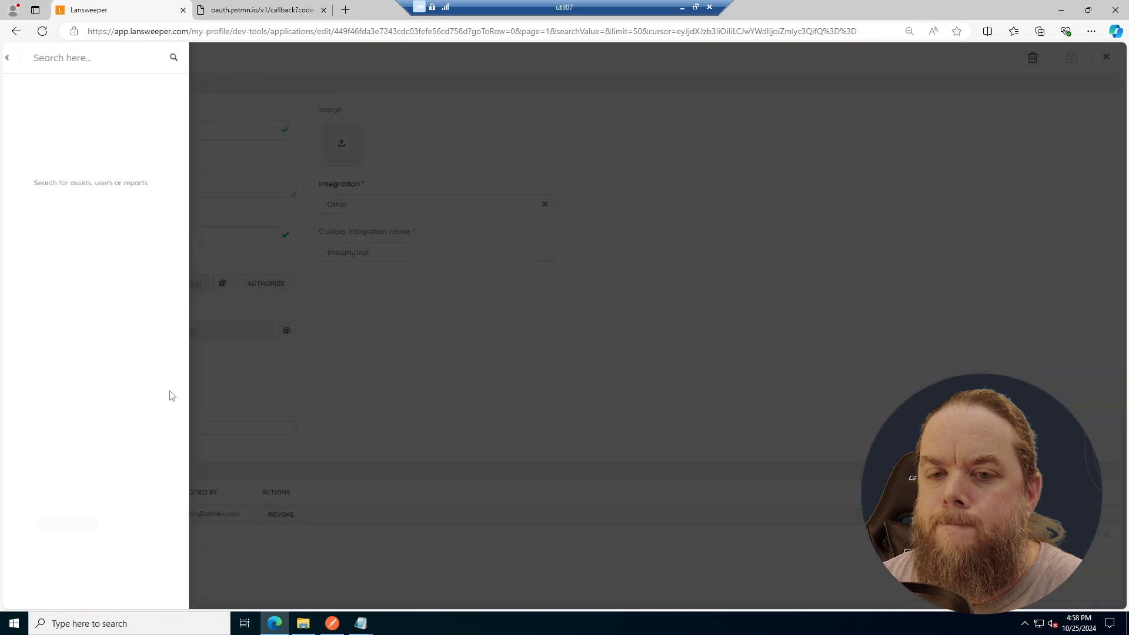
key("ctrl+v")
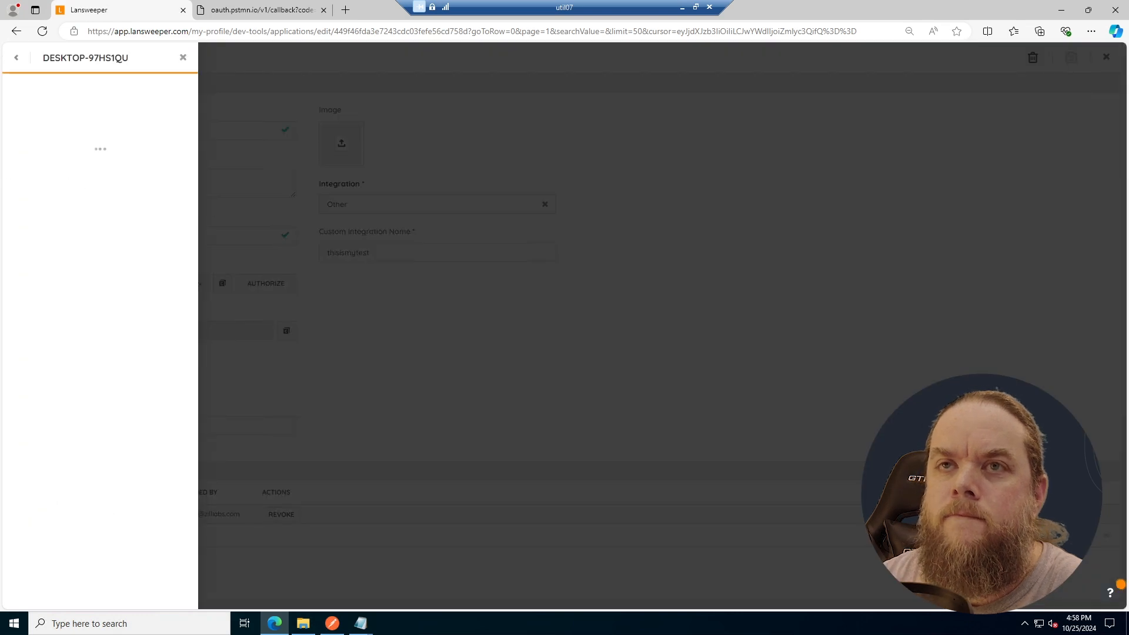
left_click(65, 124)
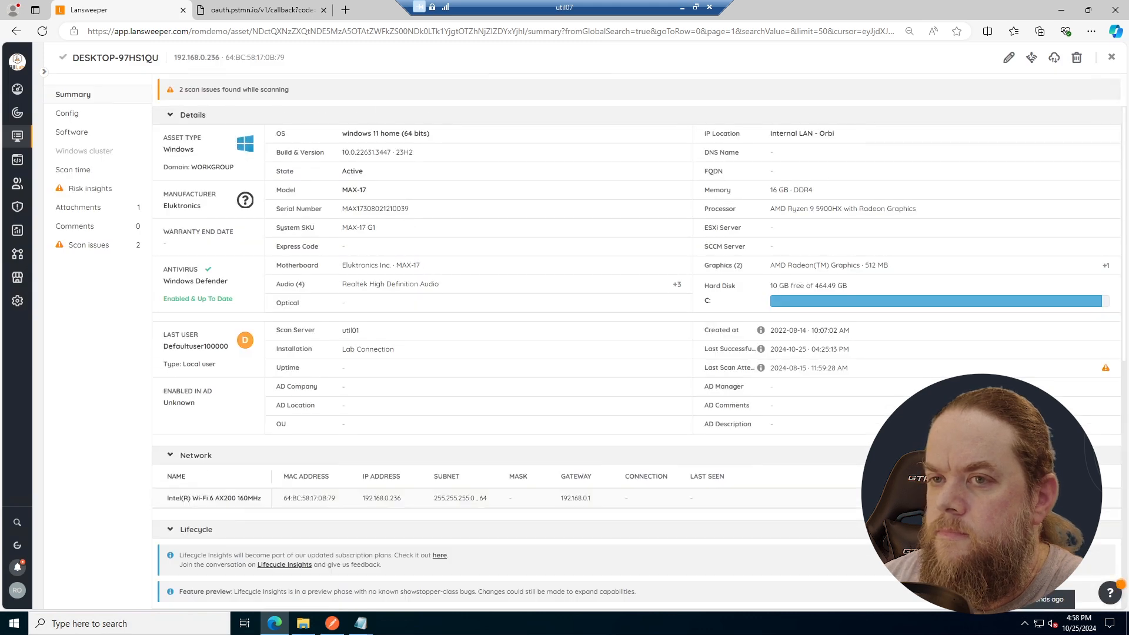
- Check the csvtestfield custom field values on the DESKTOP-97HS1QU asset summary against the CSV file
scroll(418, 282, "down", 4)
scroll(418, 282, "down", 4)
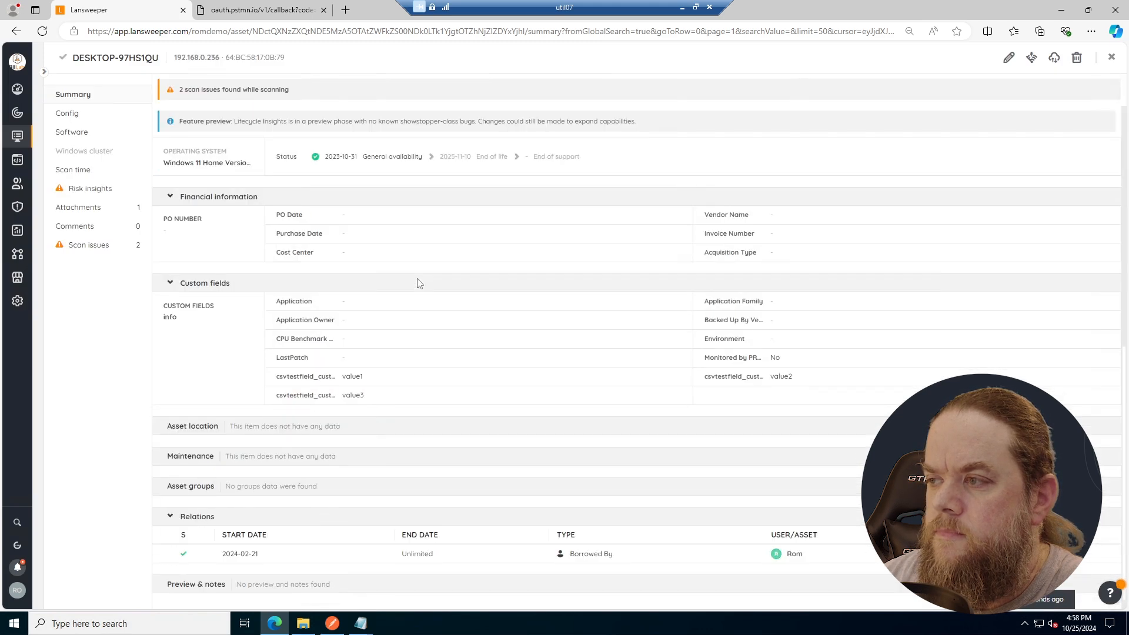
double_click(358, 362)
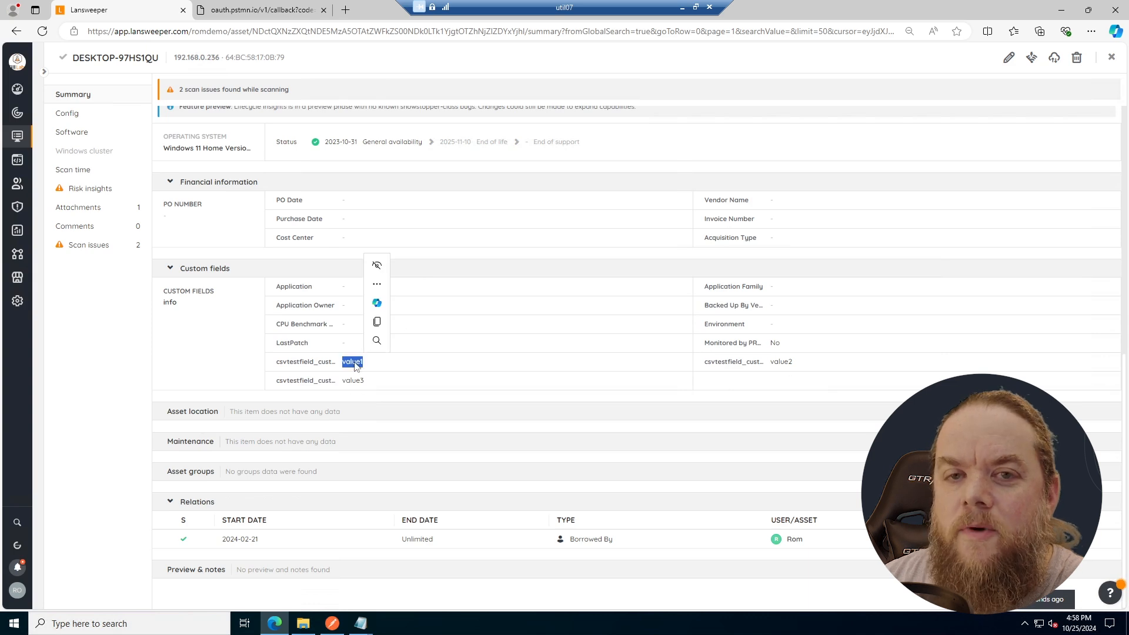
left_click(463, 351)
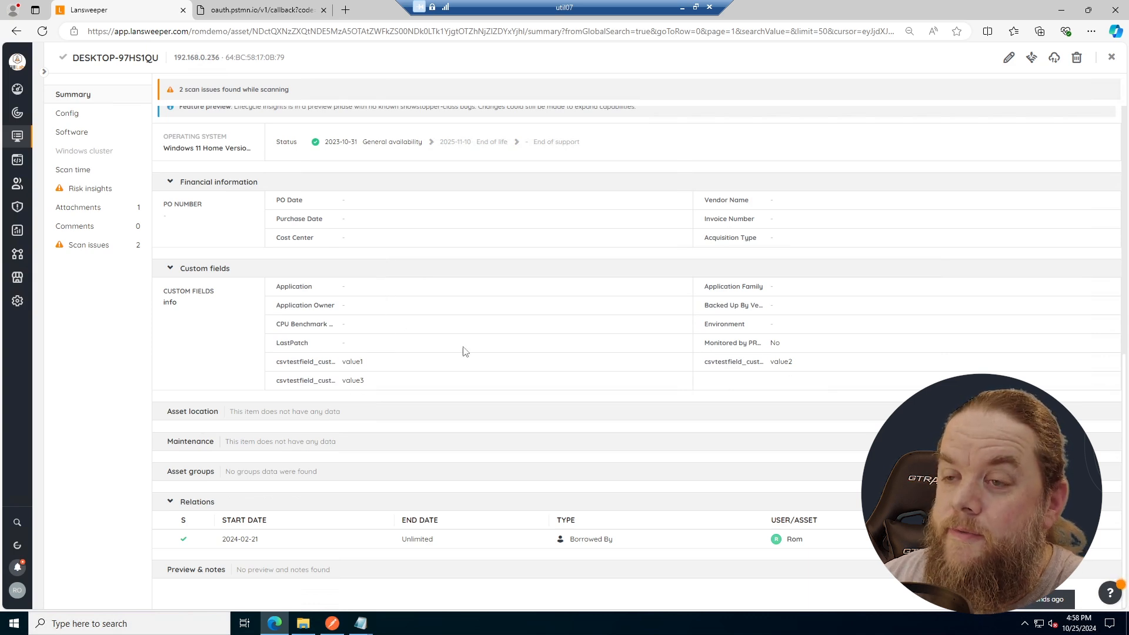
double_click(352, 380)
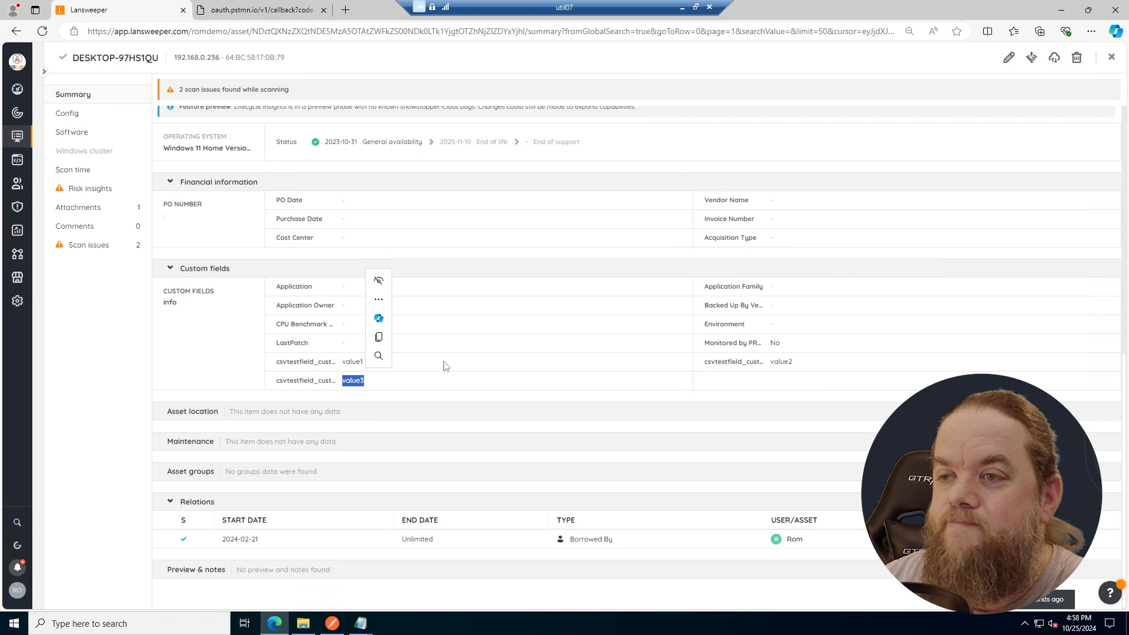